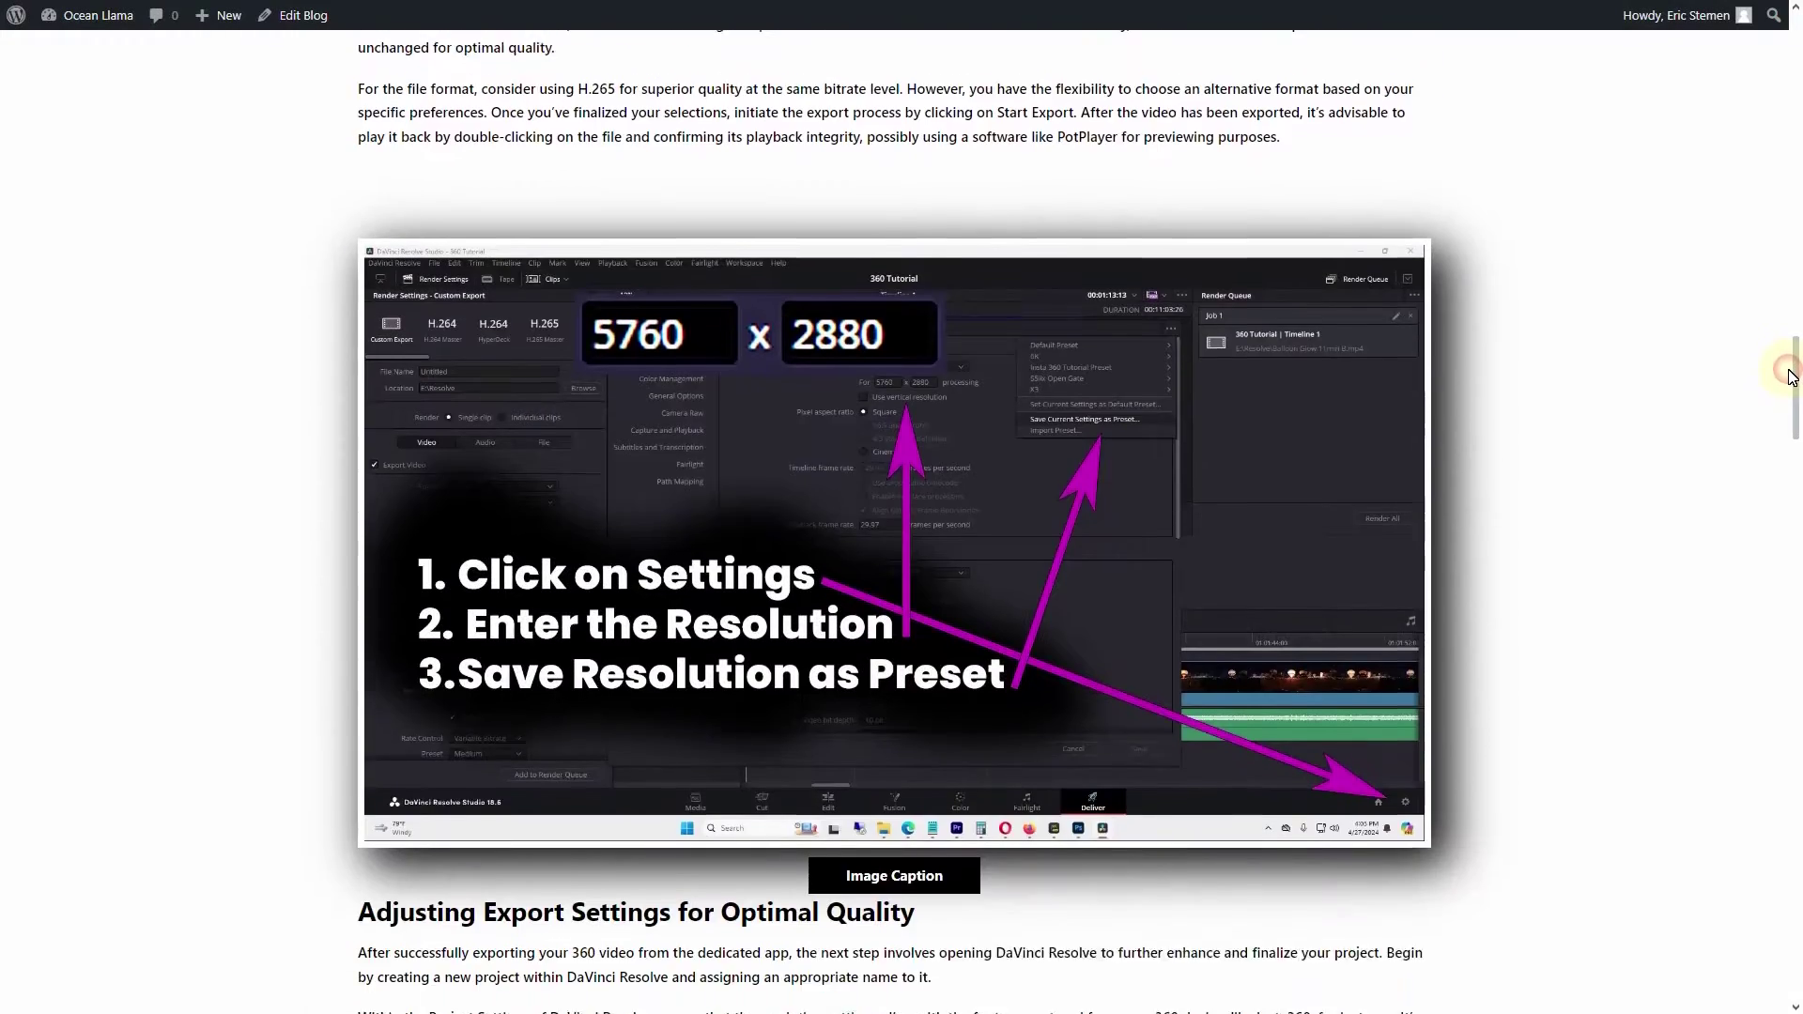
- Leave the flat Balloon Glow video playing in PotPlayer and bring up the Start menu
left_click_drag(1792, 375, 1790, 704)
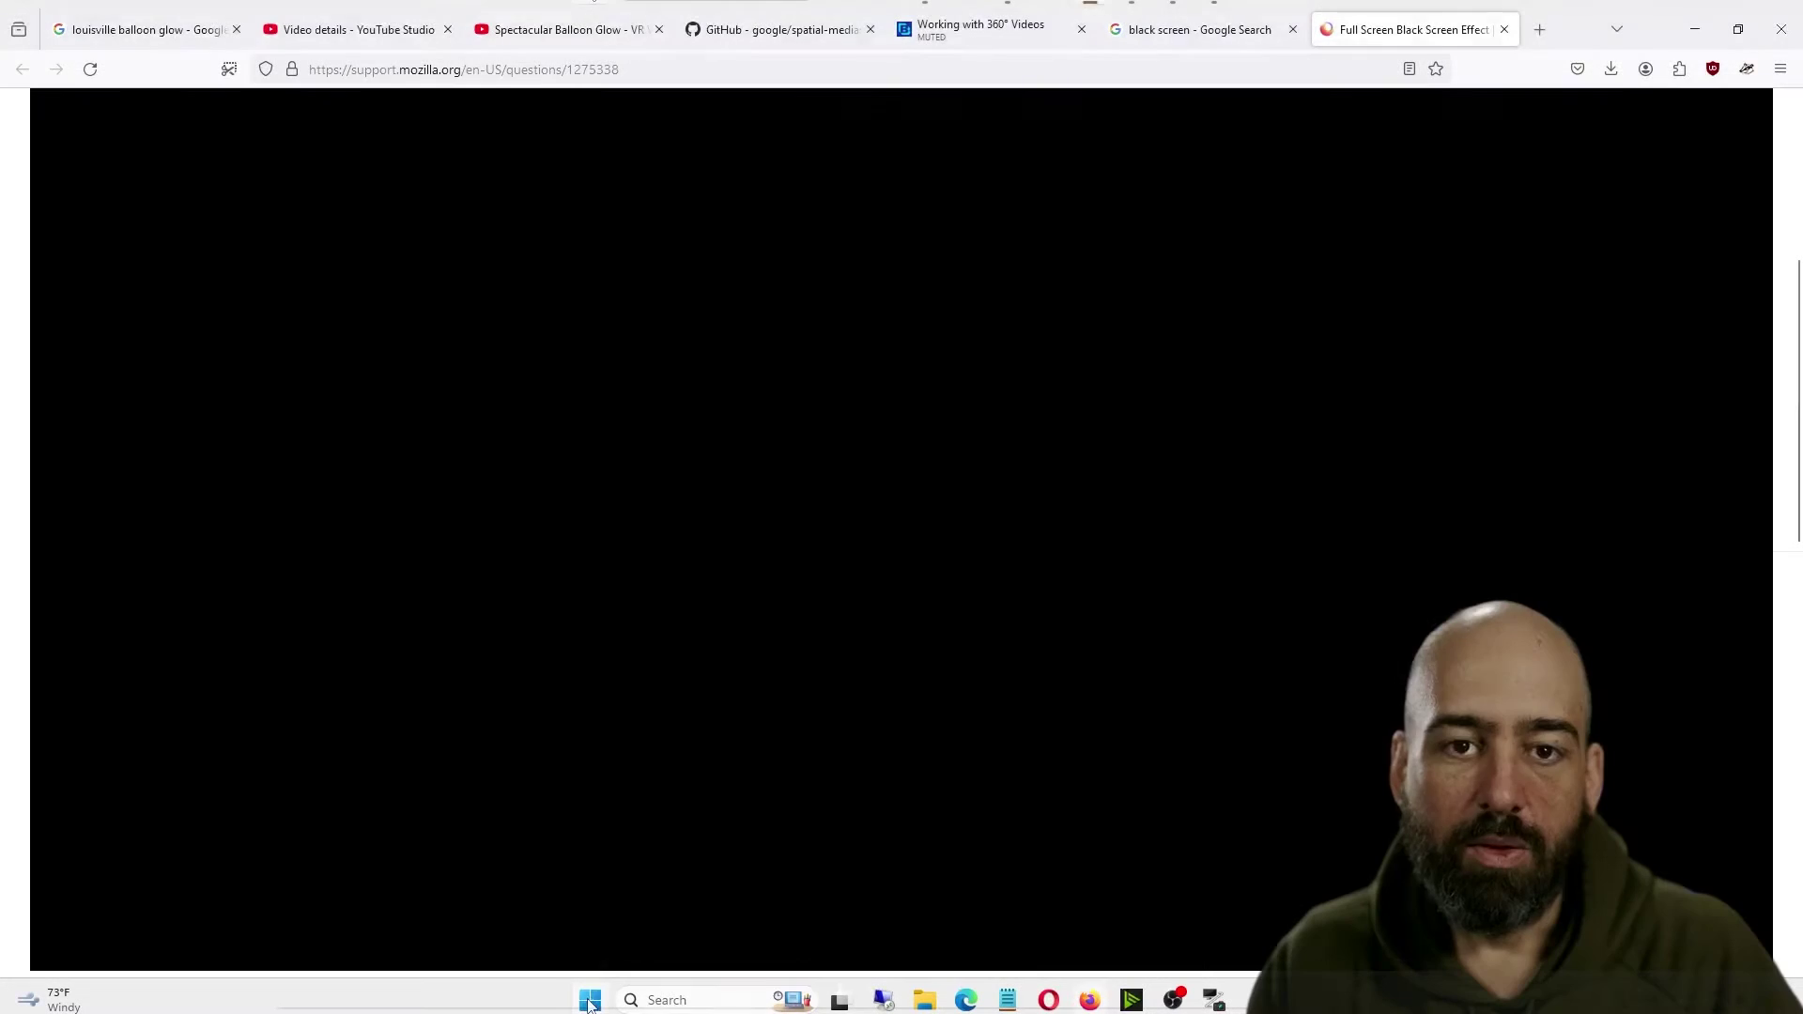
- Launch Insta360 Studio 2024 from a Start search for 'ins' and skip the import prompt
left_click(590, 1000)
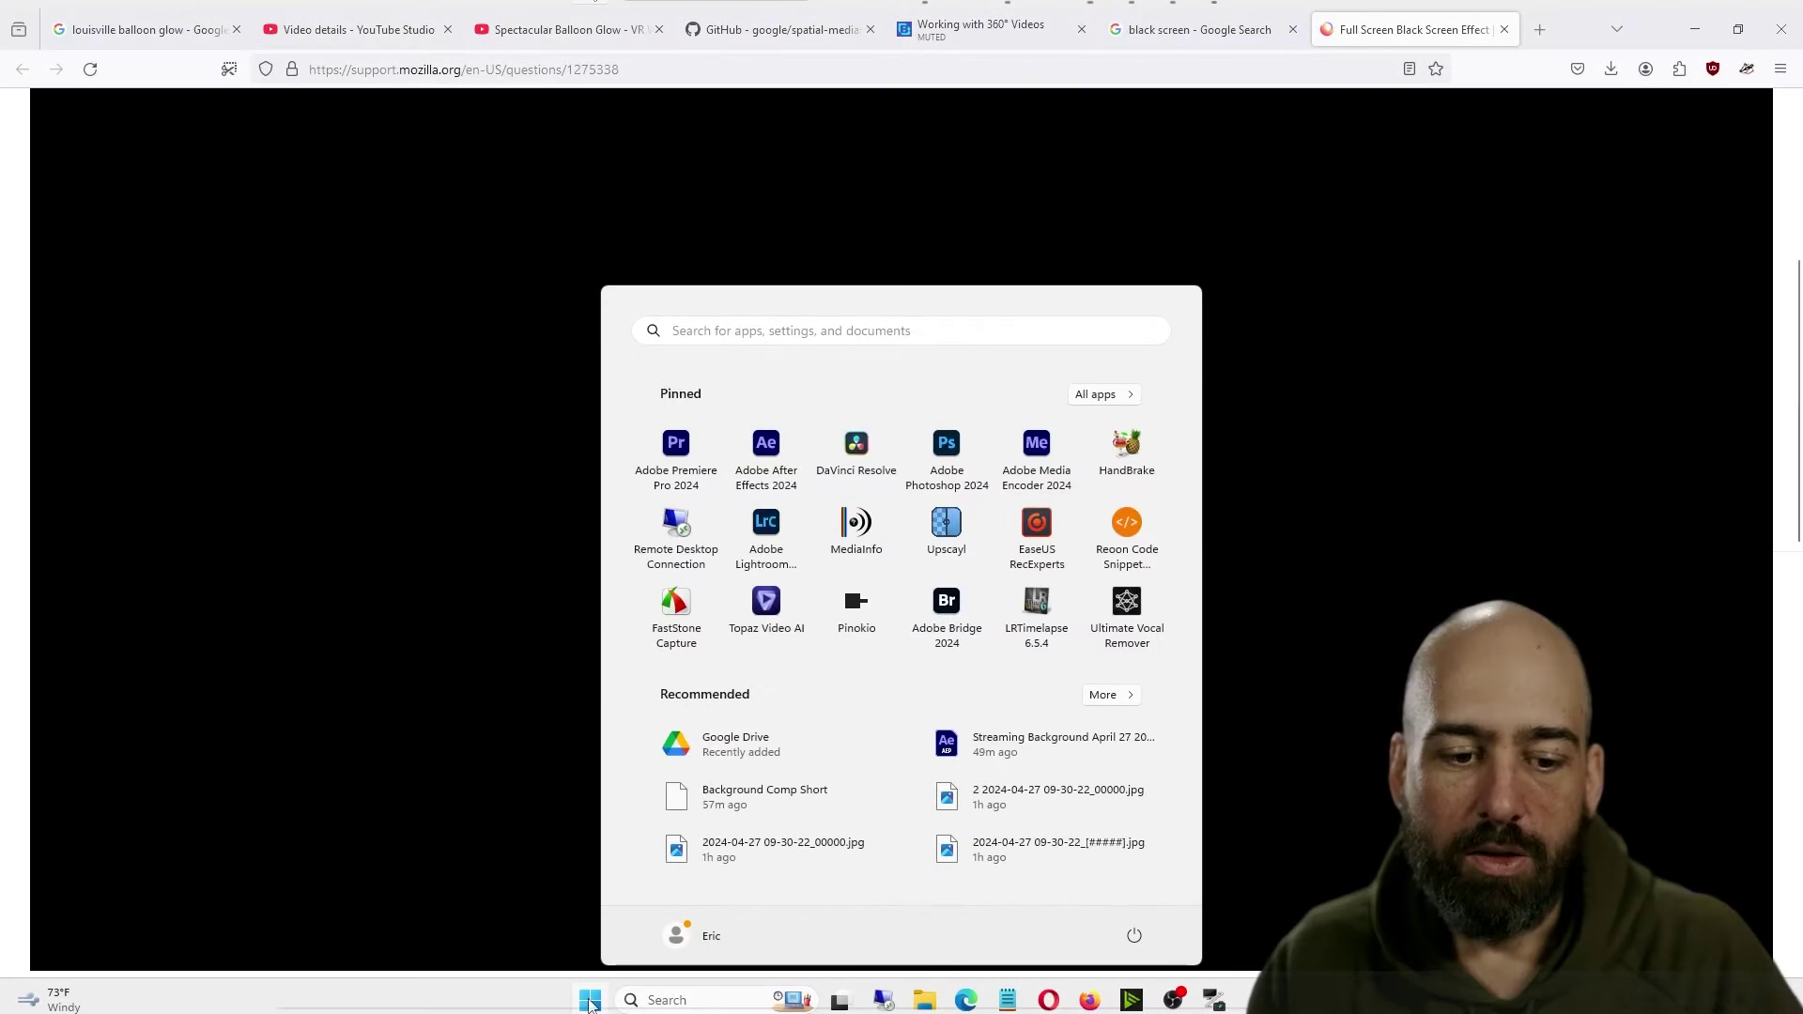
type("ins")
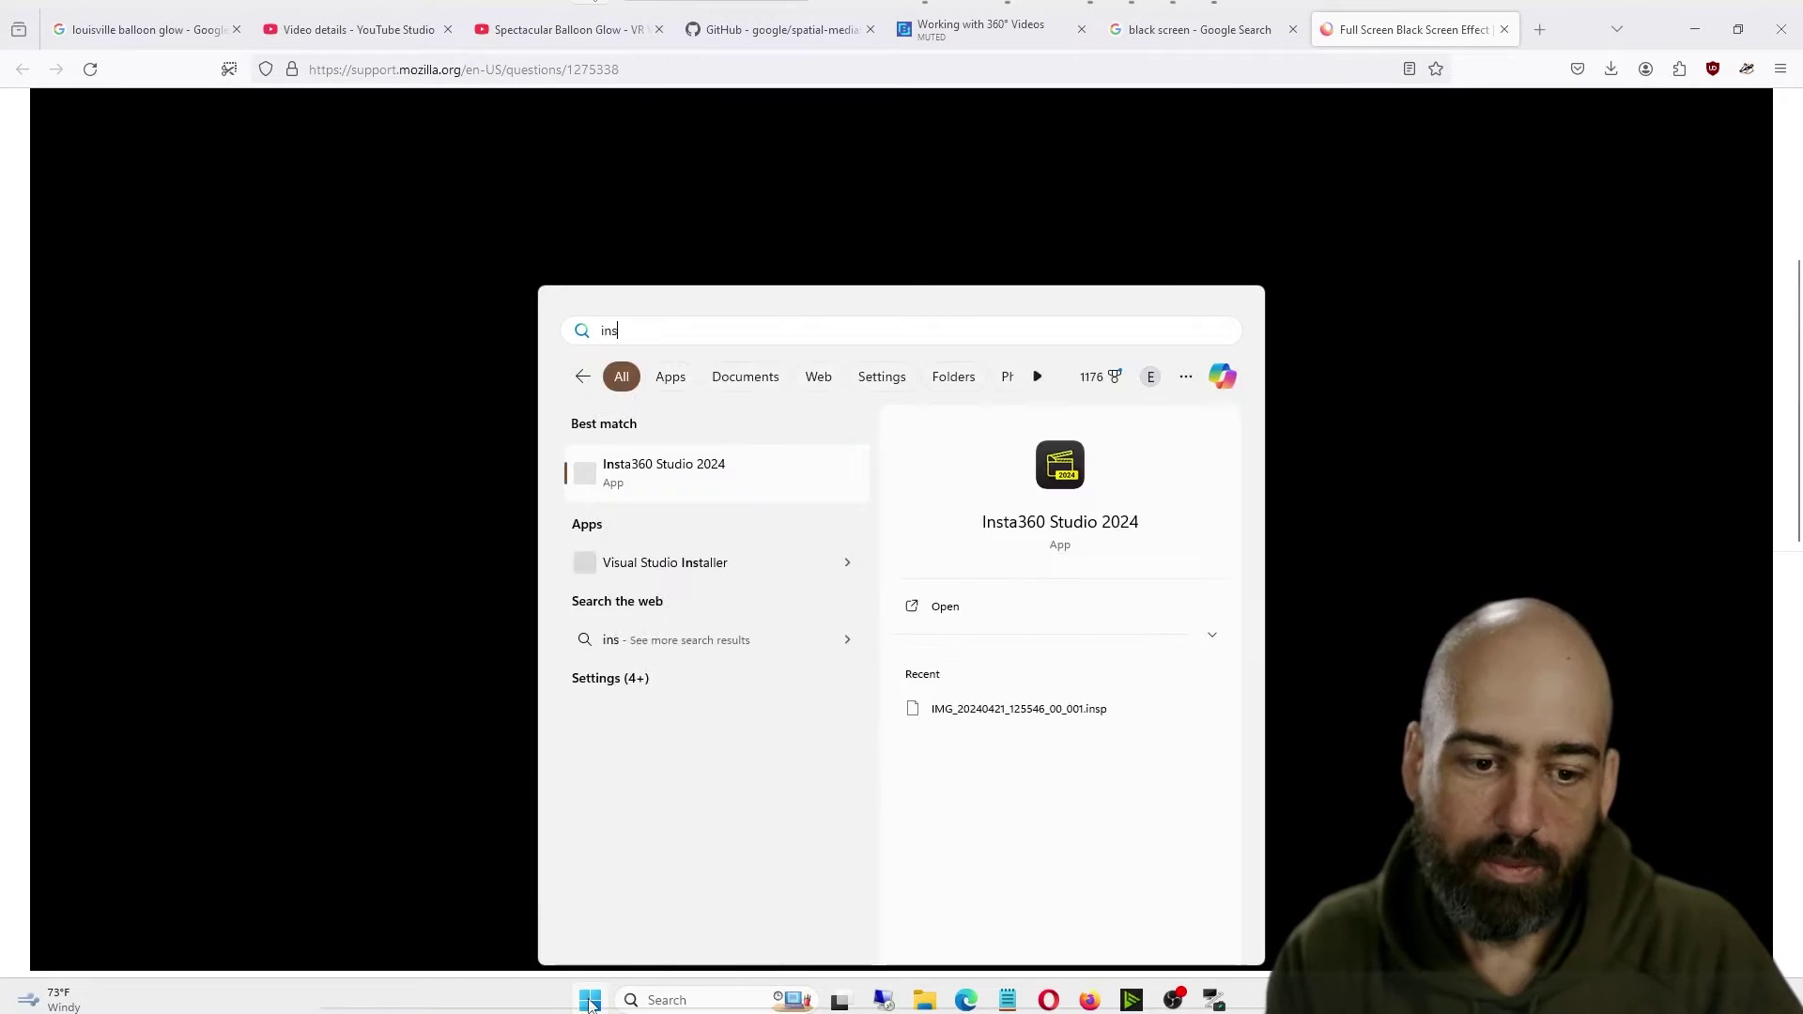
key("Return")
left_click(1078, 517)
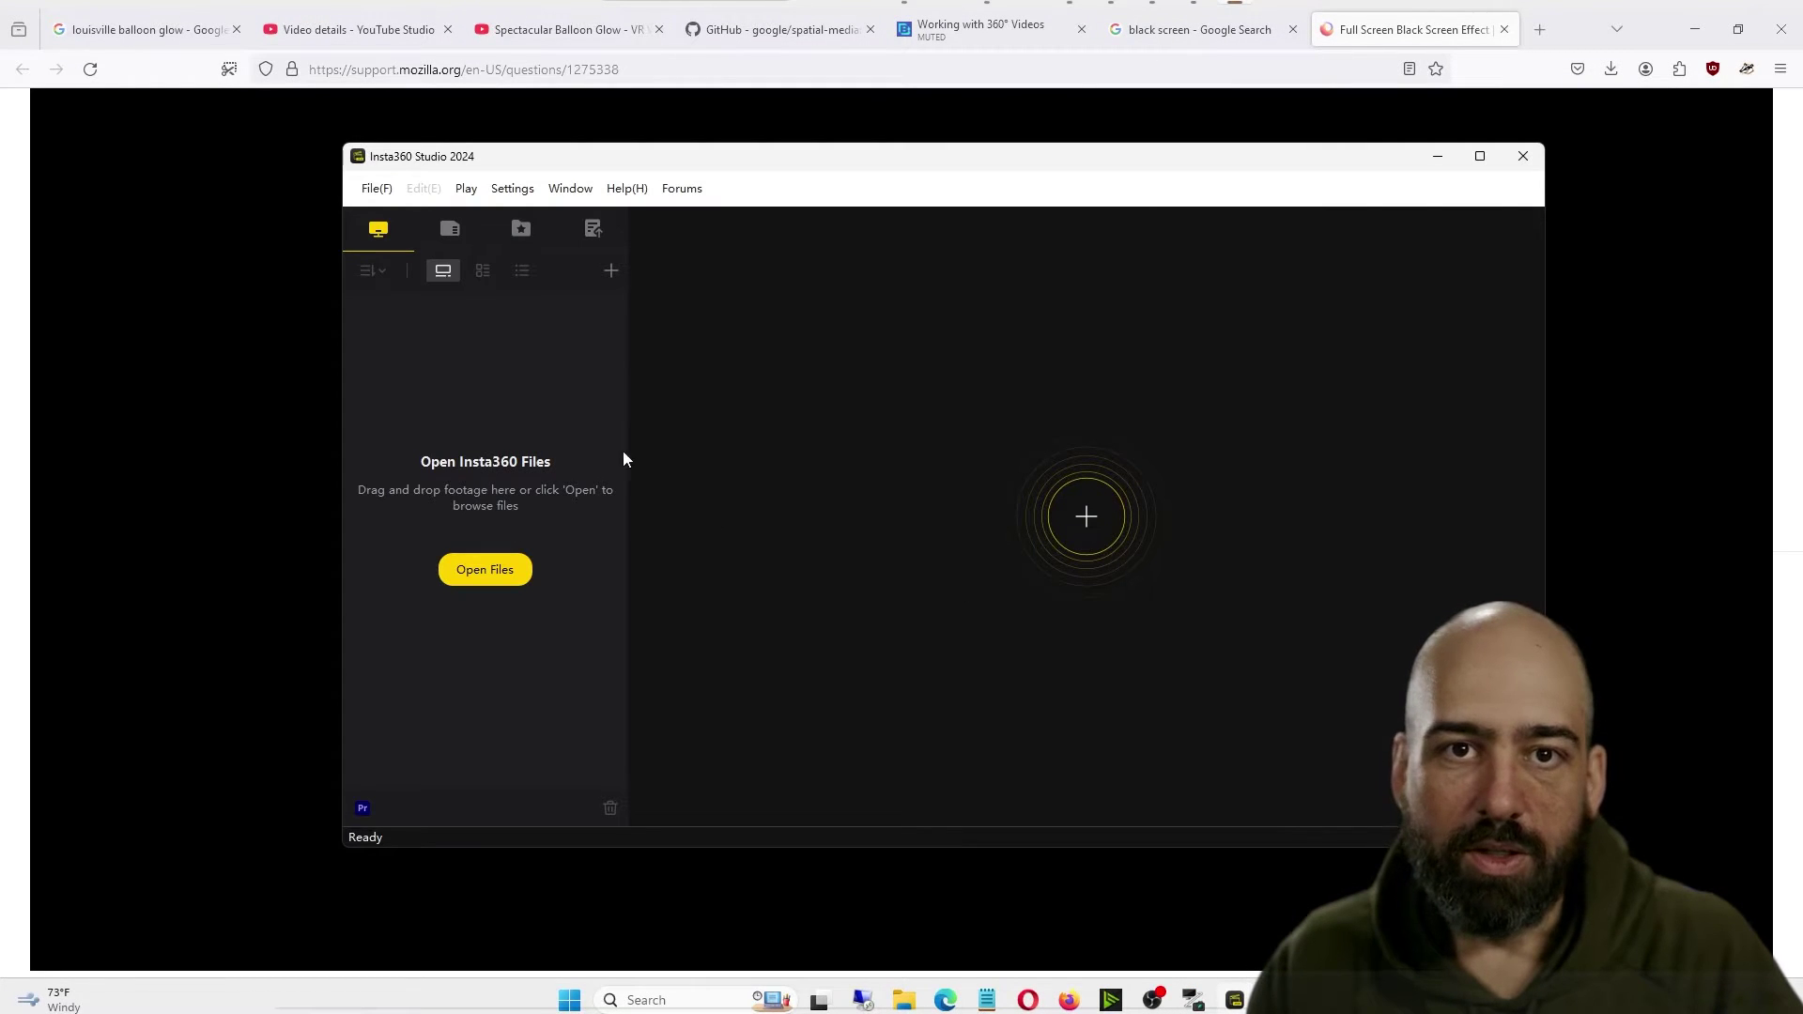
- Load the April 25 2024 Balloon Glow footage folder into Insta360 Studio
left_click(375, 190)
left_click(387, 244)
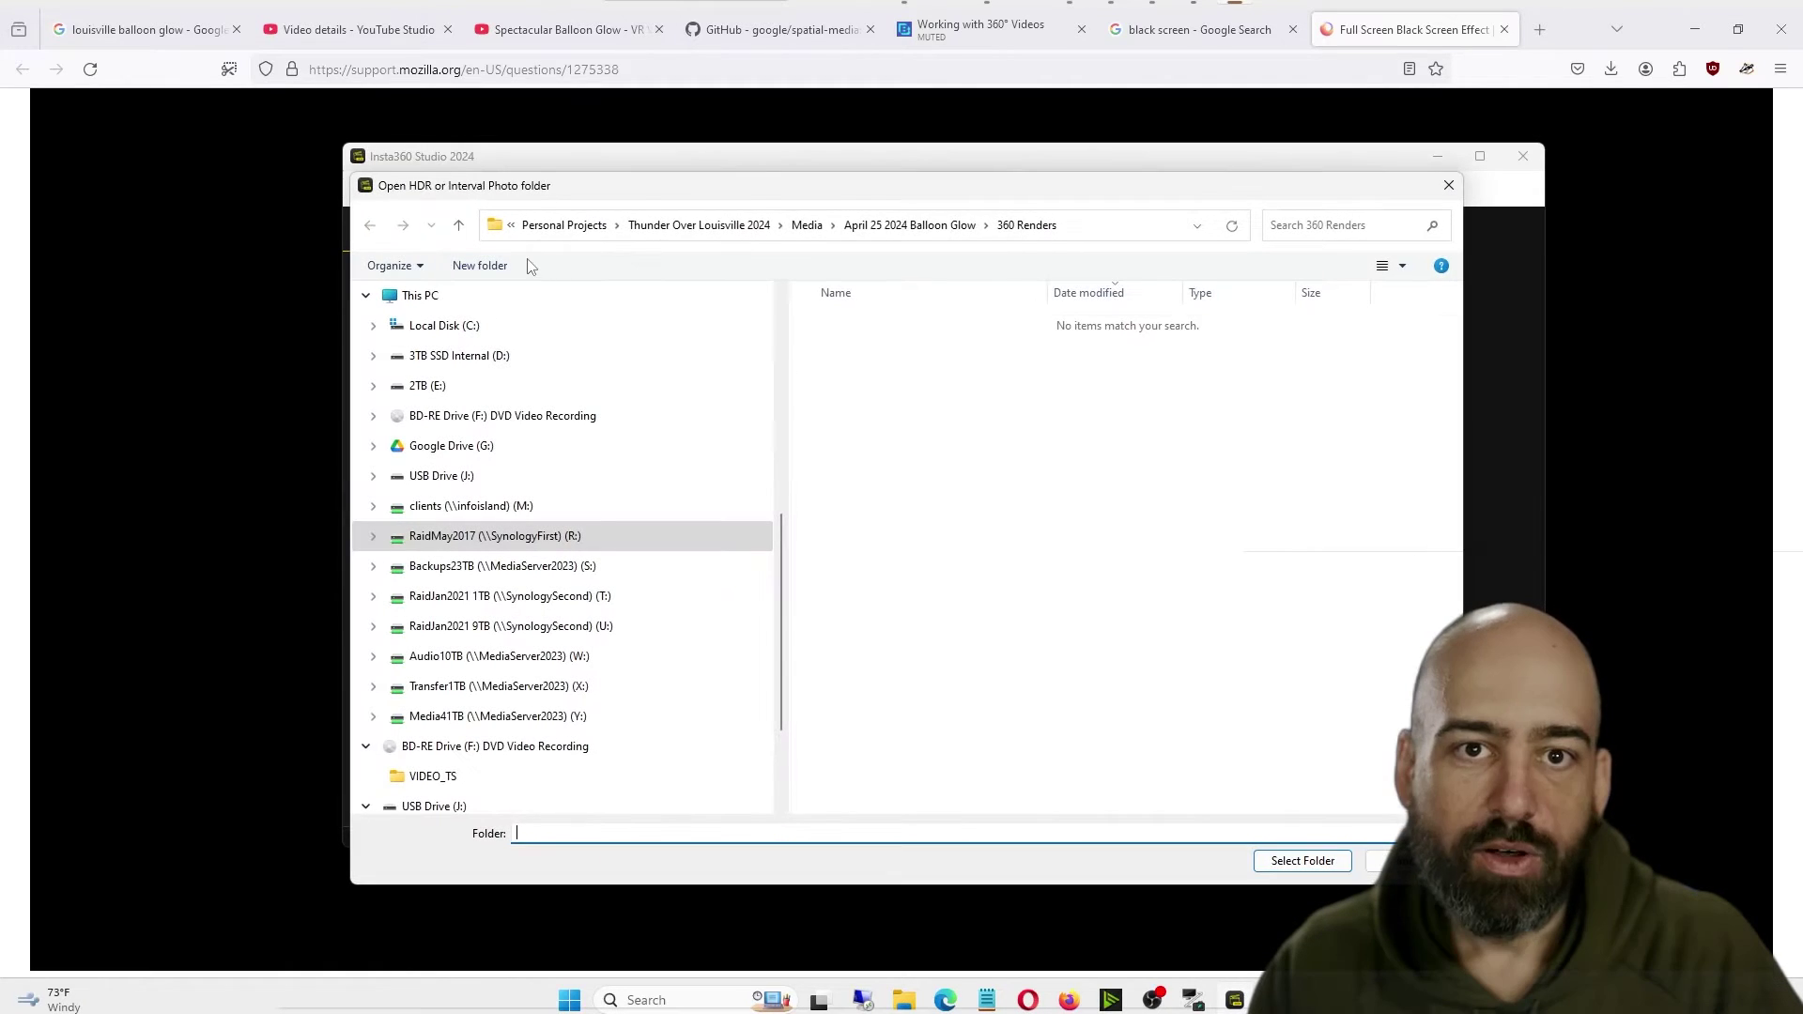
left_click(806, 226)
left_click(1275, 858)
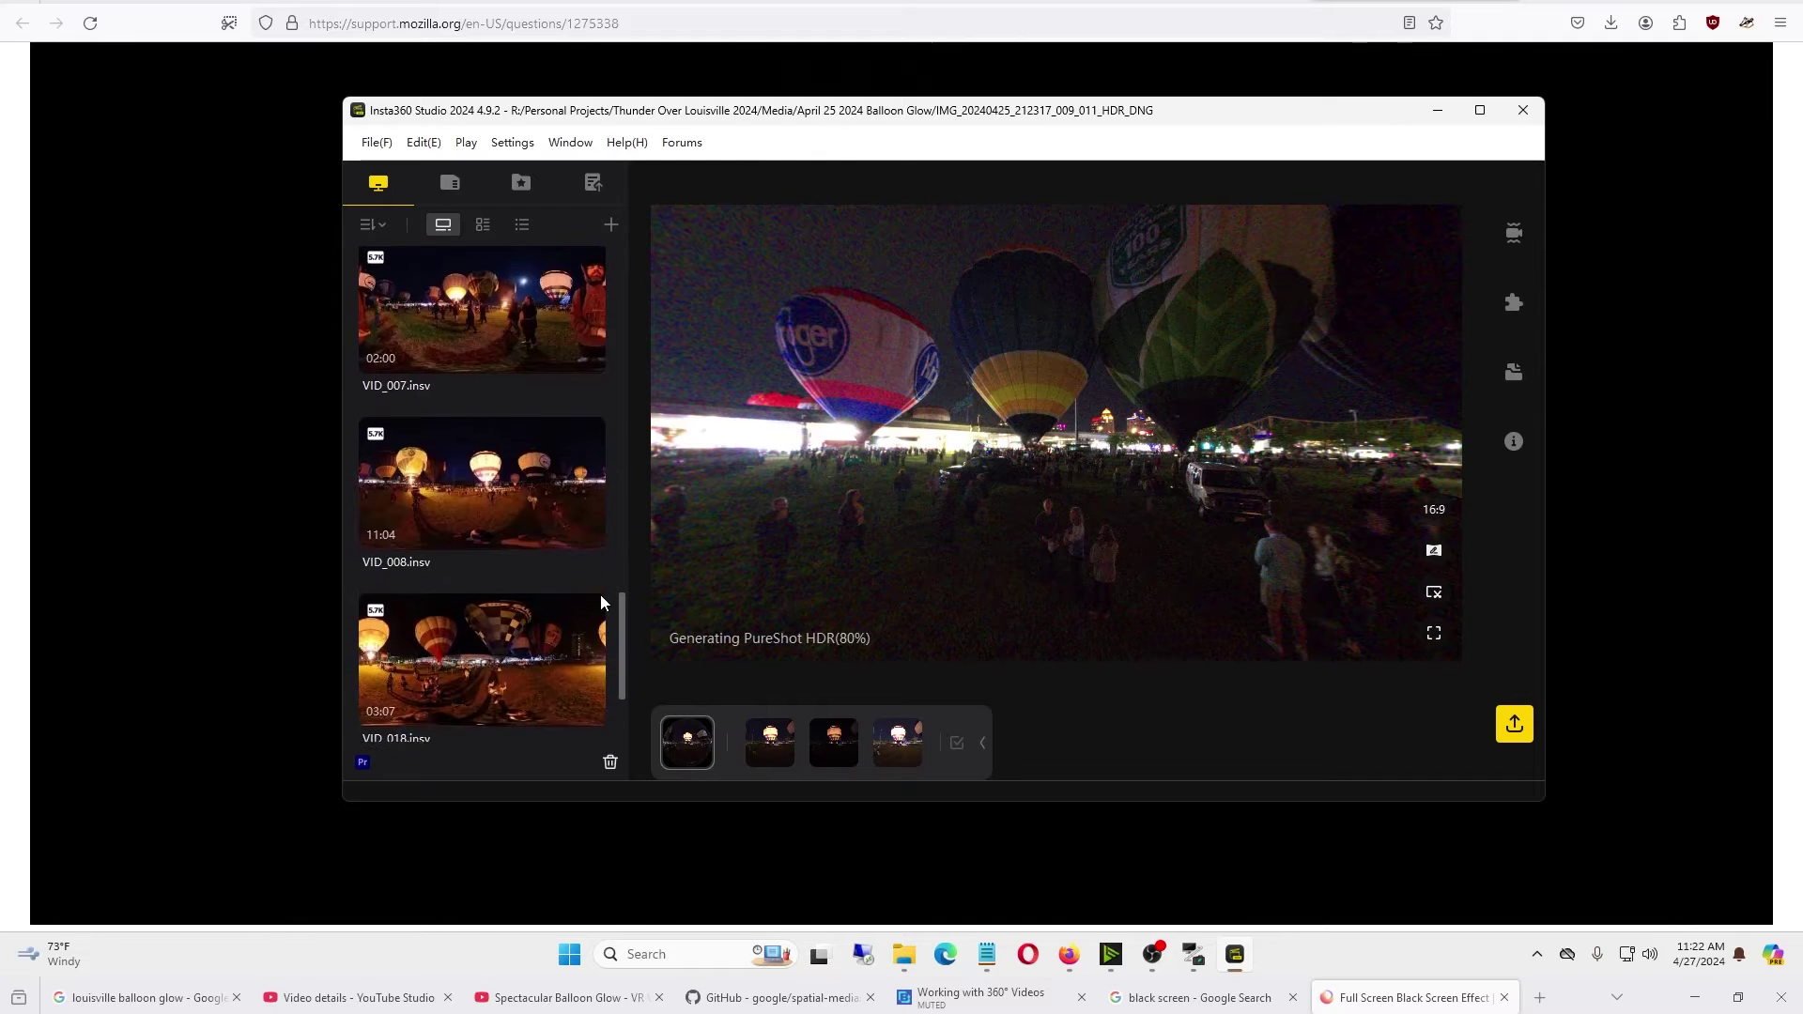
scroll(600, 594, "up", 3)
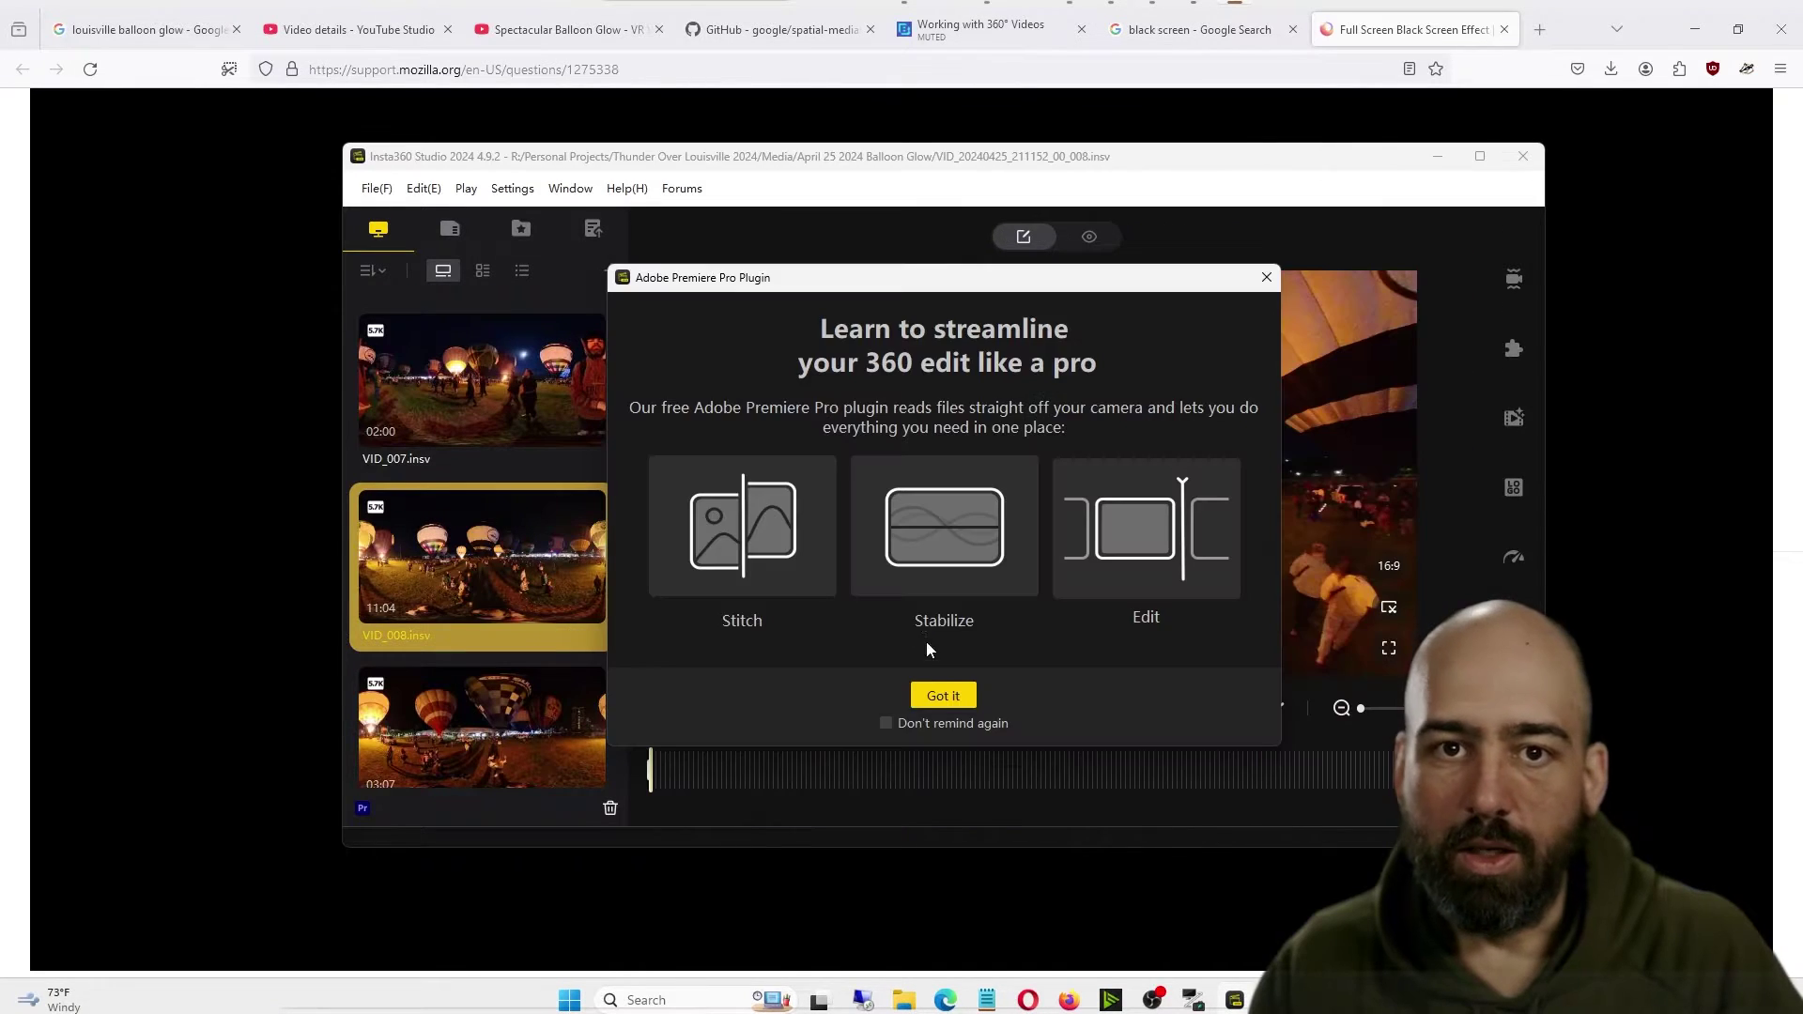
- Dismiss the Premiere plugin promo and set up an Export 360 video at 5760x2880, 119 Mbps
left_click(938, 697)
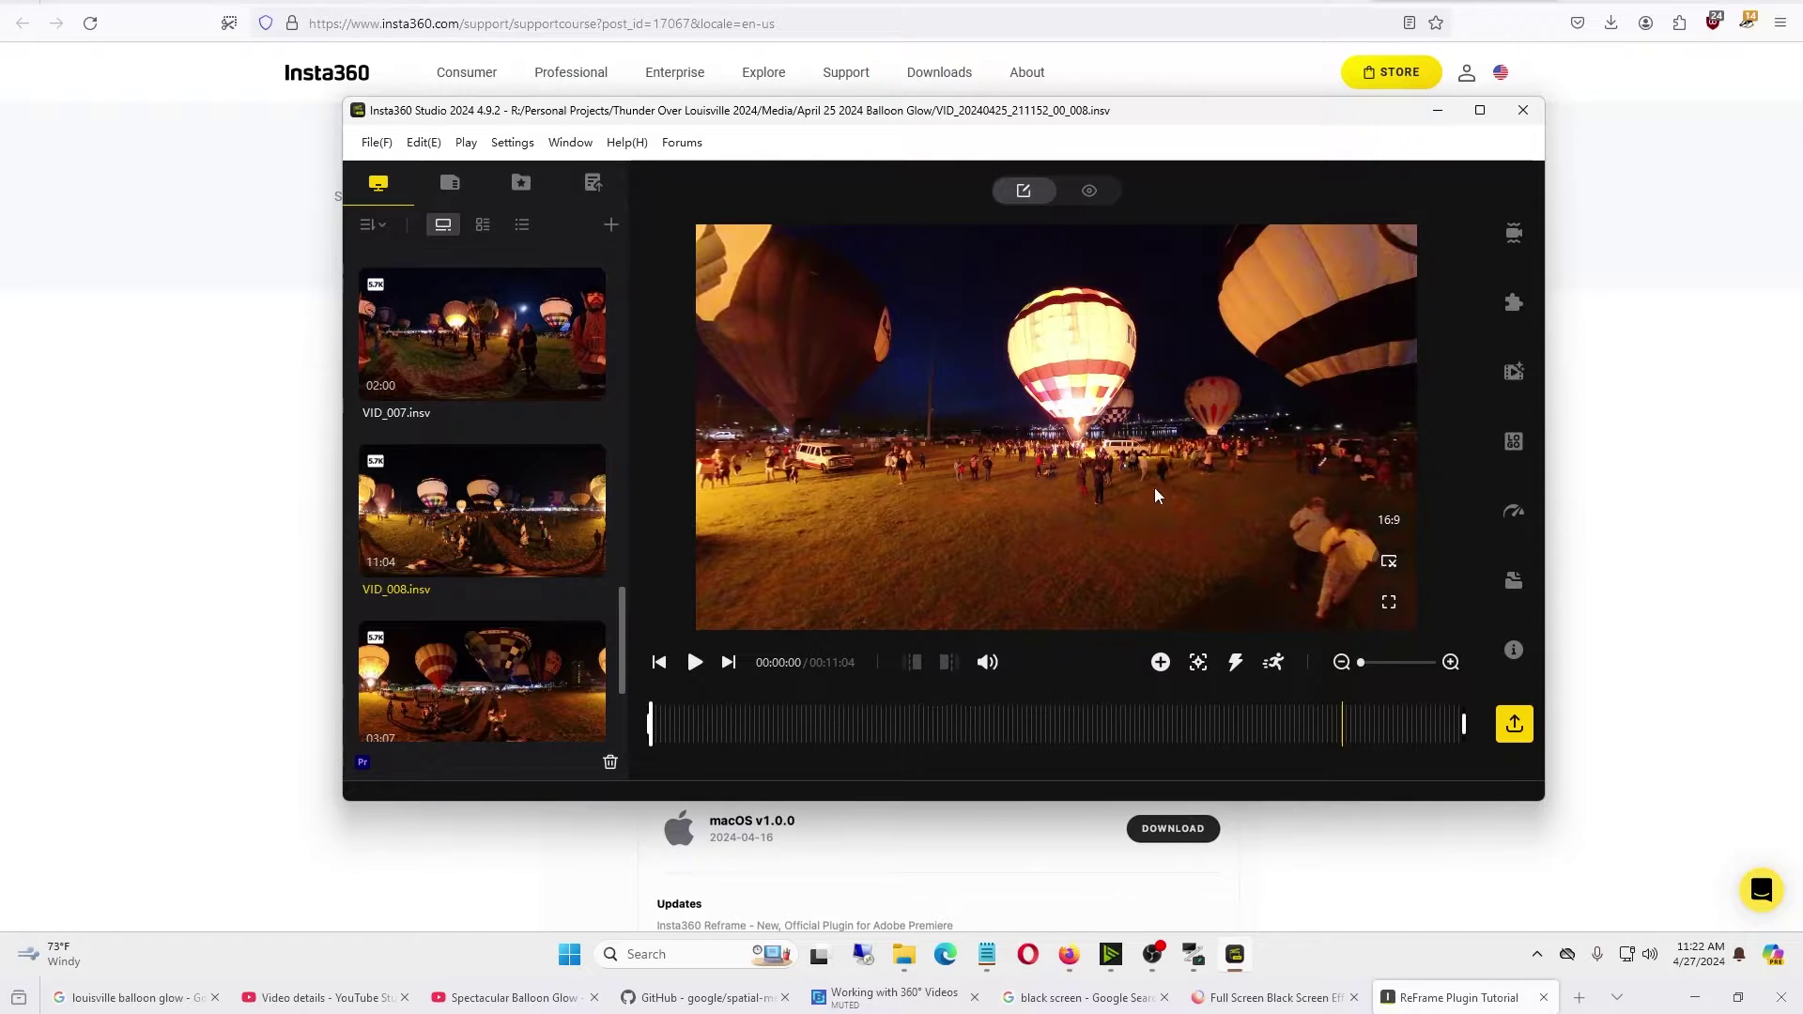
left_click(1513, 726)
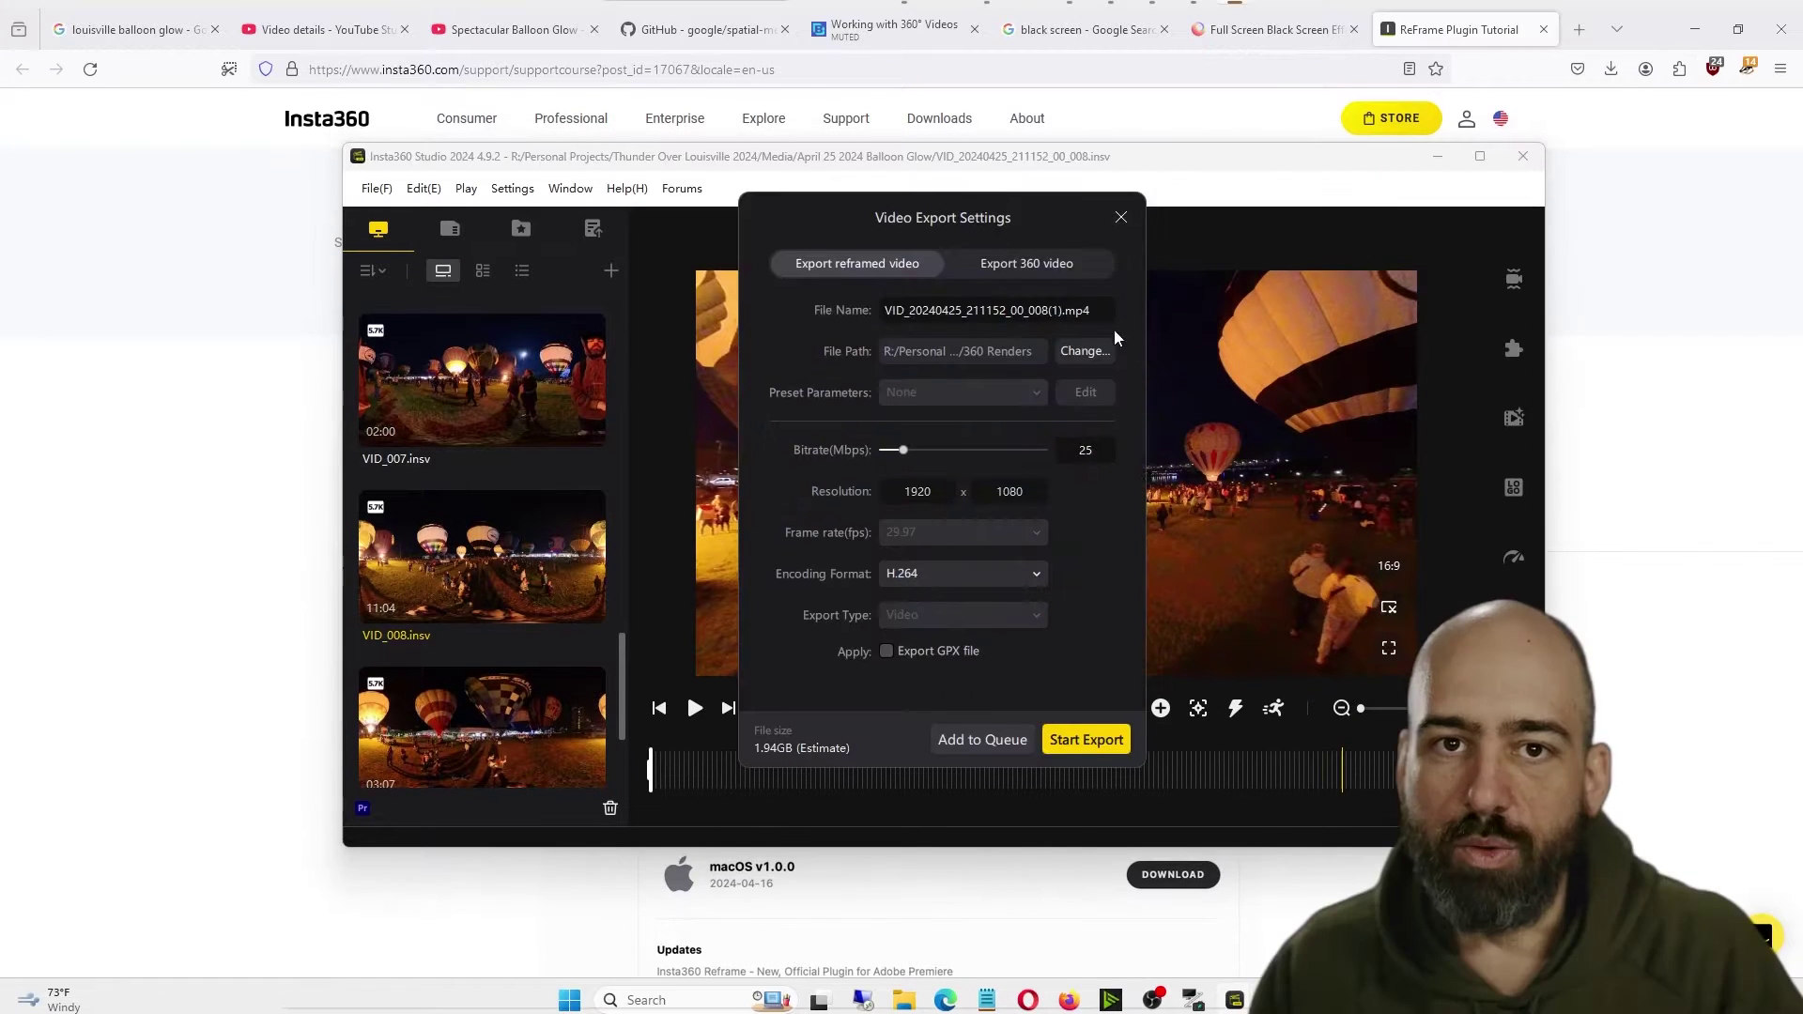
left_click(1061, 277)
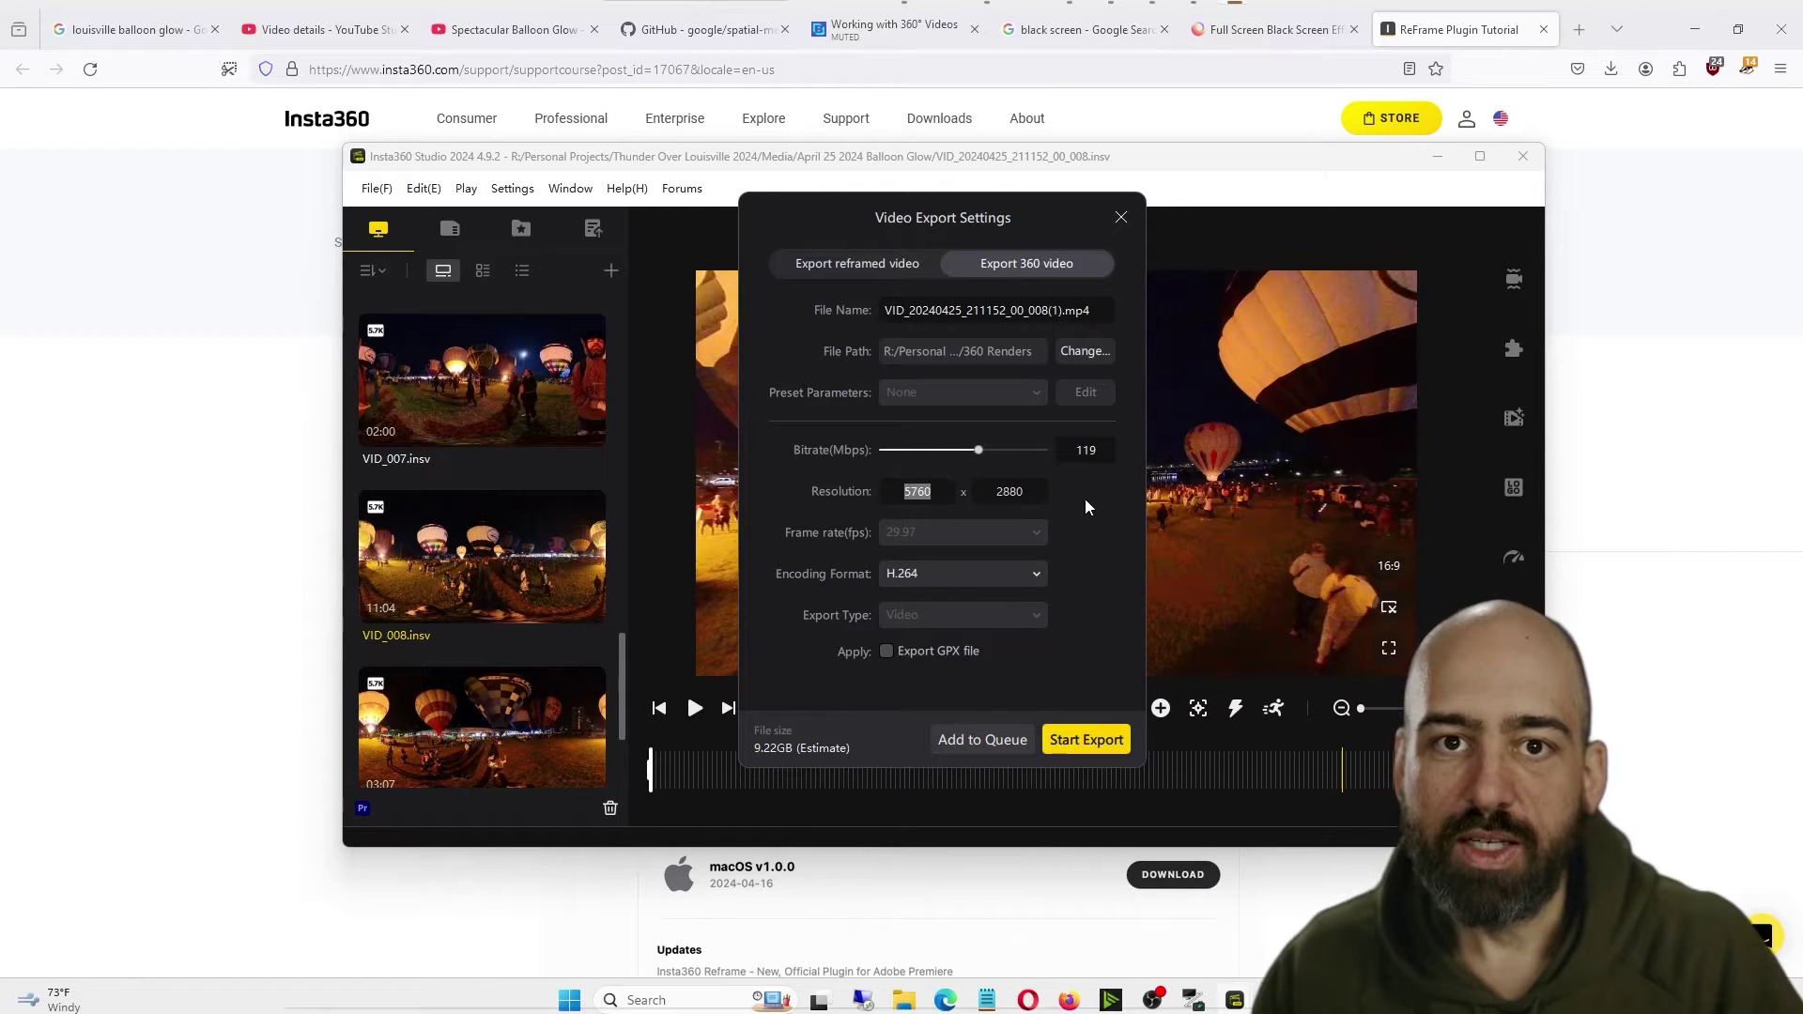
left_click(1037, 575)
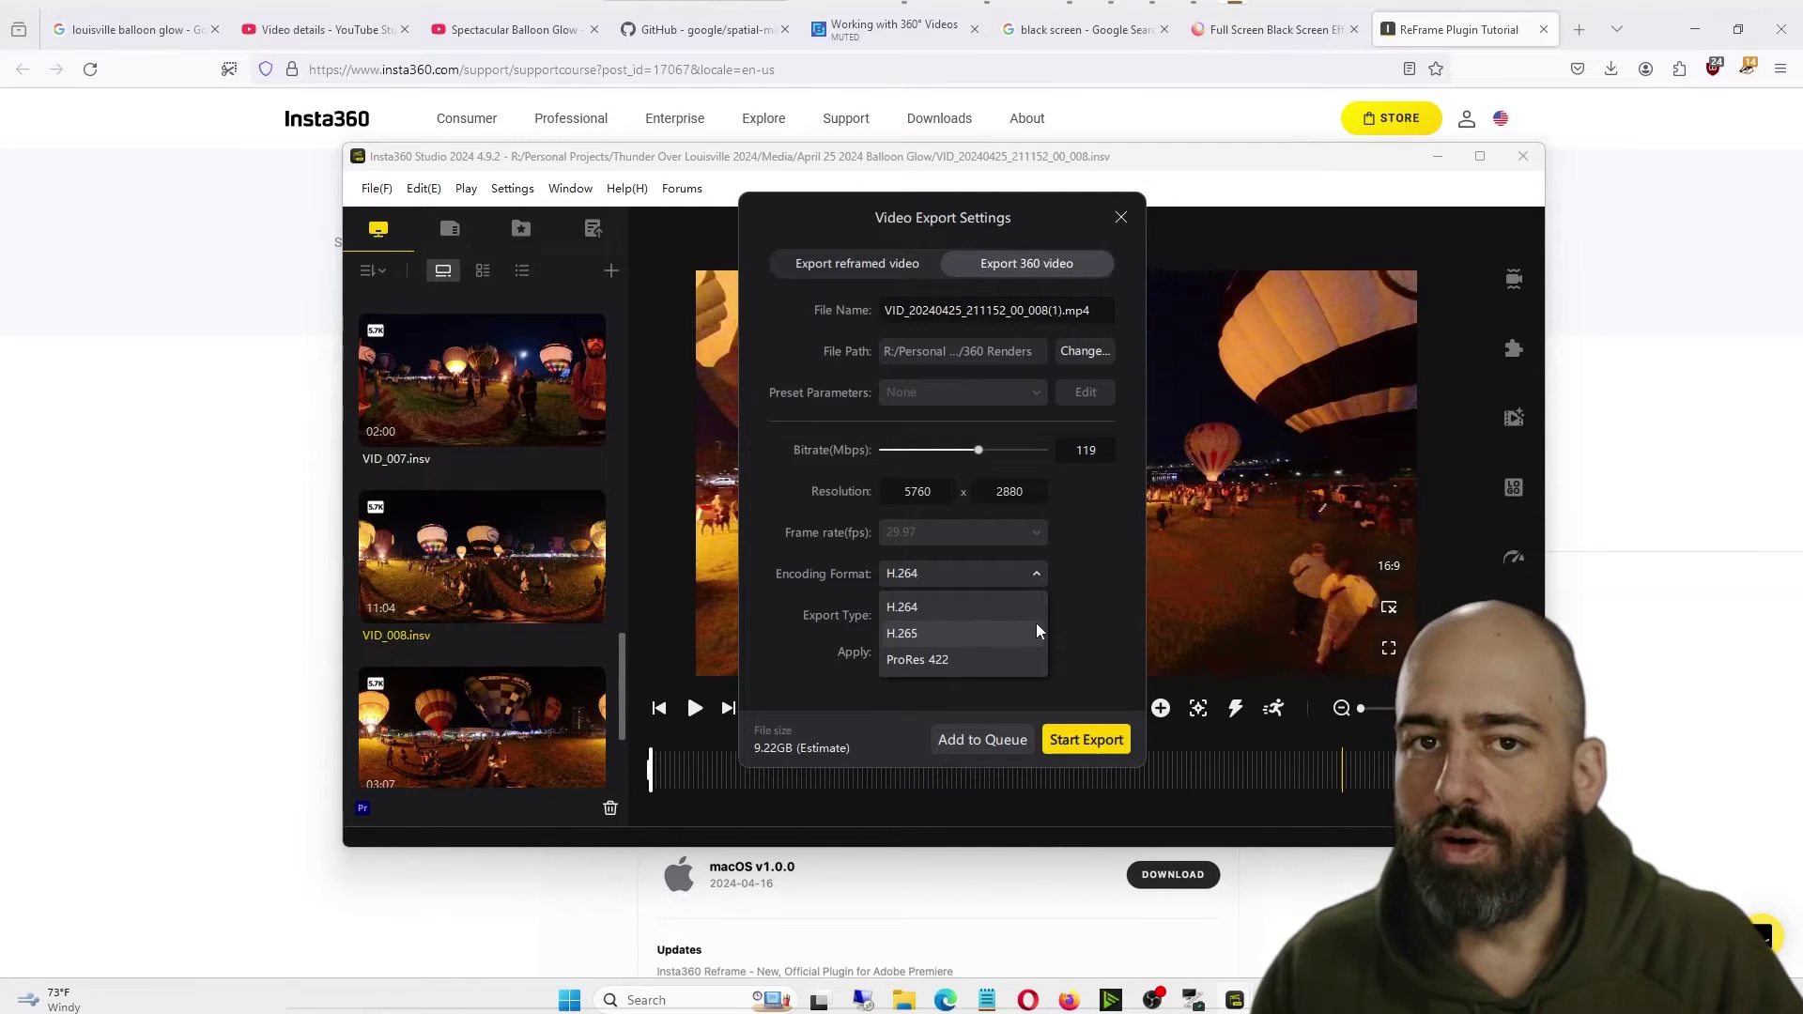
left_click(1107, 590)
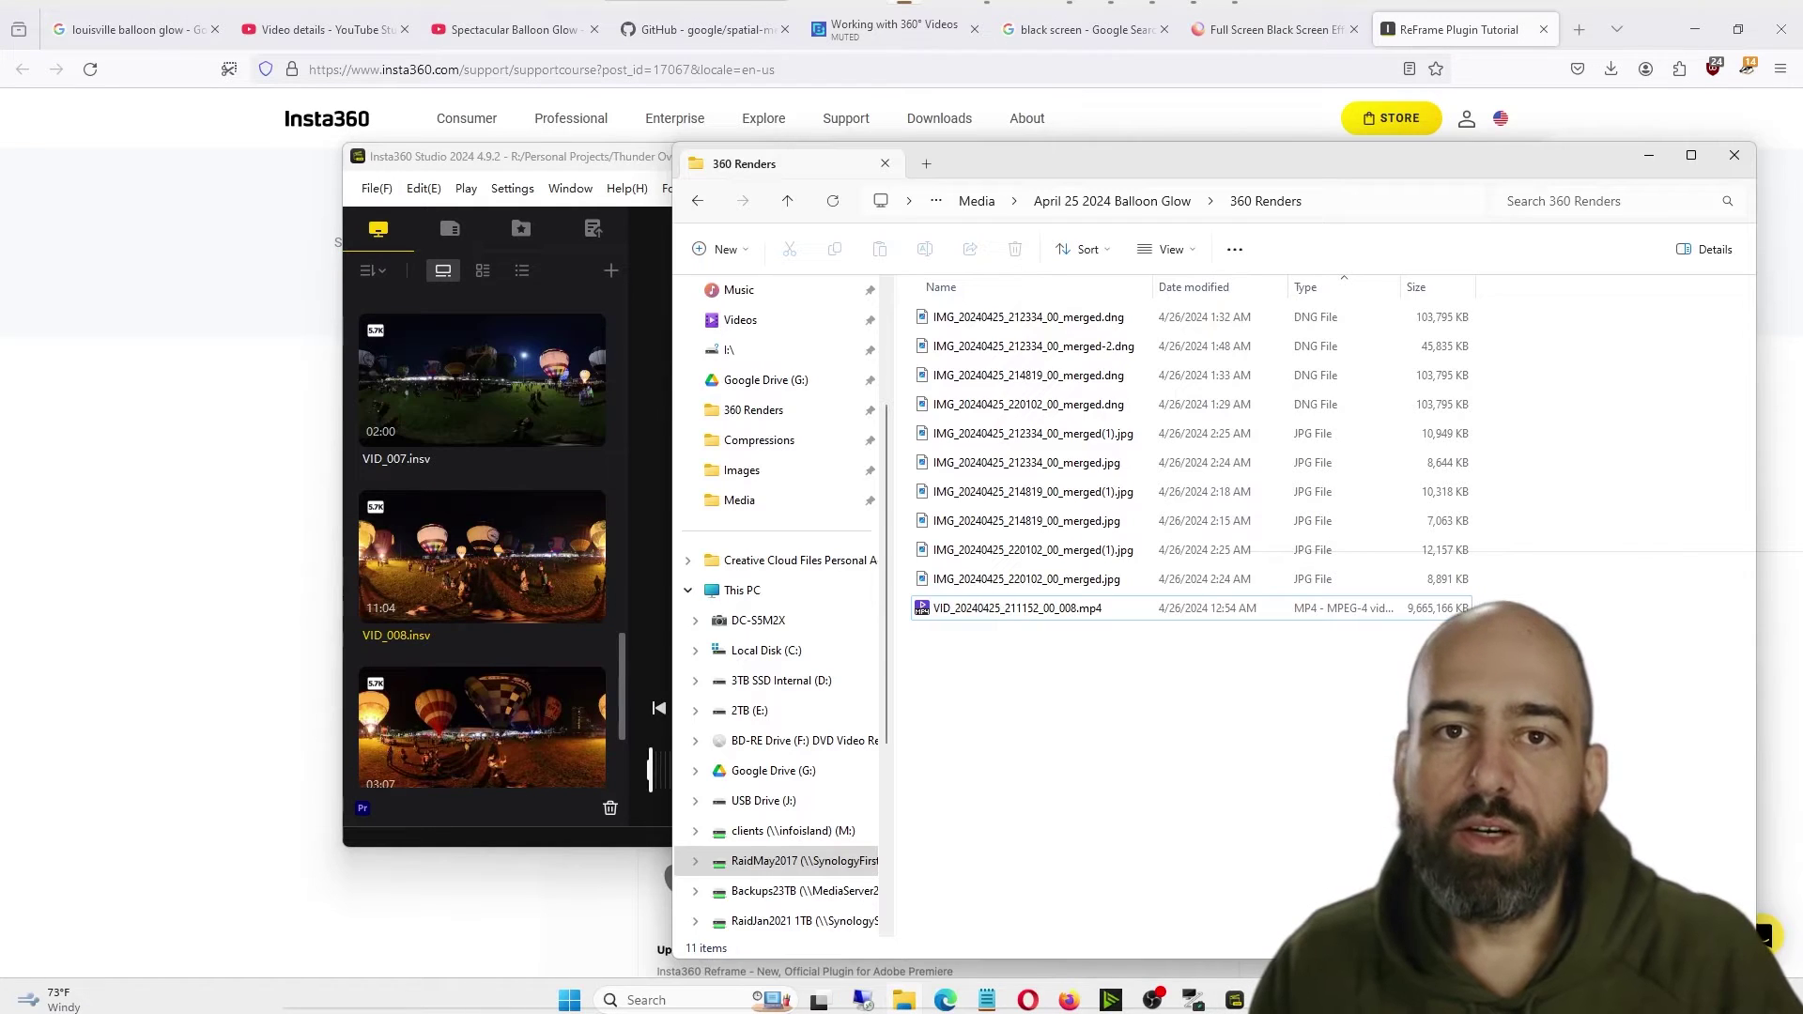
double_click(1089, 607)
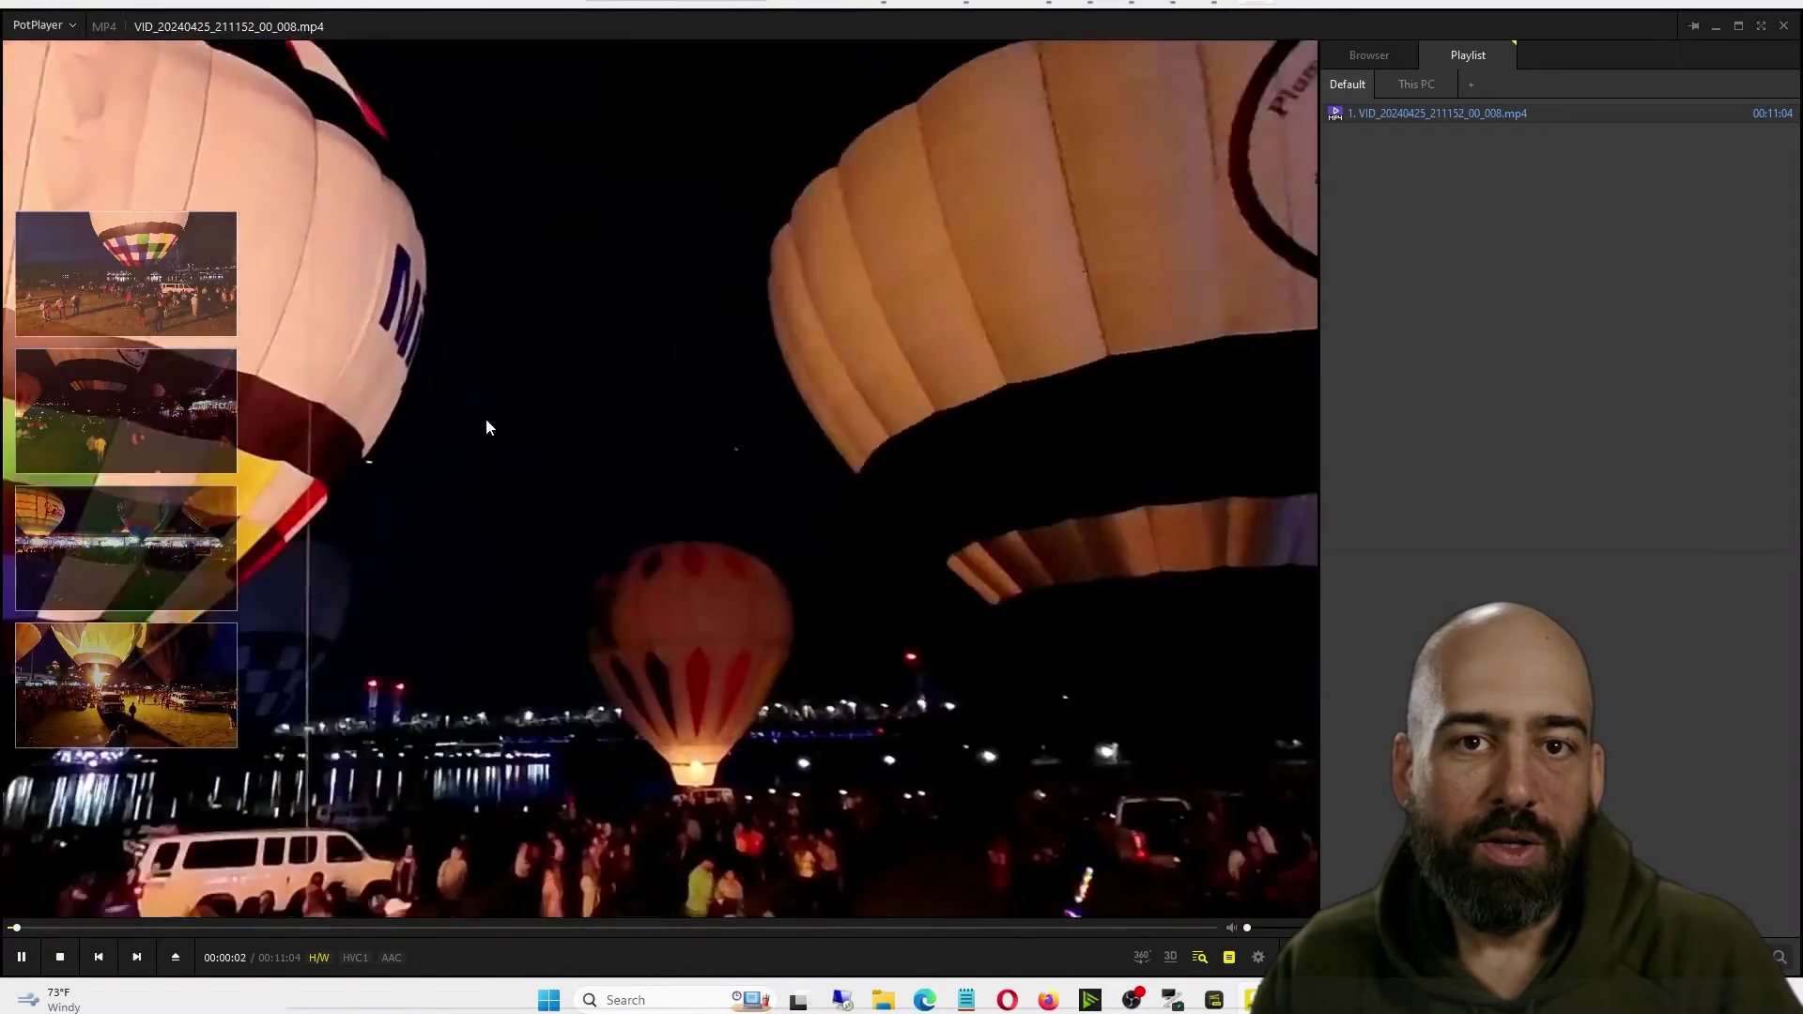
scroll(701, 460, "up", 2)
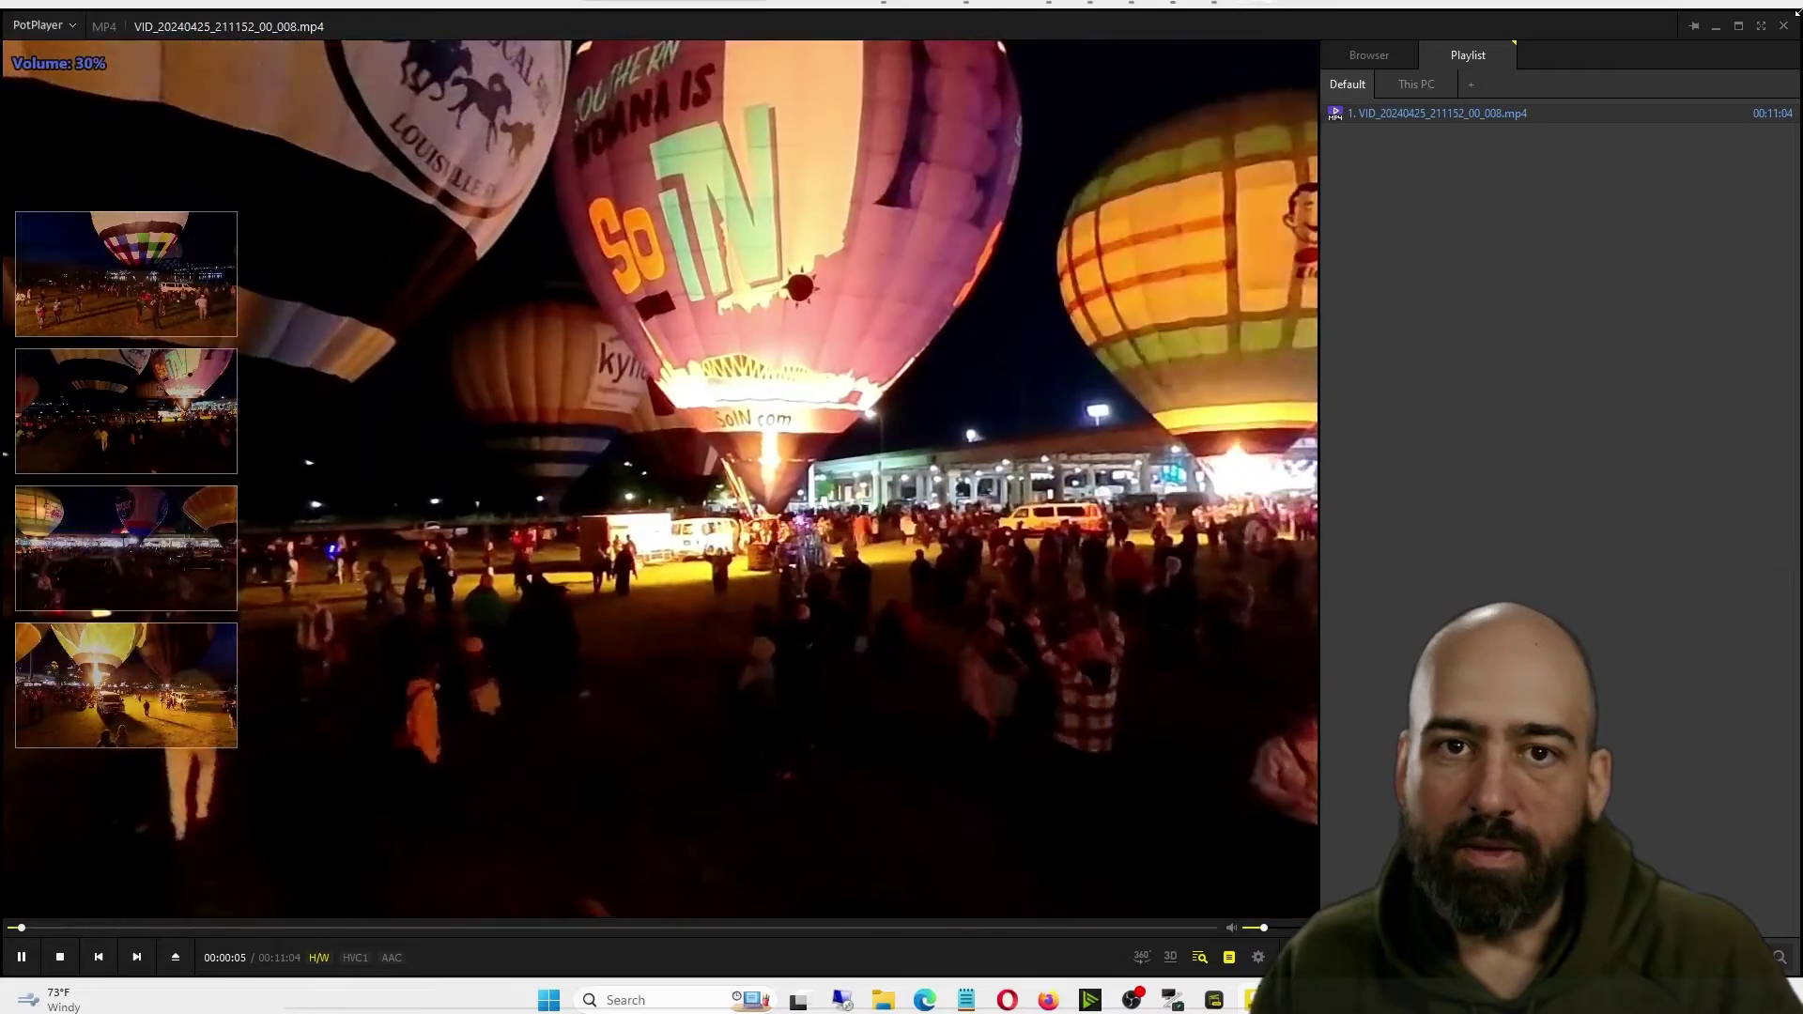
left_click(1783, 26)
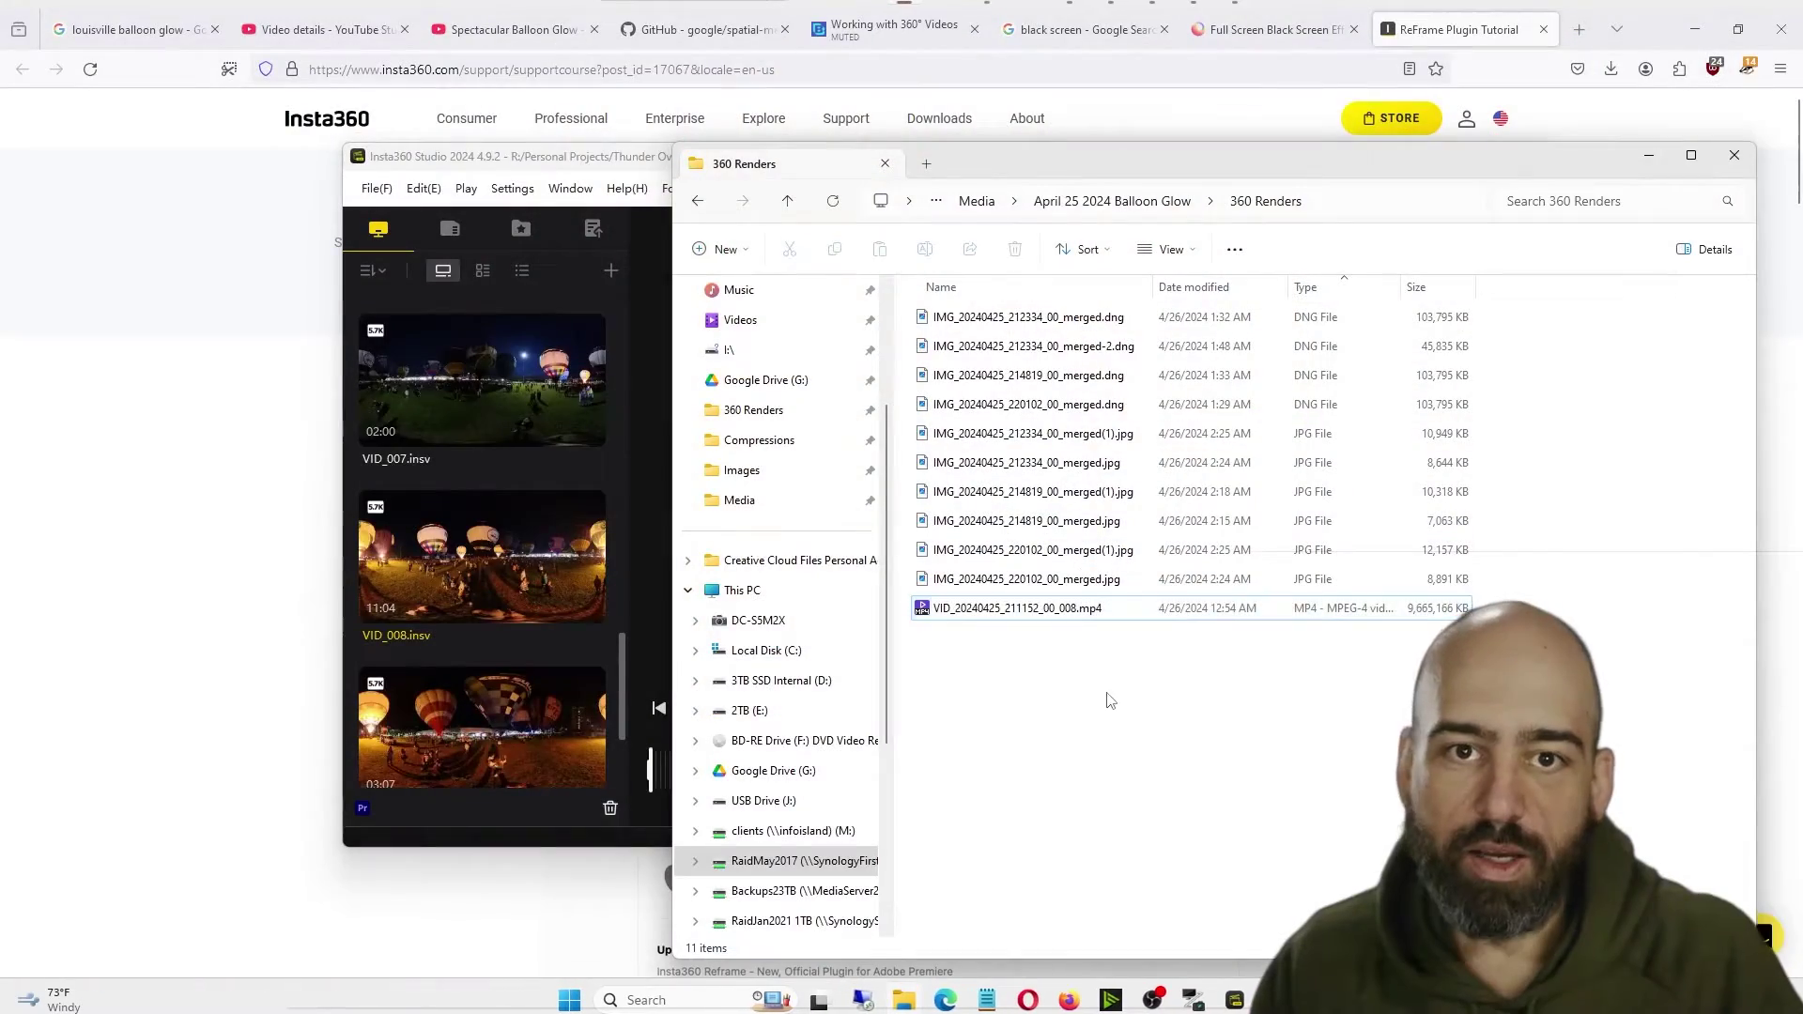
left_click(569, 999)
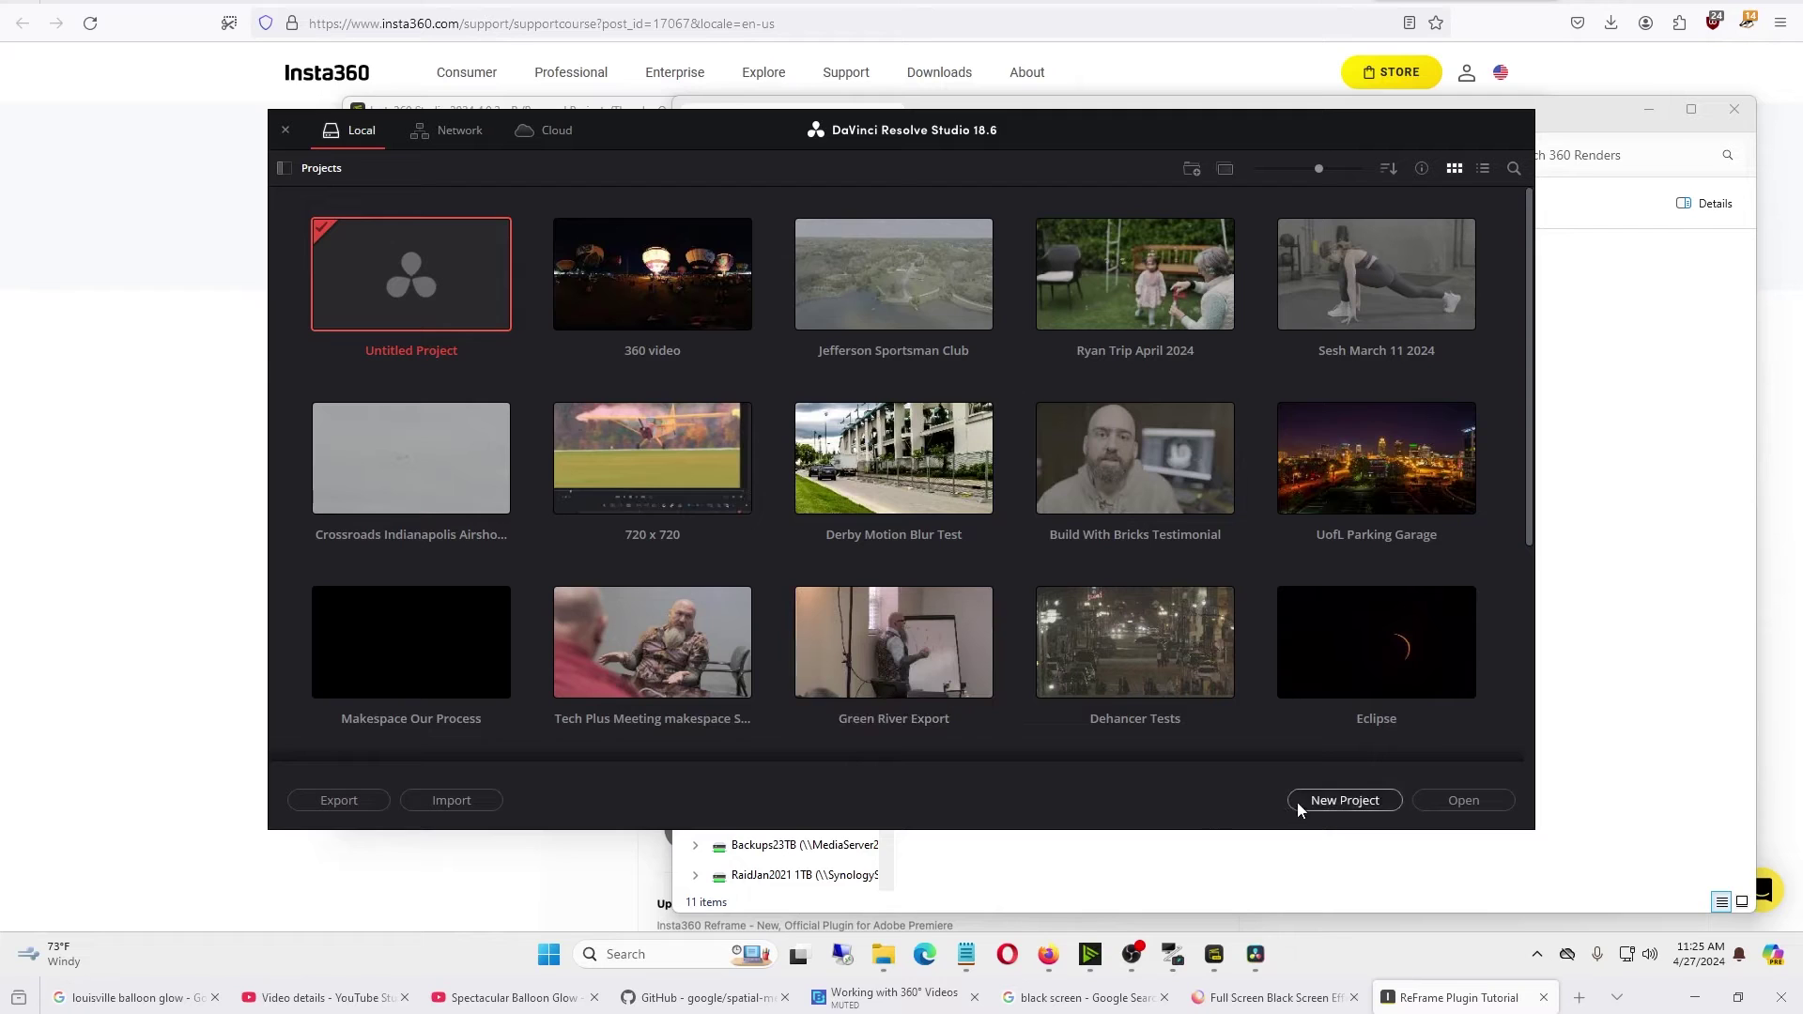
- Create a new DaVinci Resolve project named '360 Tutorial' and open its project settings
left_click(1305, 802)
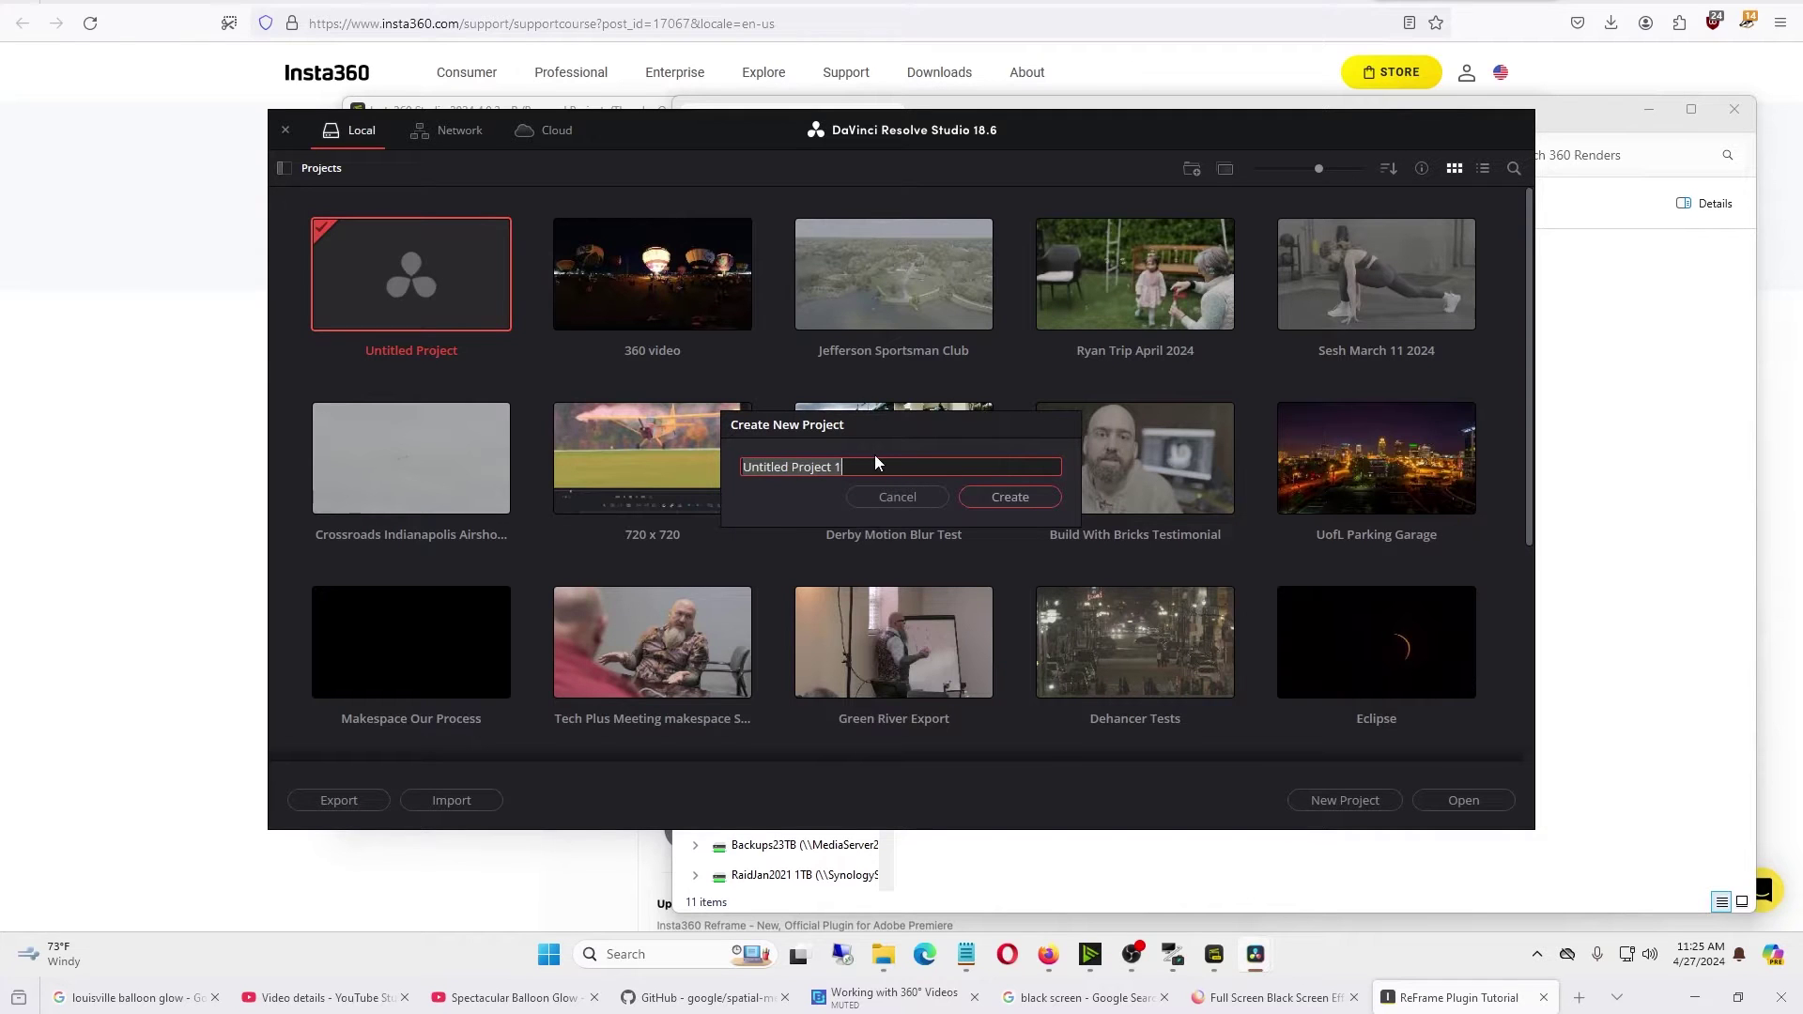
type("360 Tutorial")
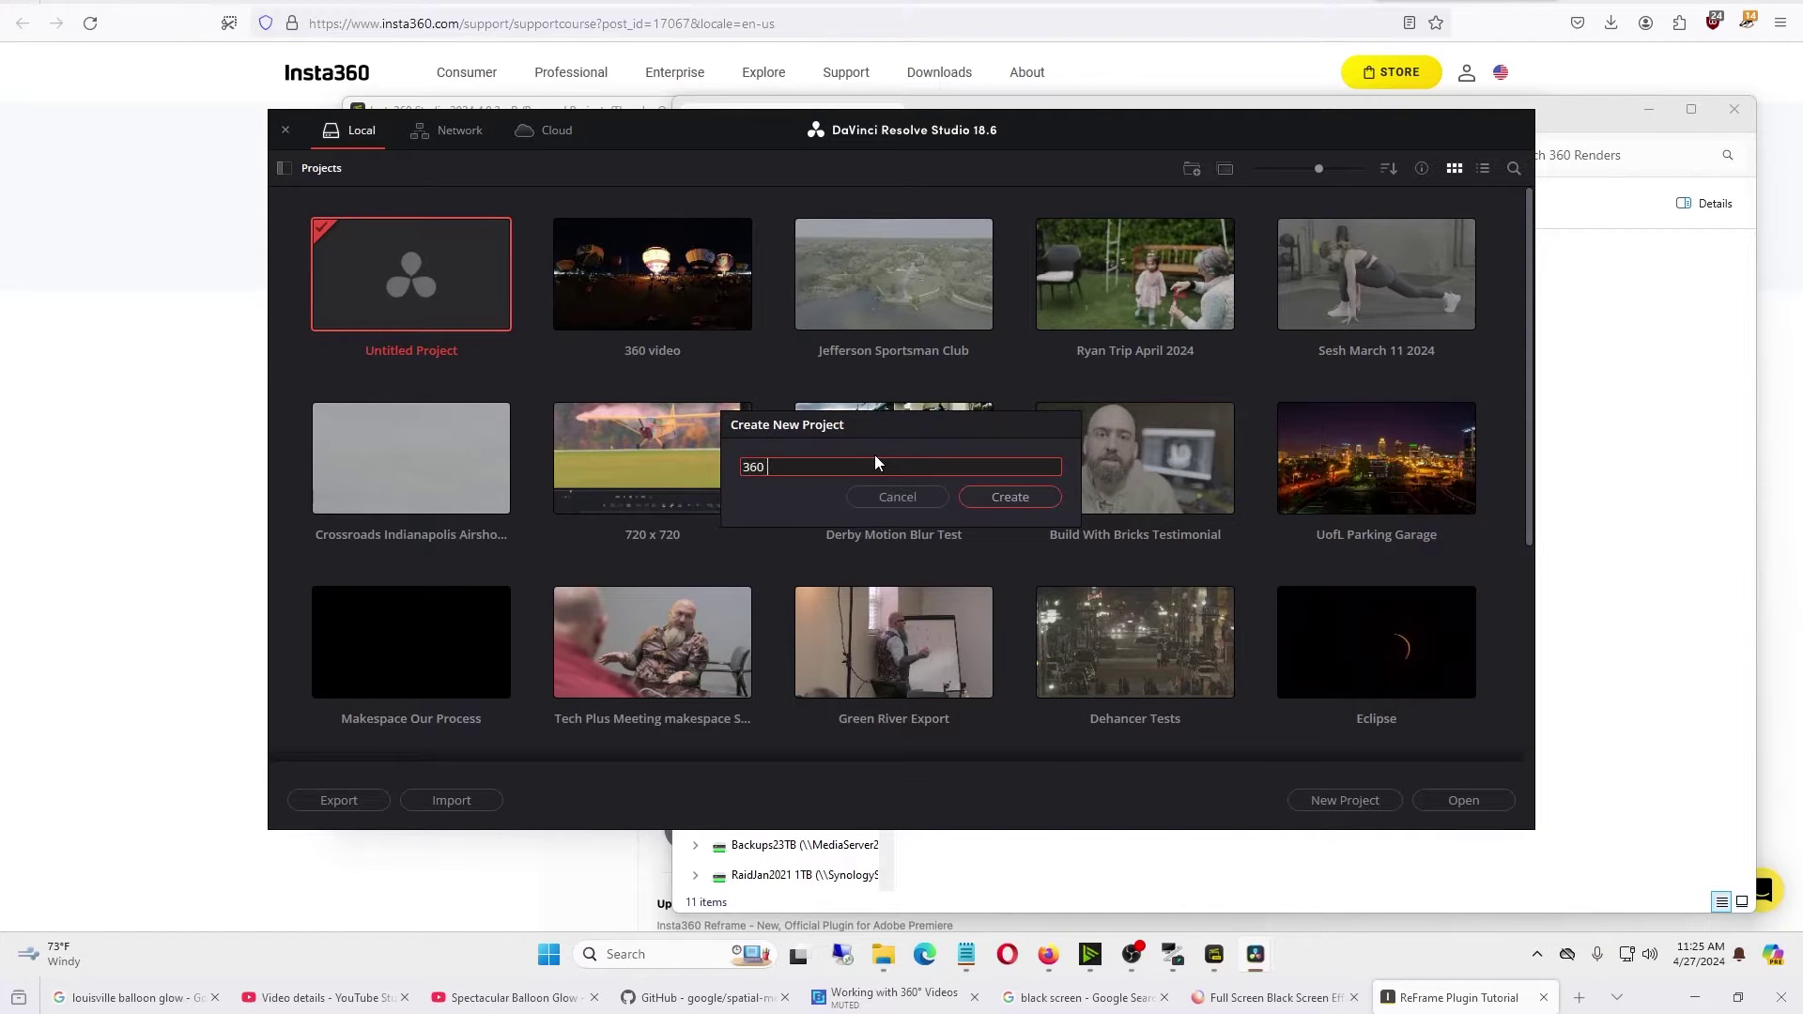
left_click(1025, 503)
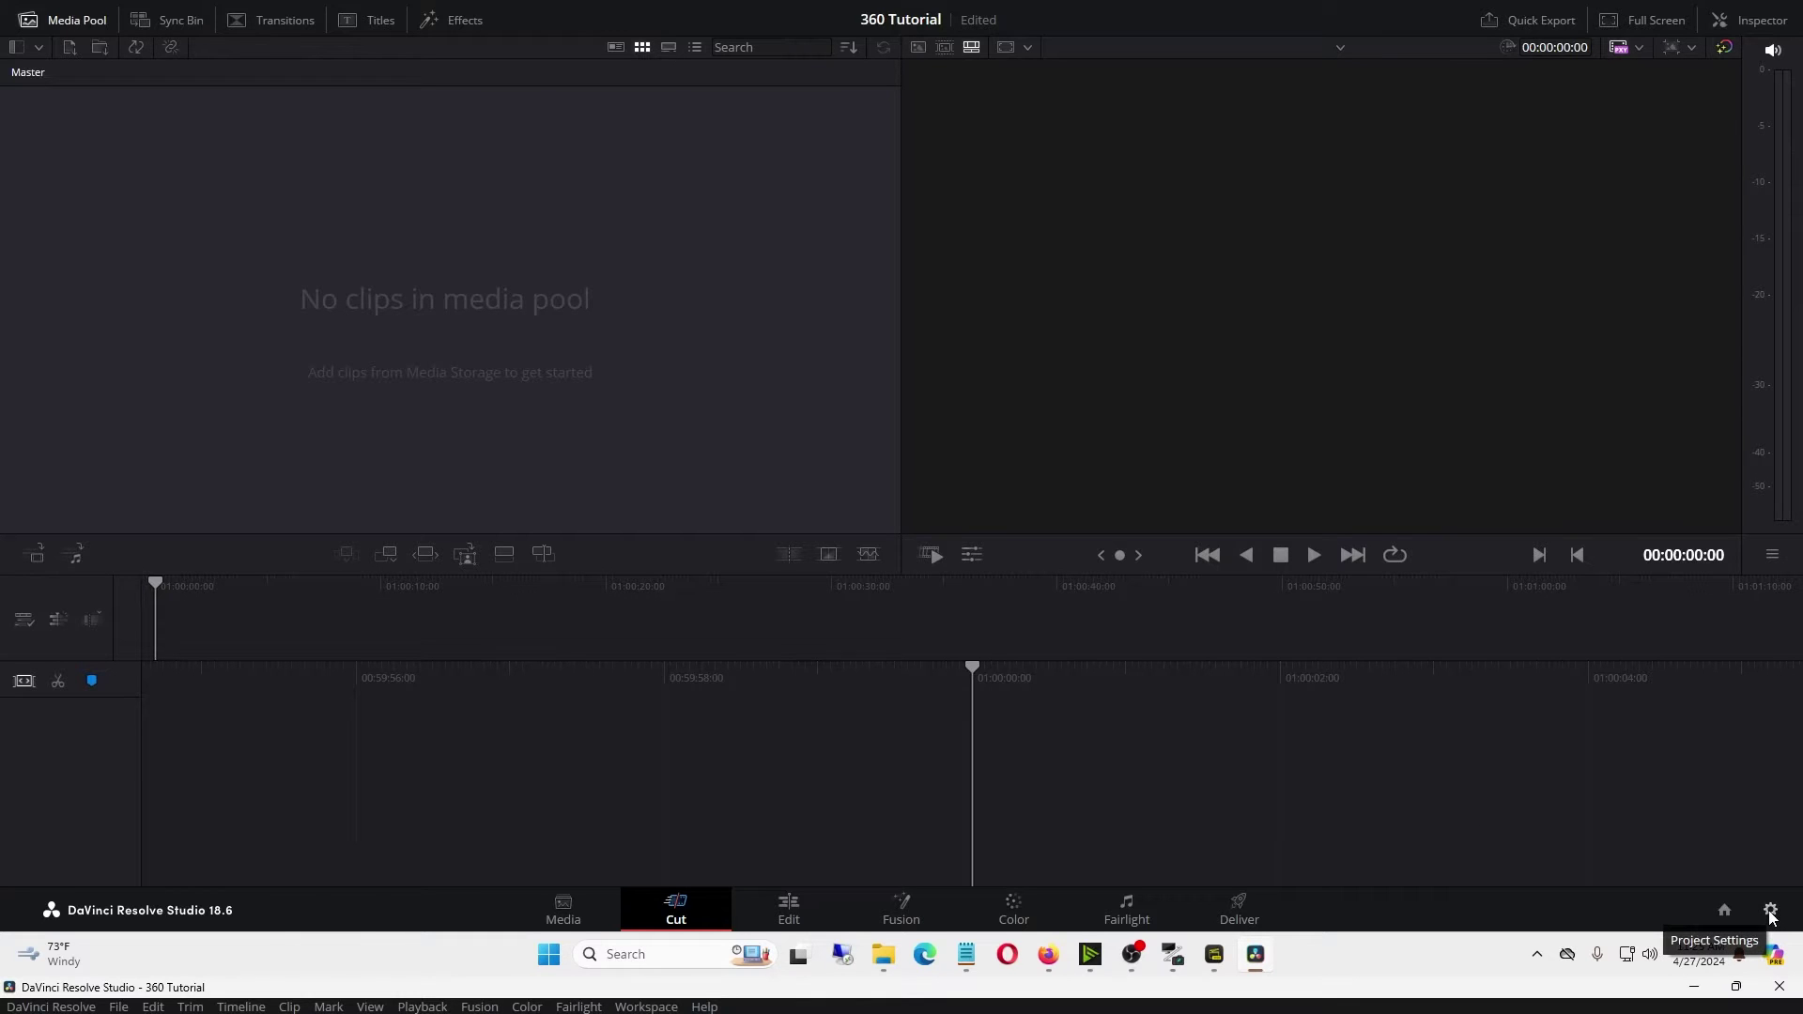
left_click(1770, 911)
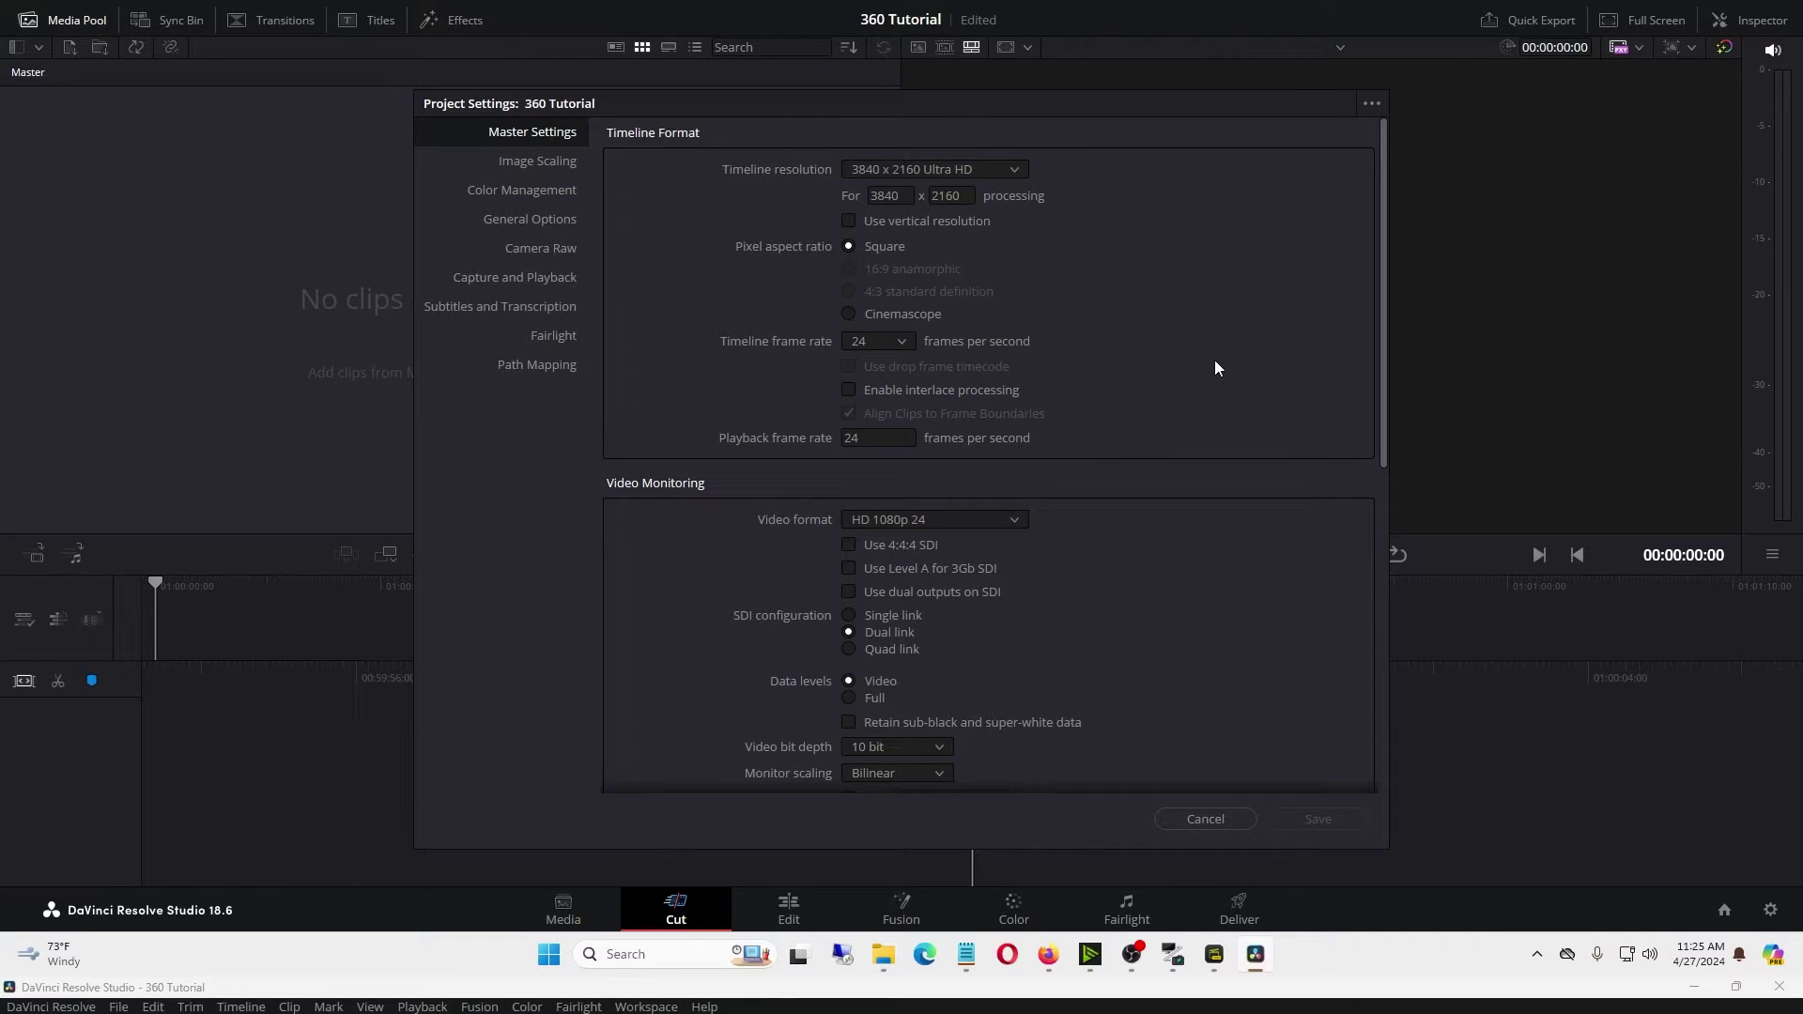
left_click(1216, 955)
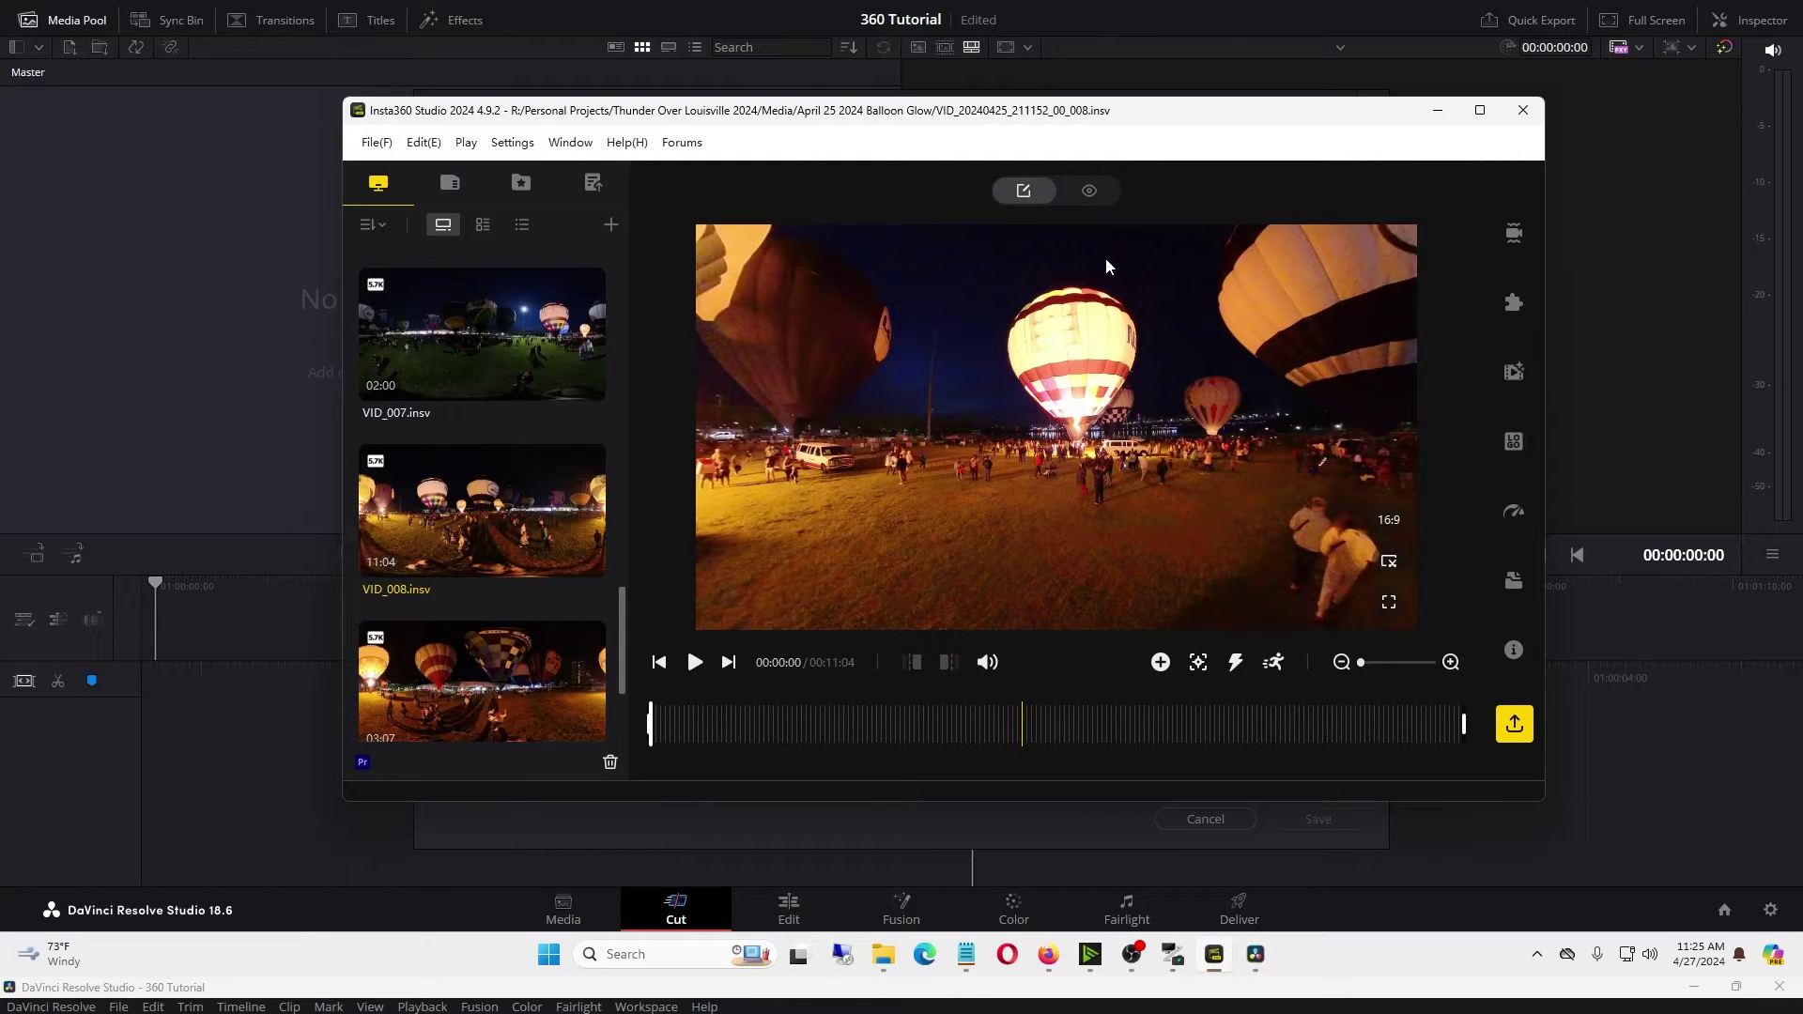
- Reopen the Export 360 video settings and select the 5760 width and 2880 height values
left_click(1507, 721)
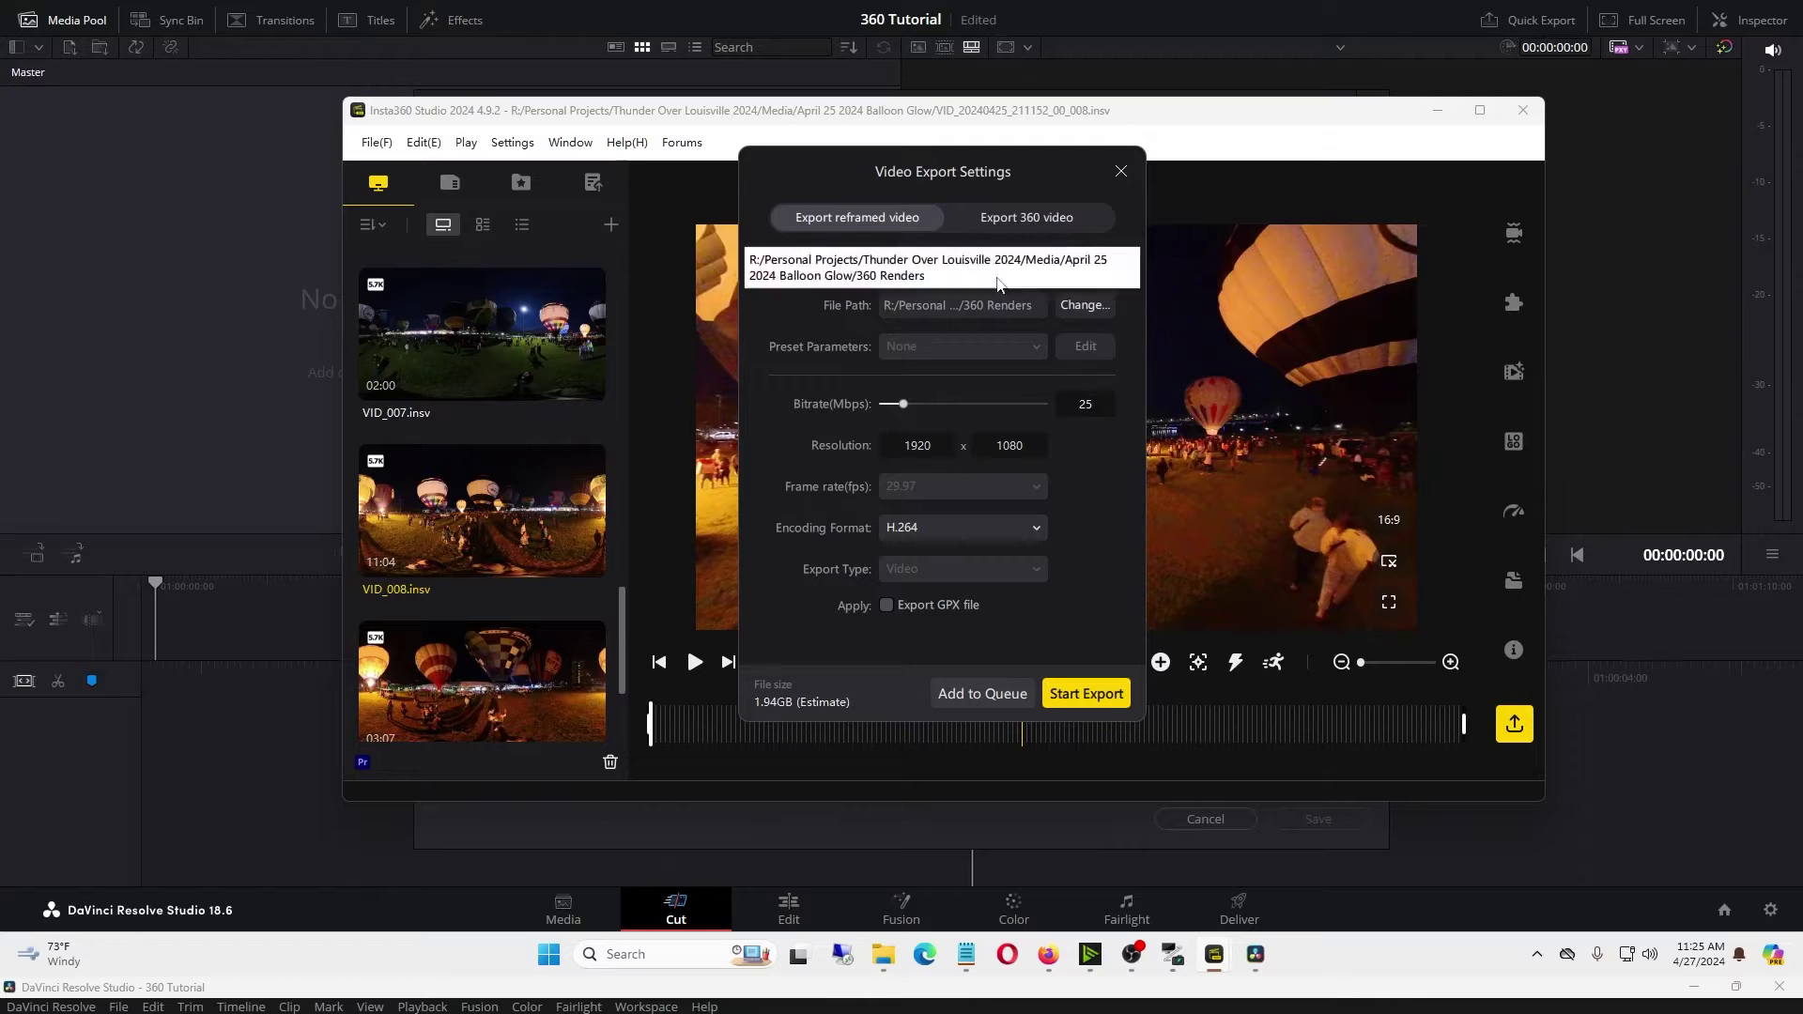
left_click(1010, 231)
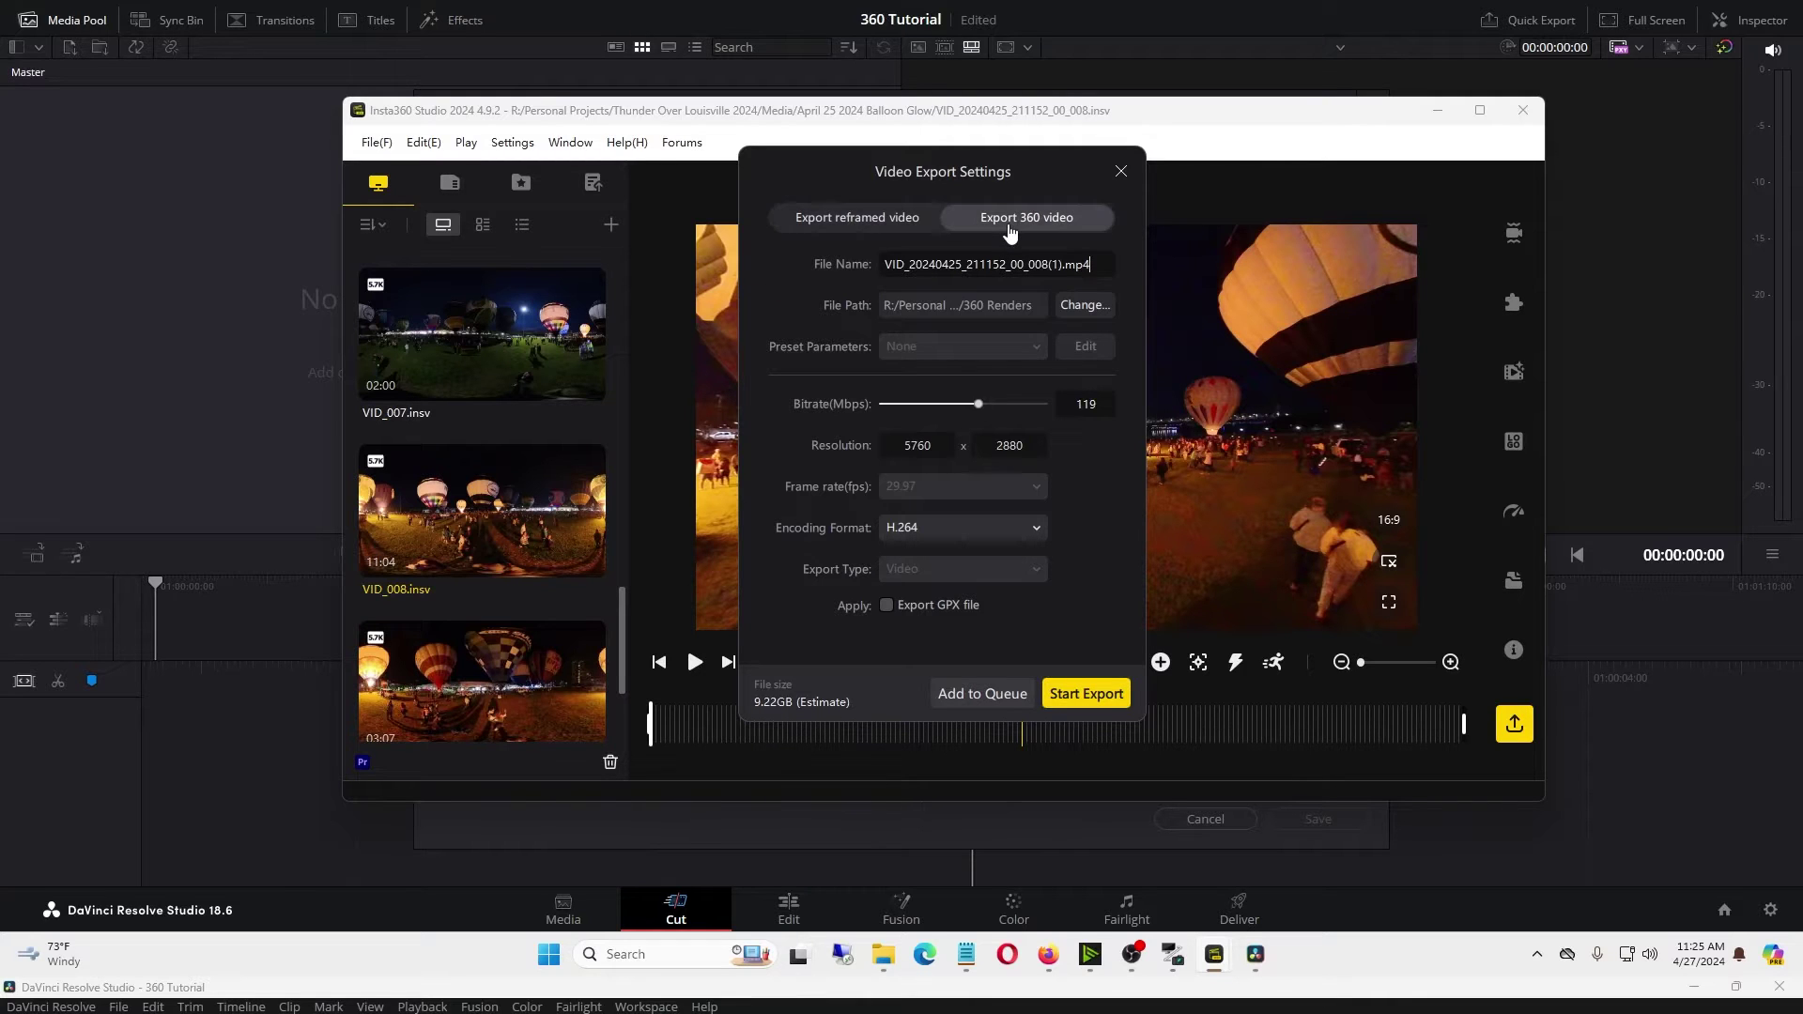
left_click_drag(909, 449, 902, 448)
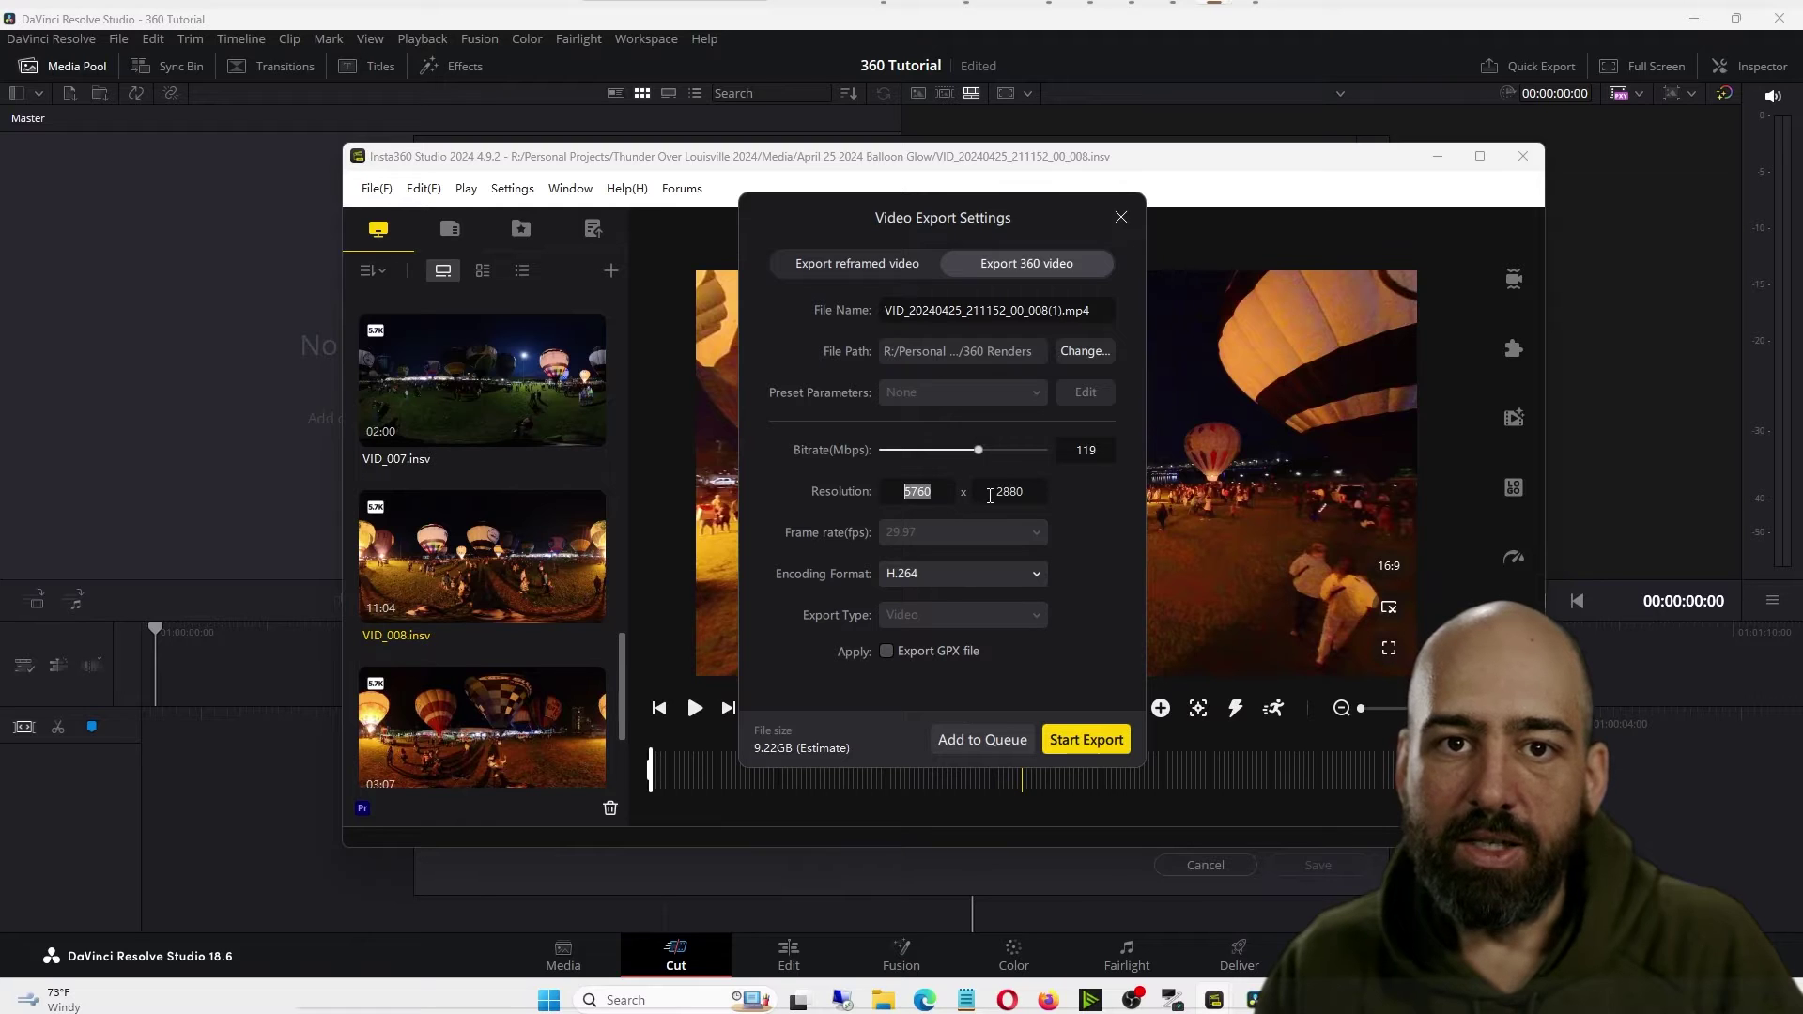
double_click(1025, 494)
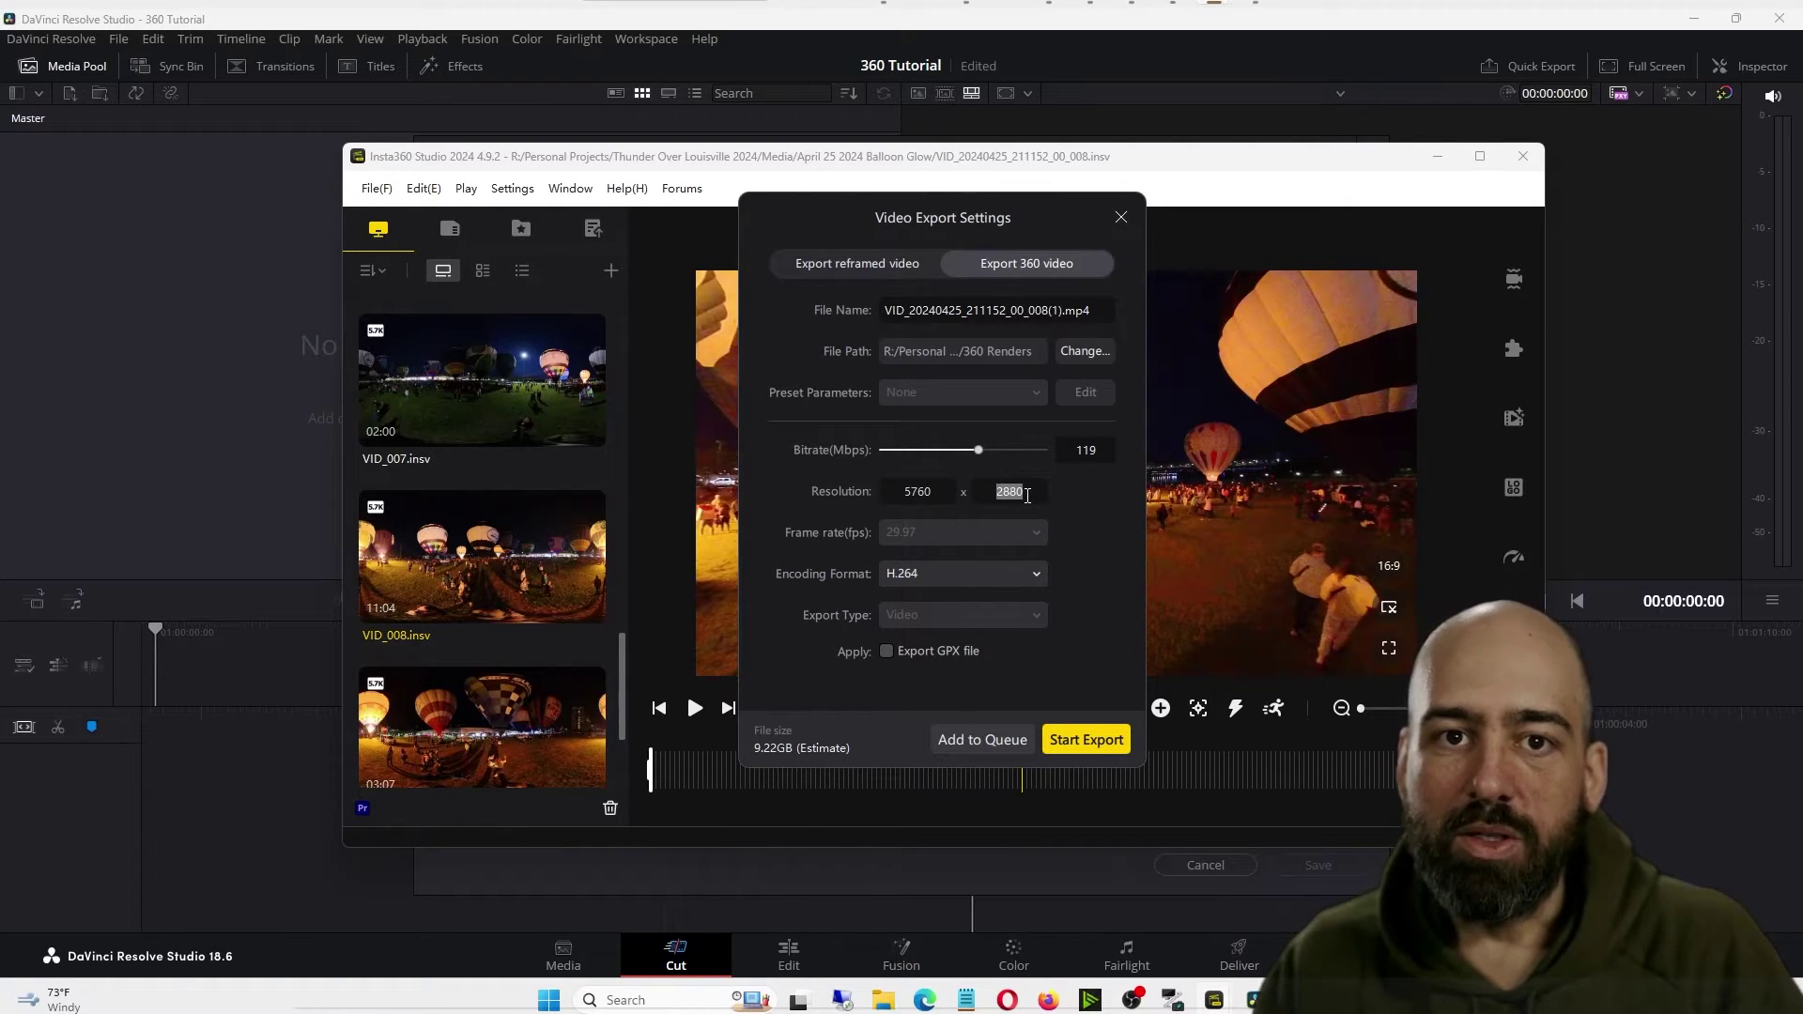
- Set the timeline to 5760x2880, save it as preset 'Insta 360 Tutorial Preset', and apply
key("alt+Tab")
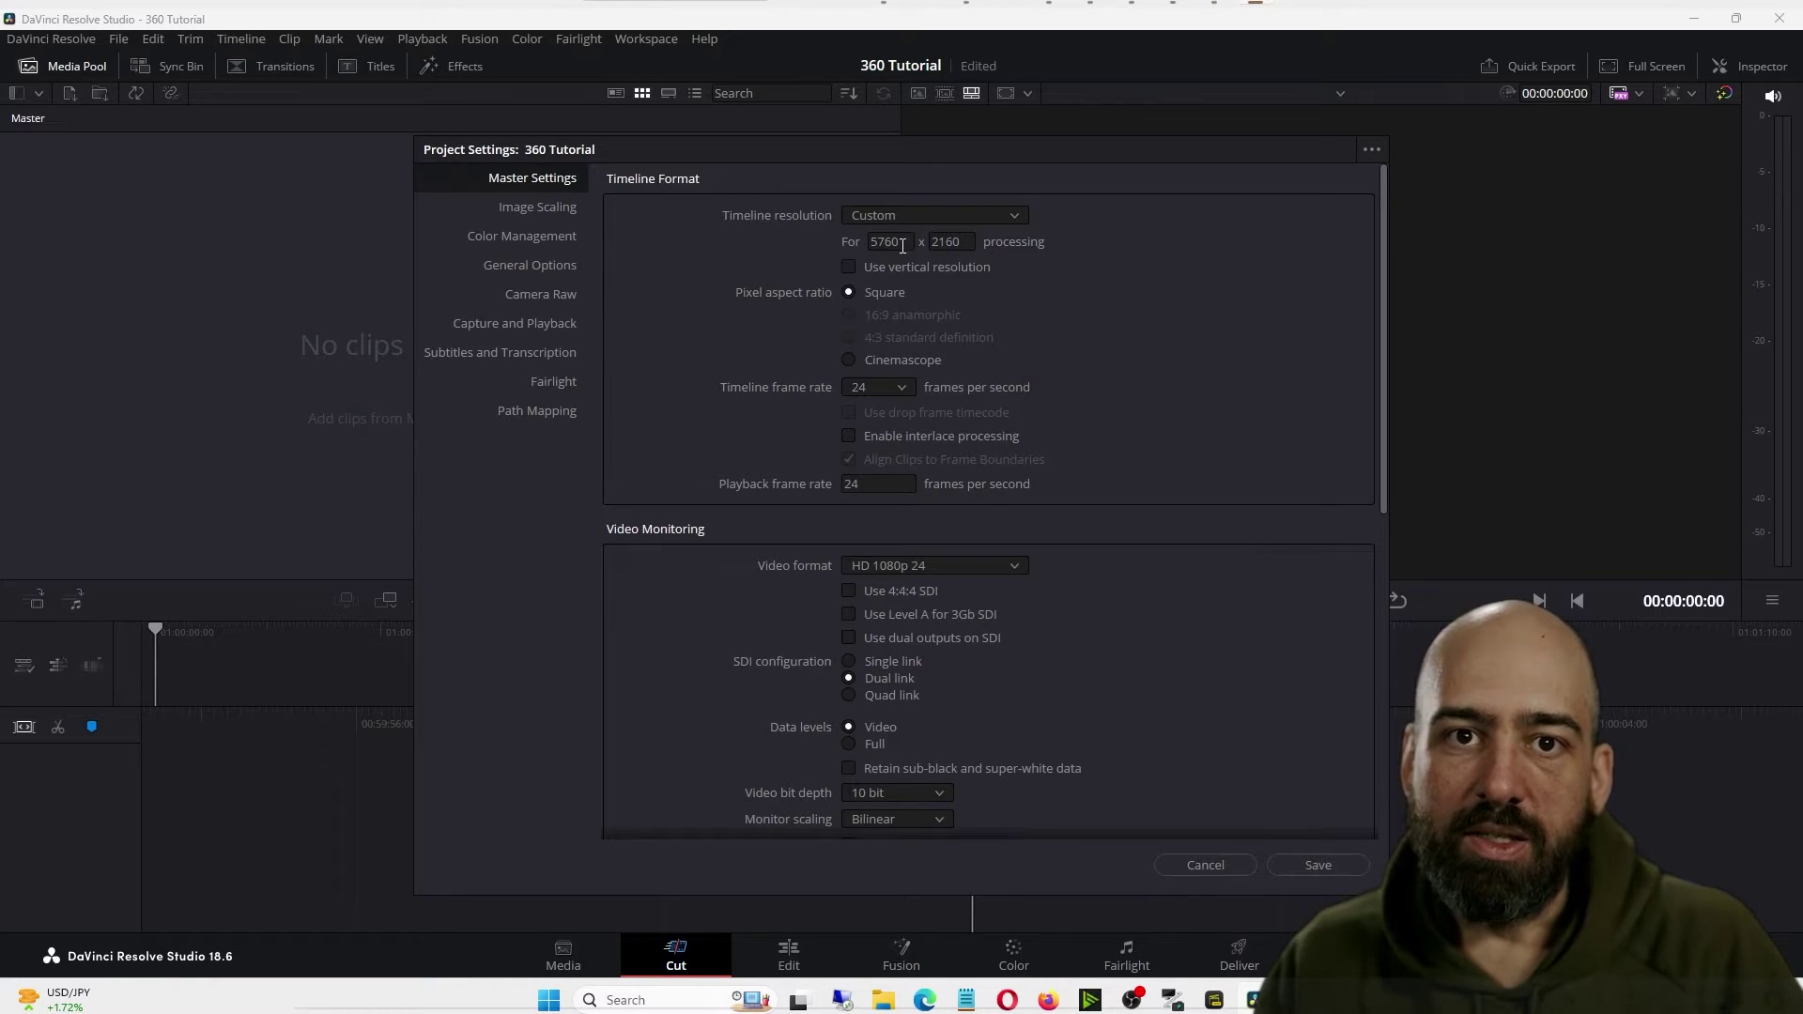
left_click(1155, 300)
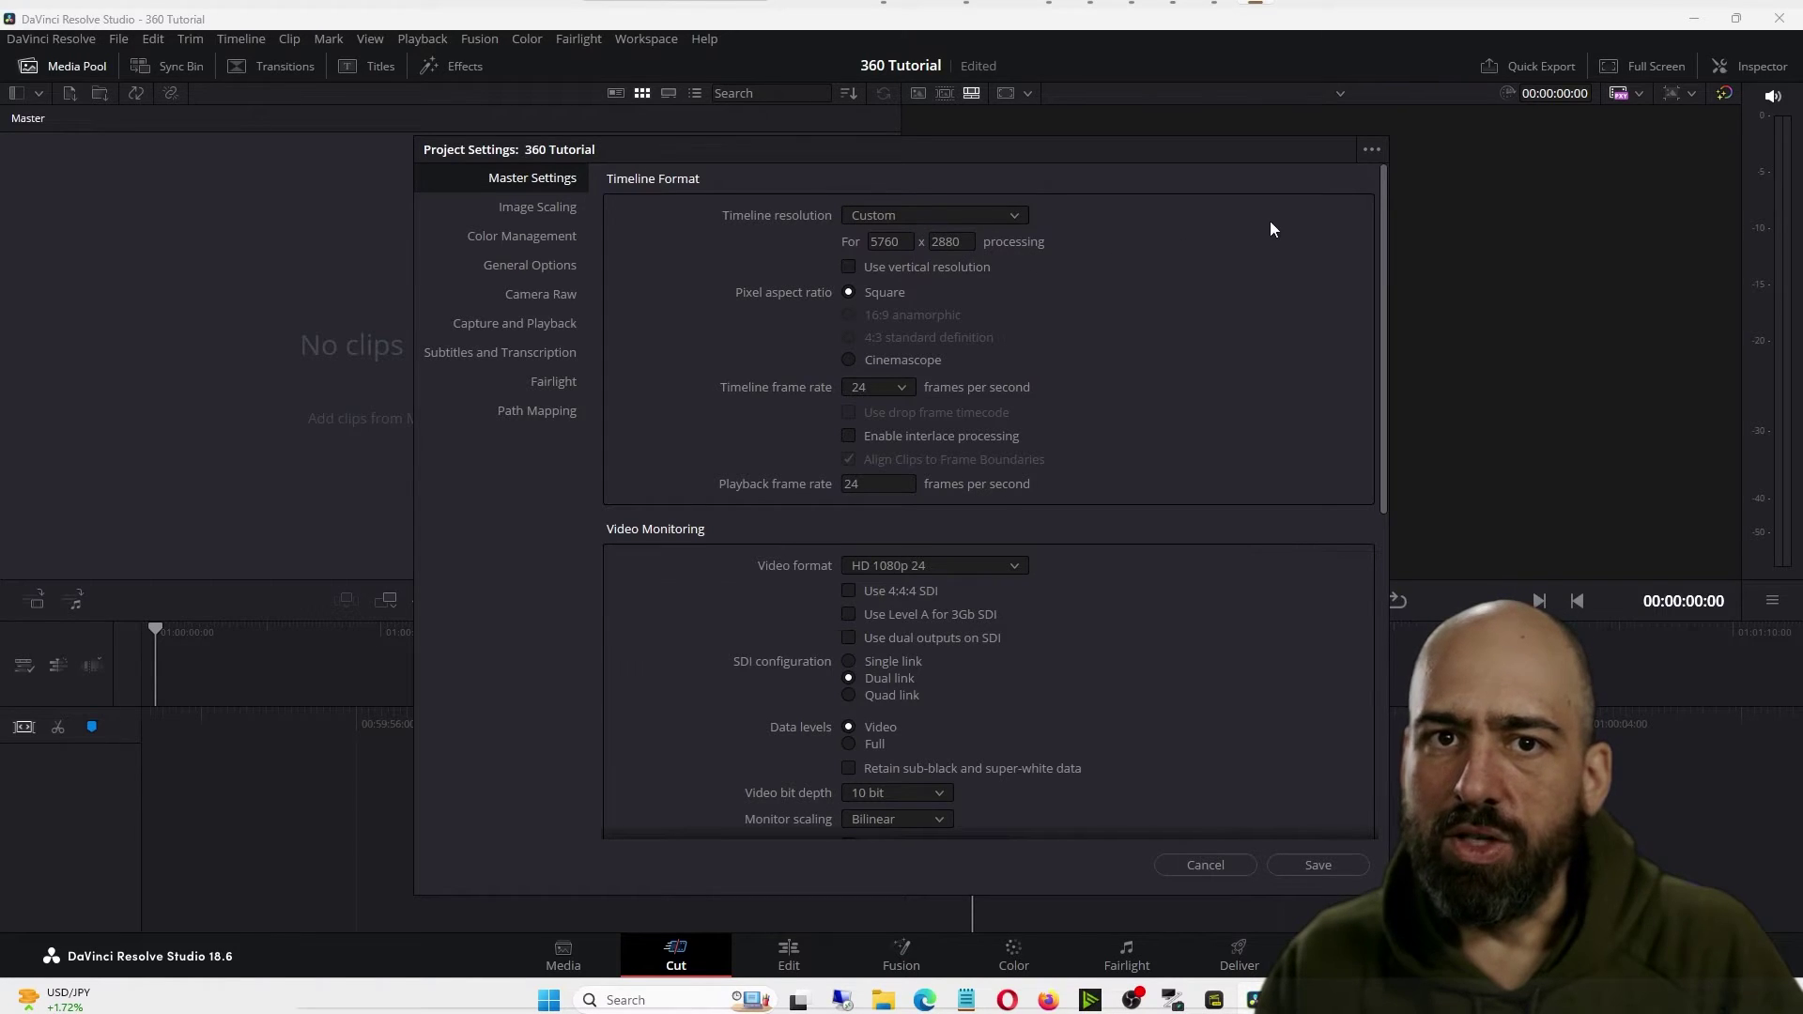
left_click(1373, 152)
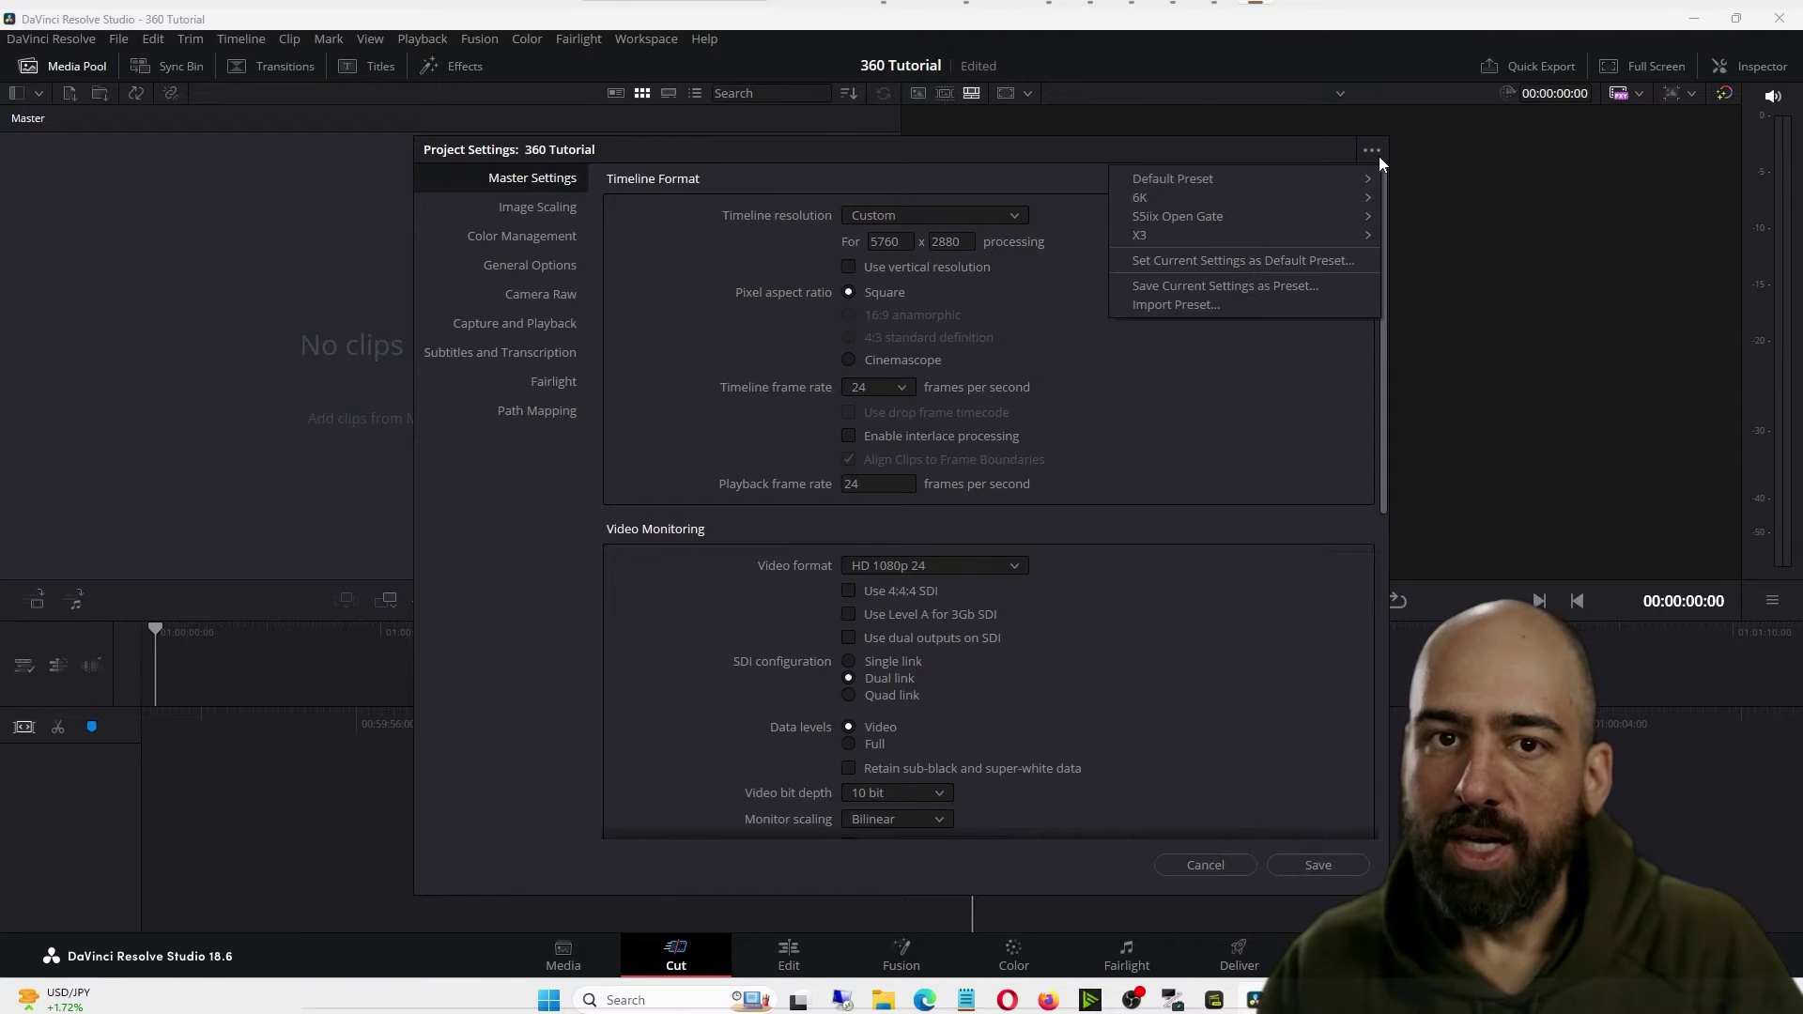
left_click(1269, 286)
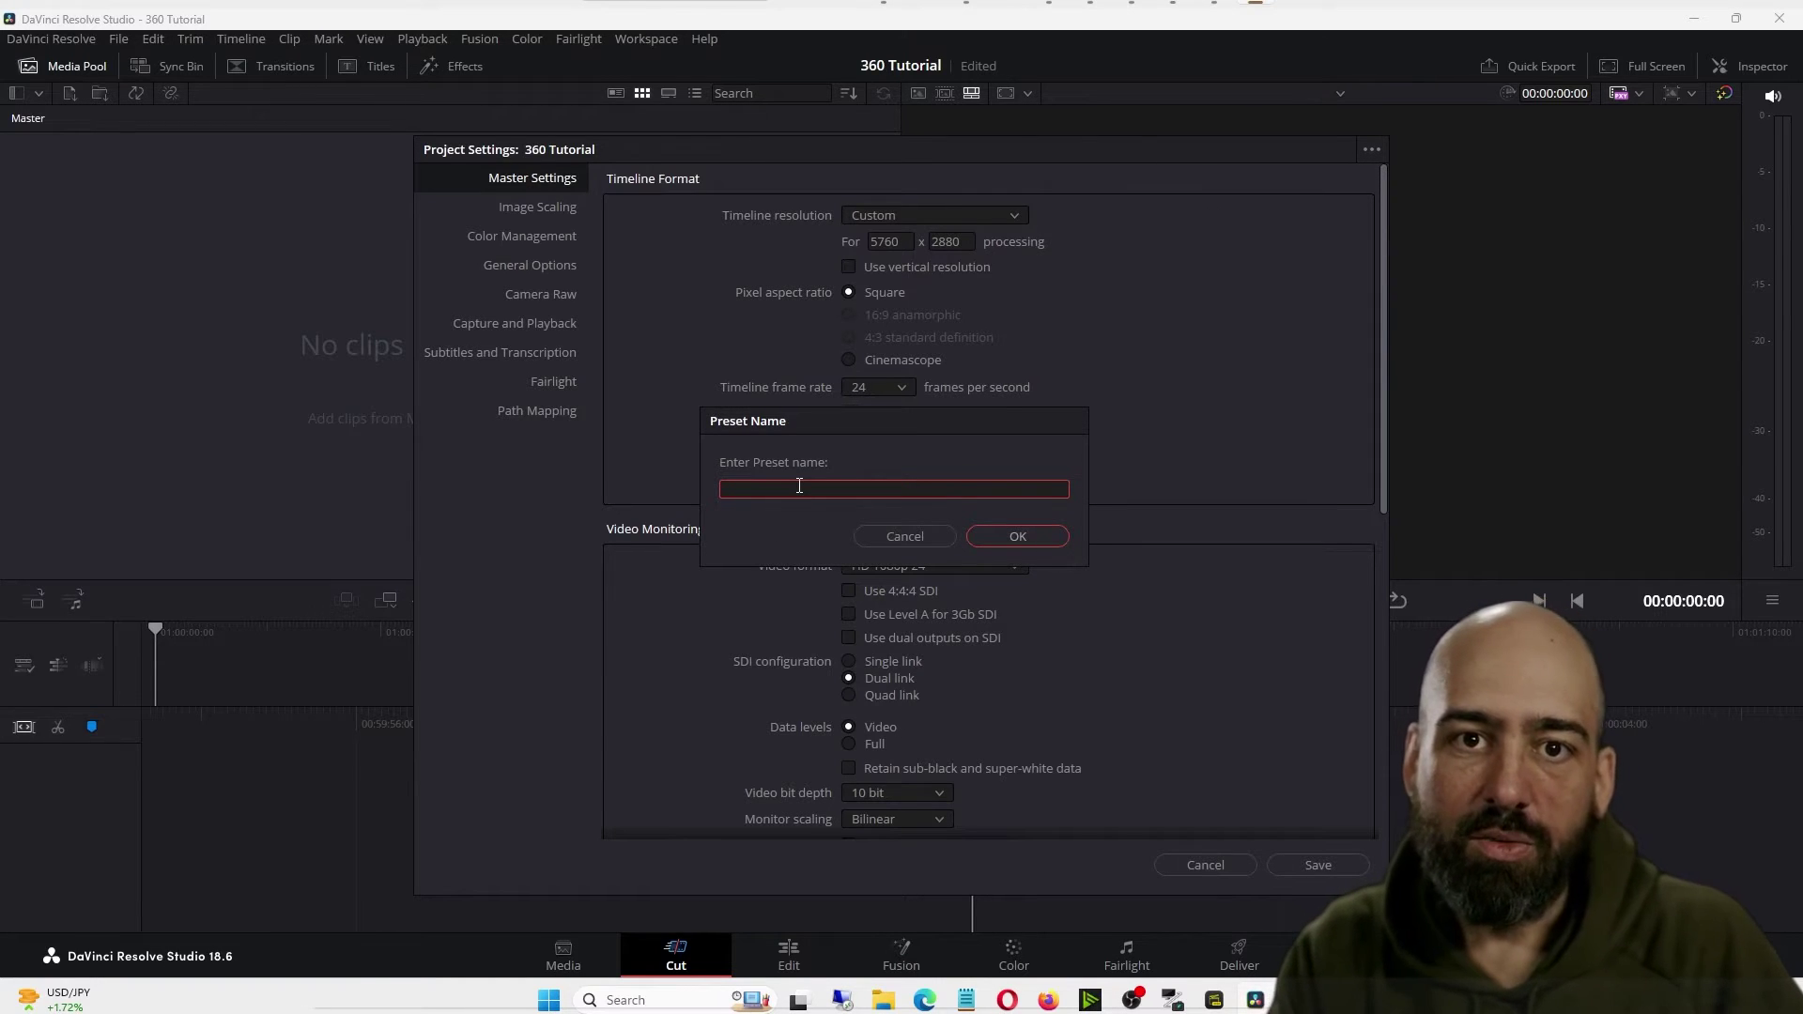
type("Insta 360 ")
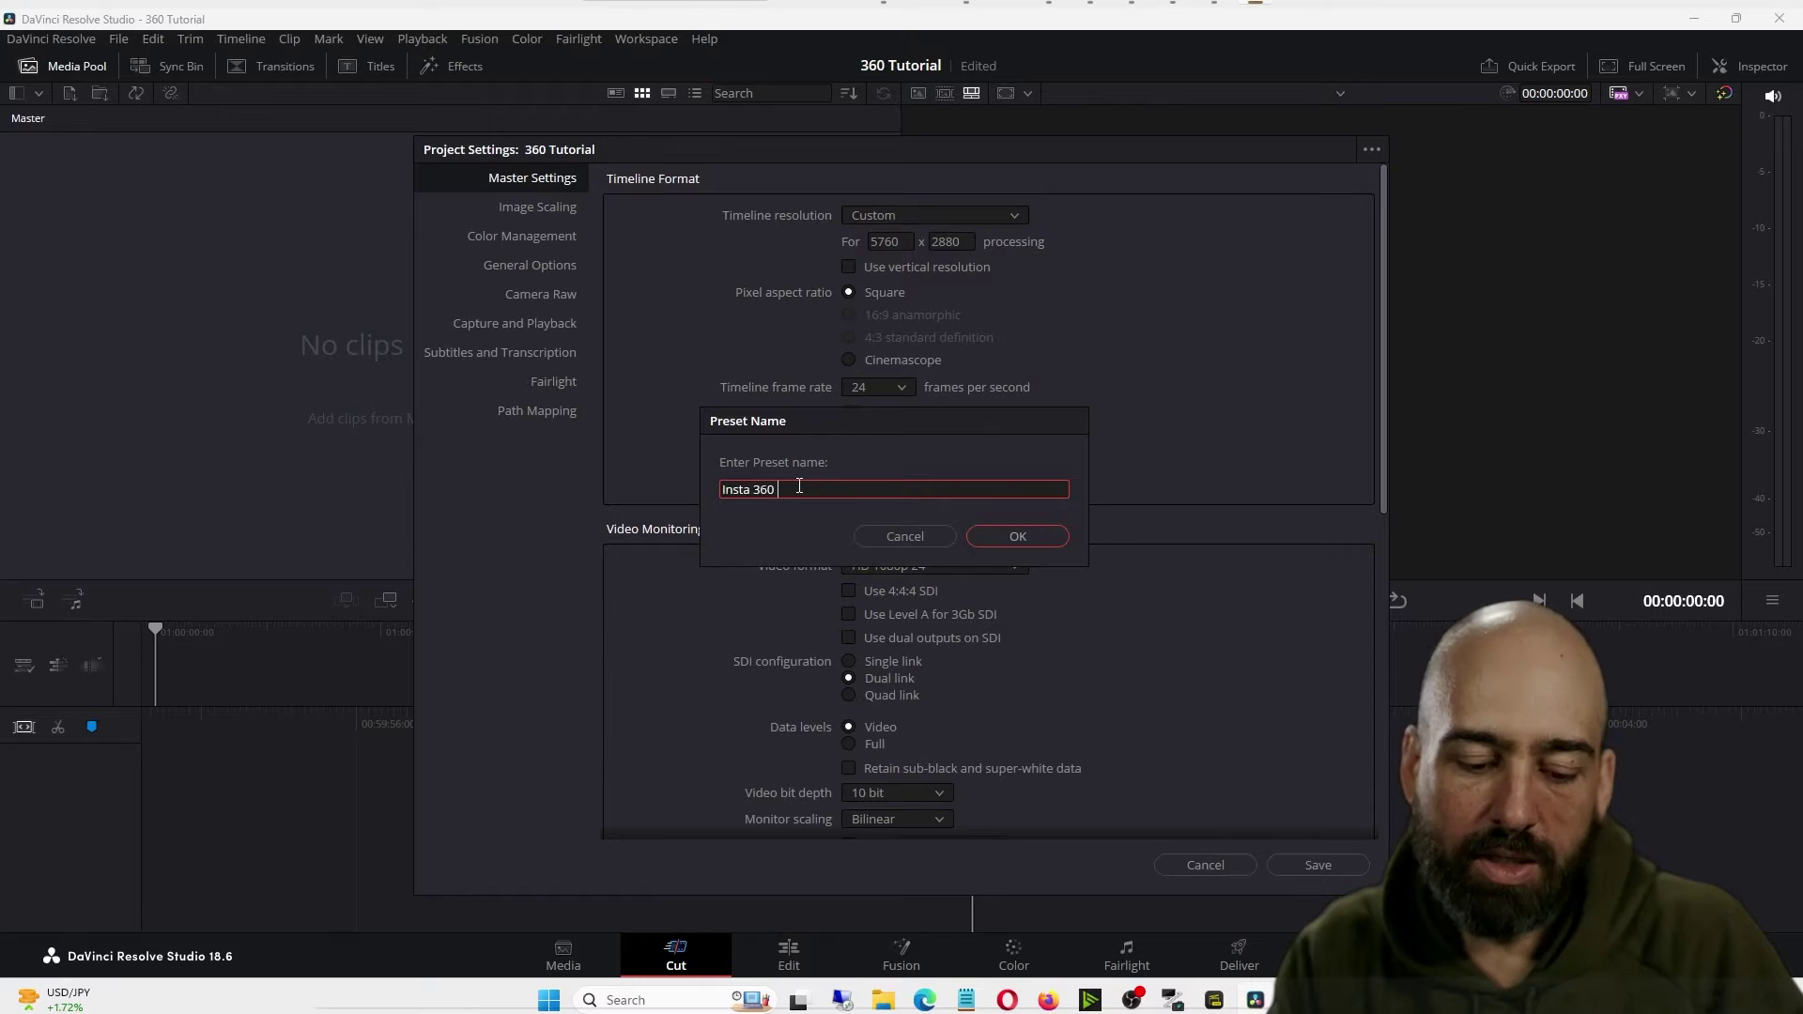
type("Tutorial Prese")
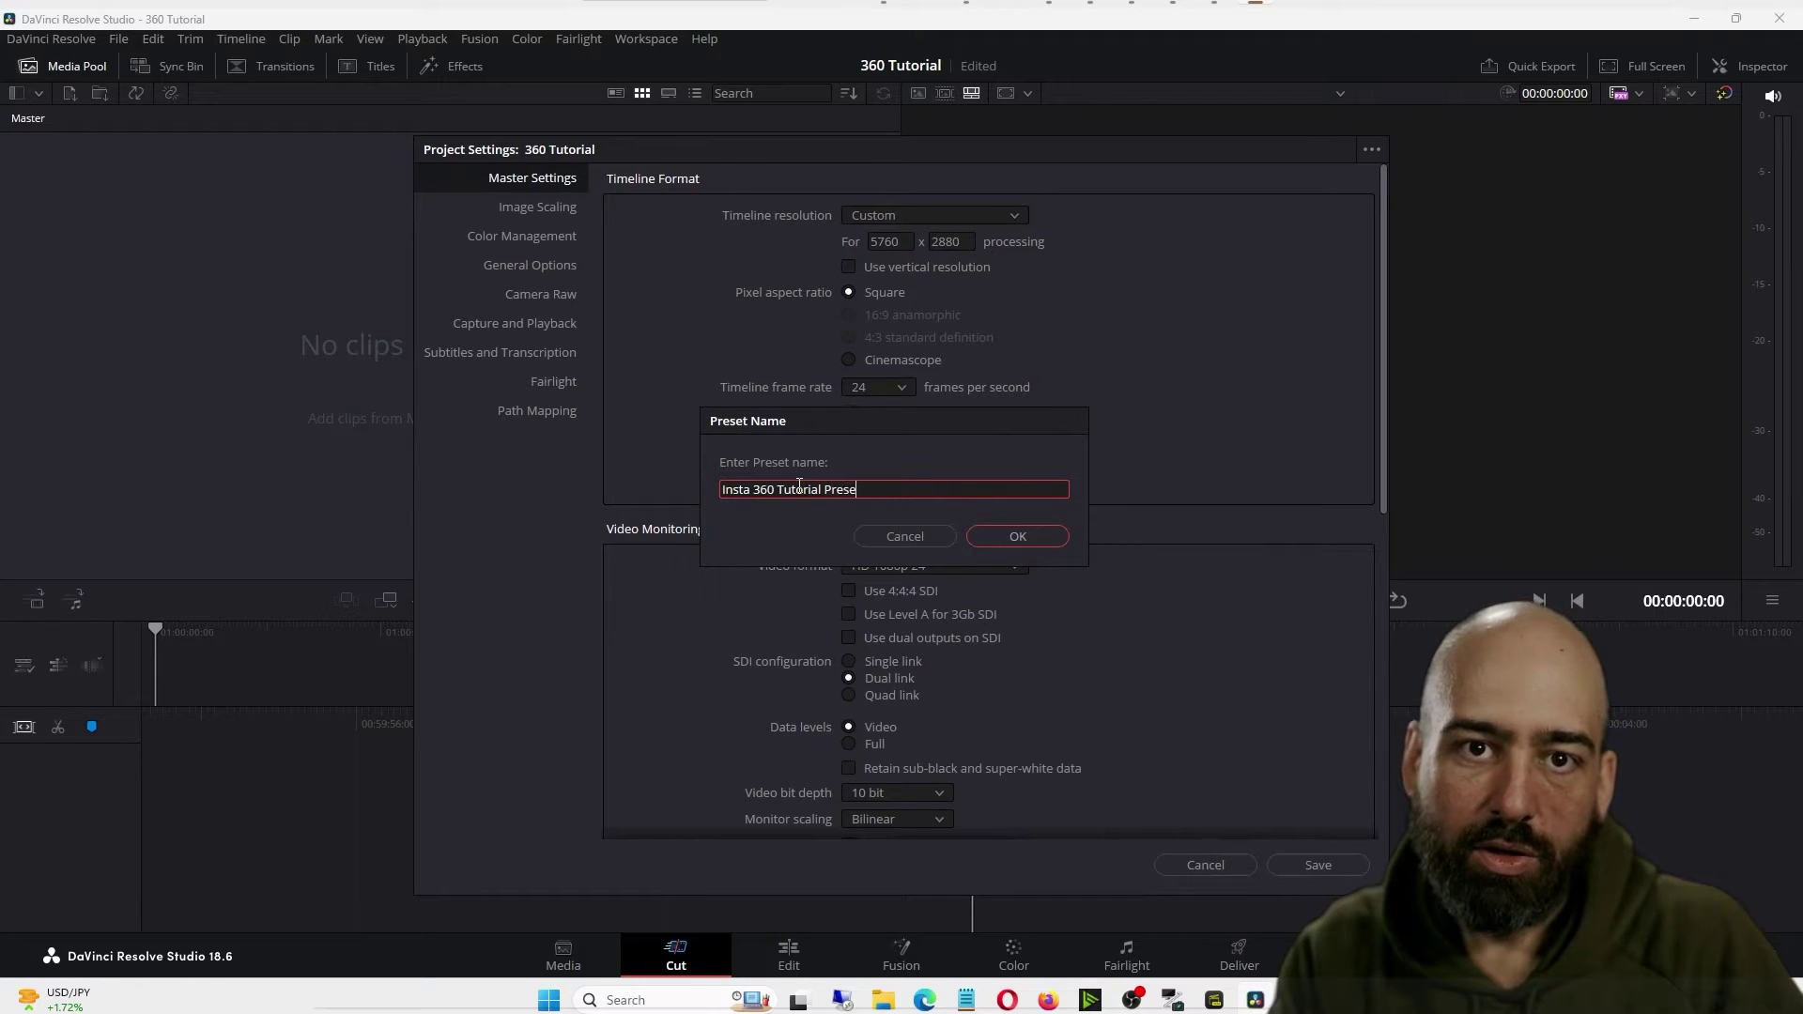
type("t")
left_click(1009, 538)
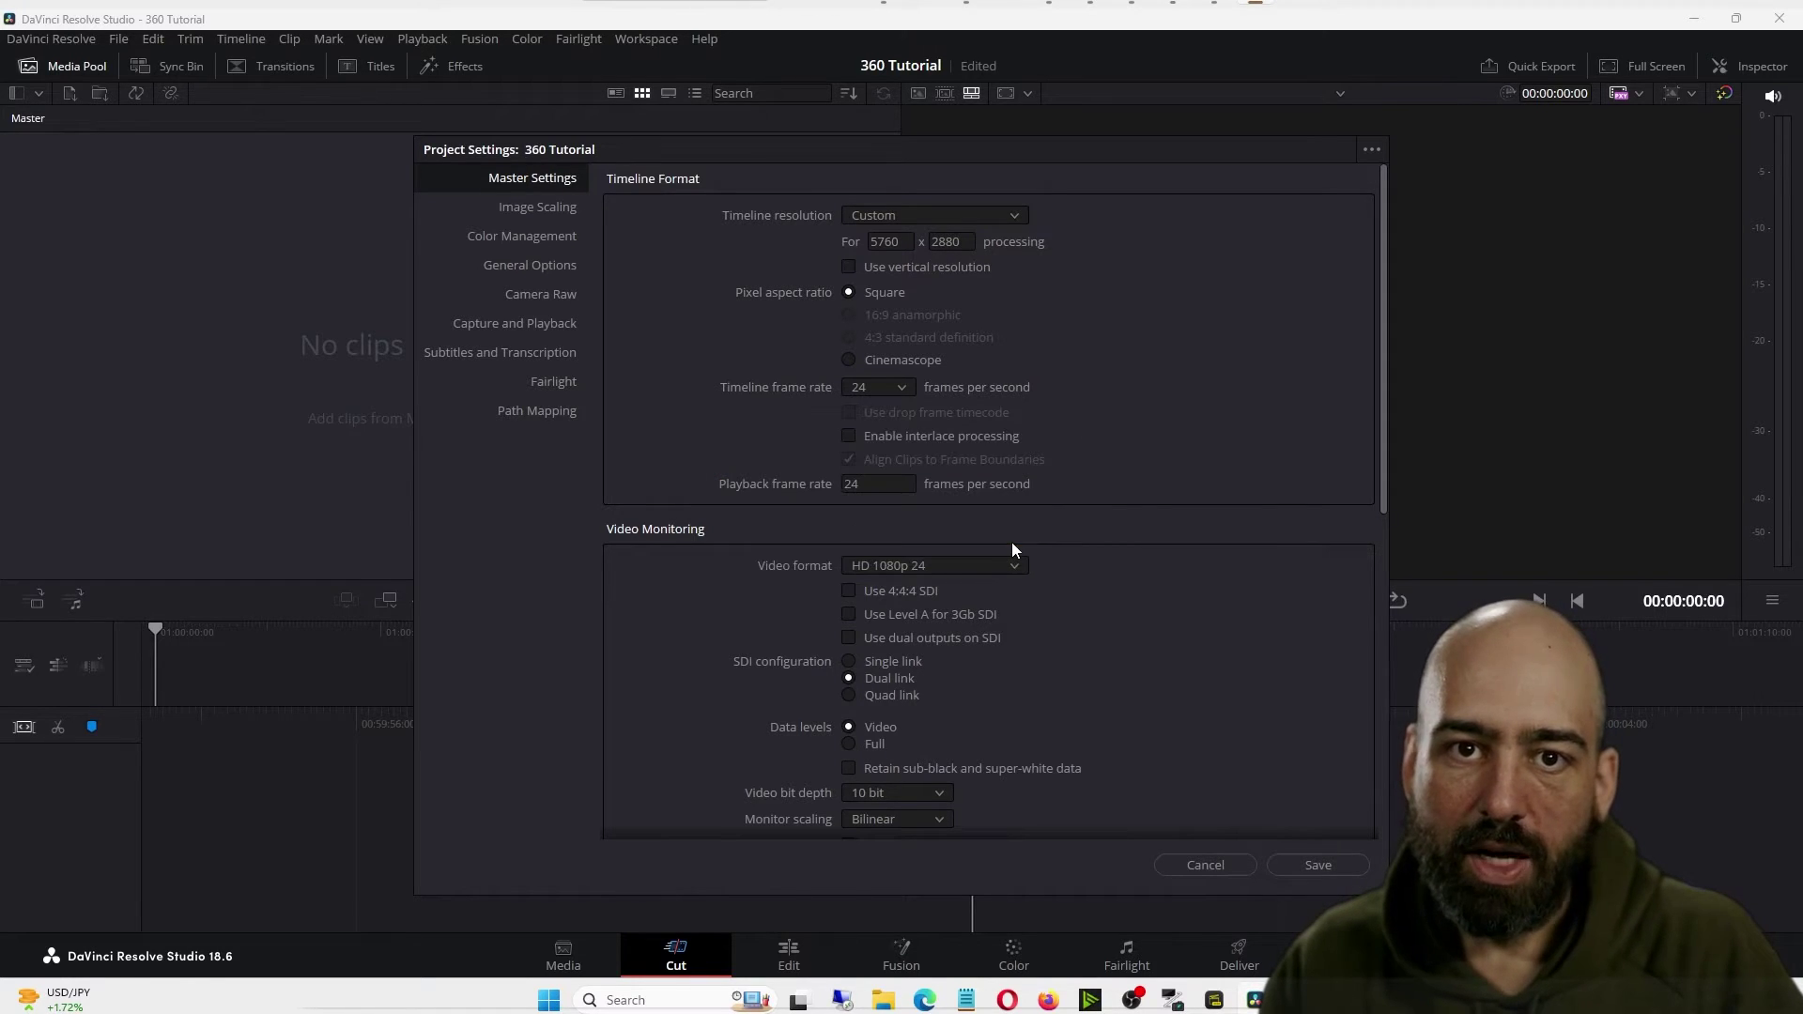
left_click(1319, 865)
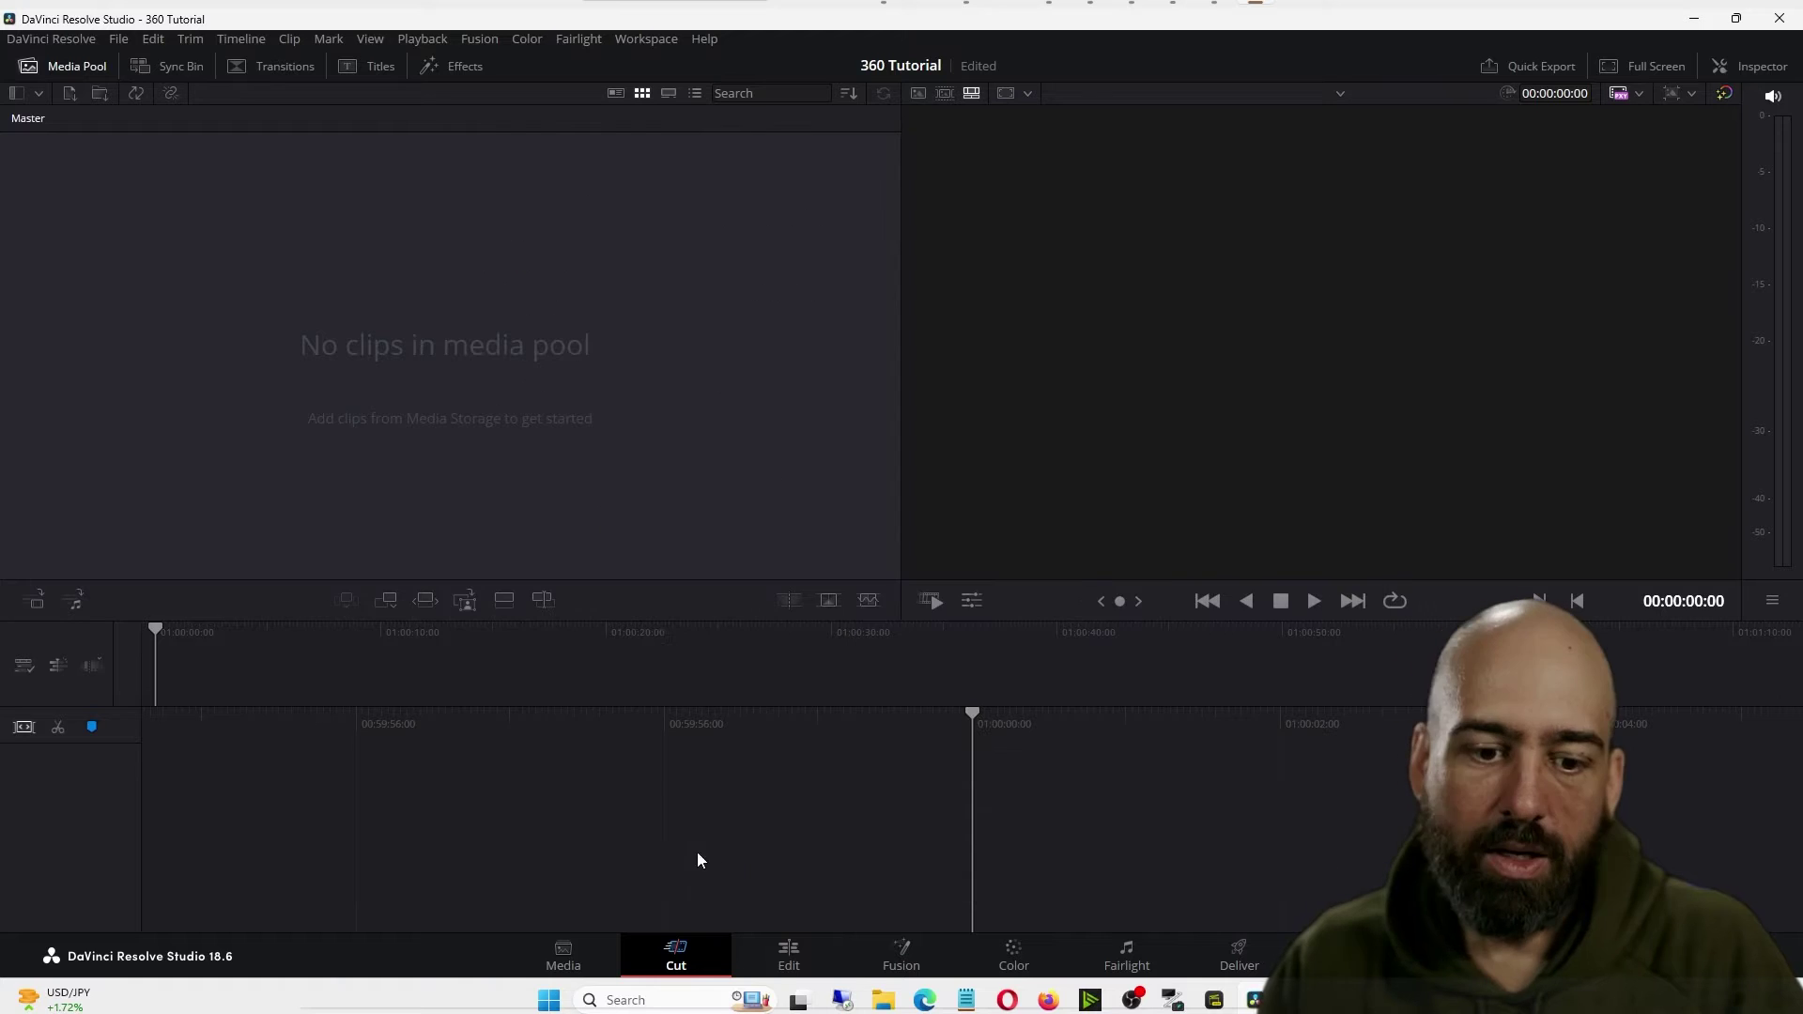
- Import VID_20240425_211152_00_008.mp4 into the Media Pool and change the project frame rate to match
left_click(775, 944)
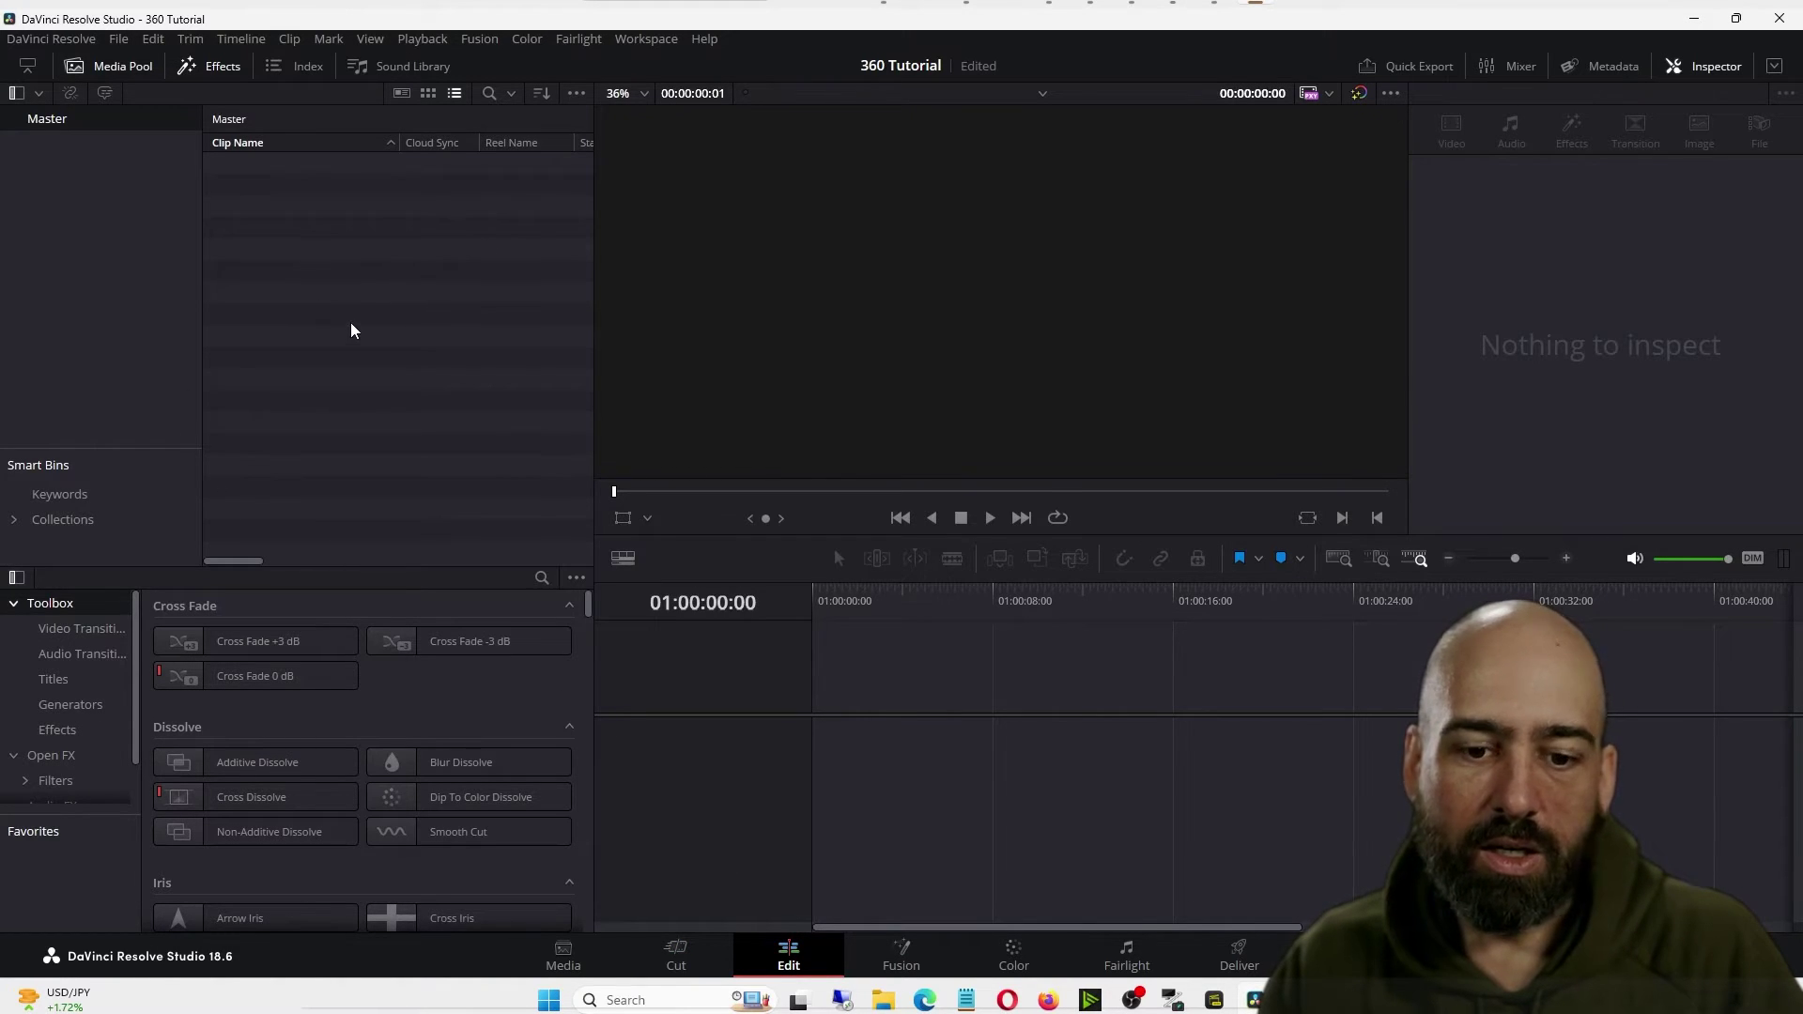
left_click(883, 1001)
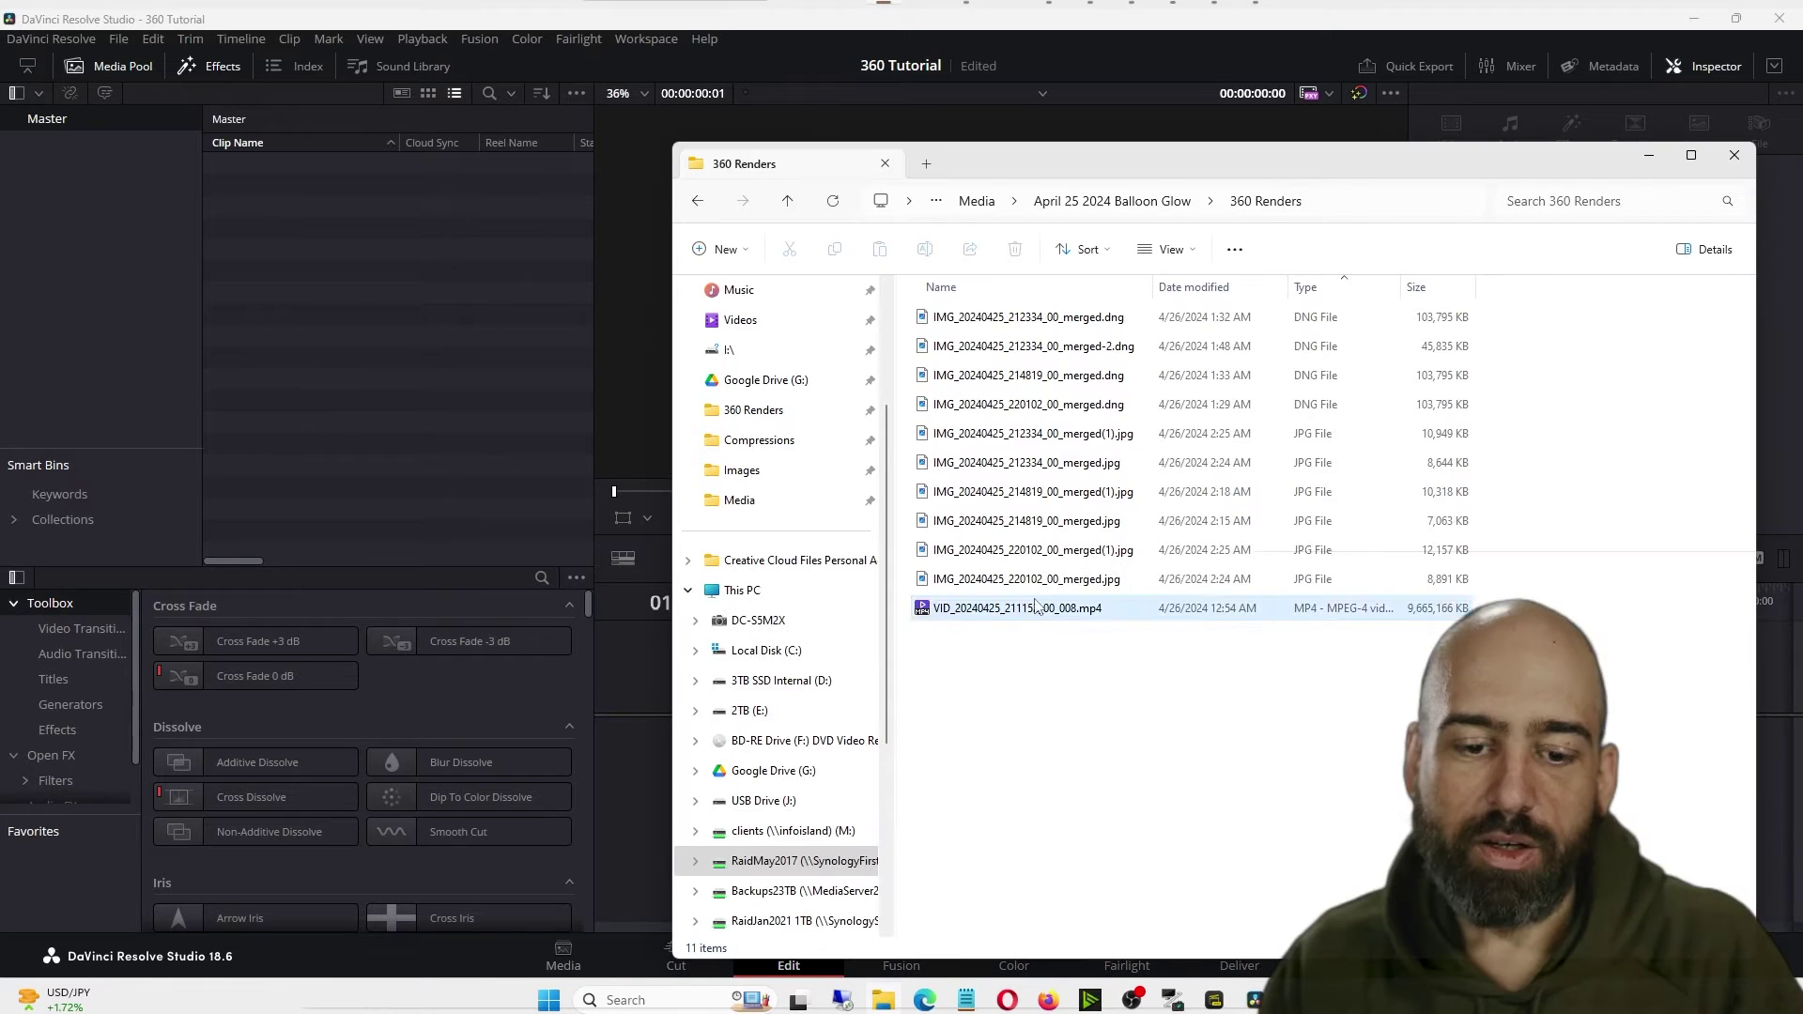
left_click(1024, 611)
left_click_drag(1026, 615, 343, 282)
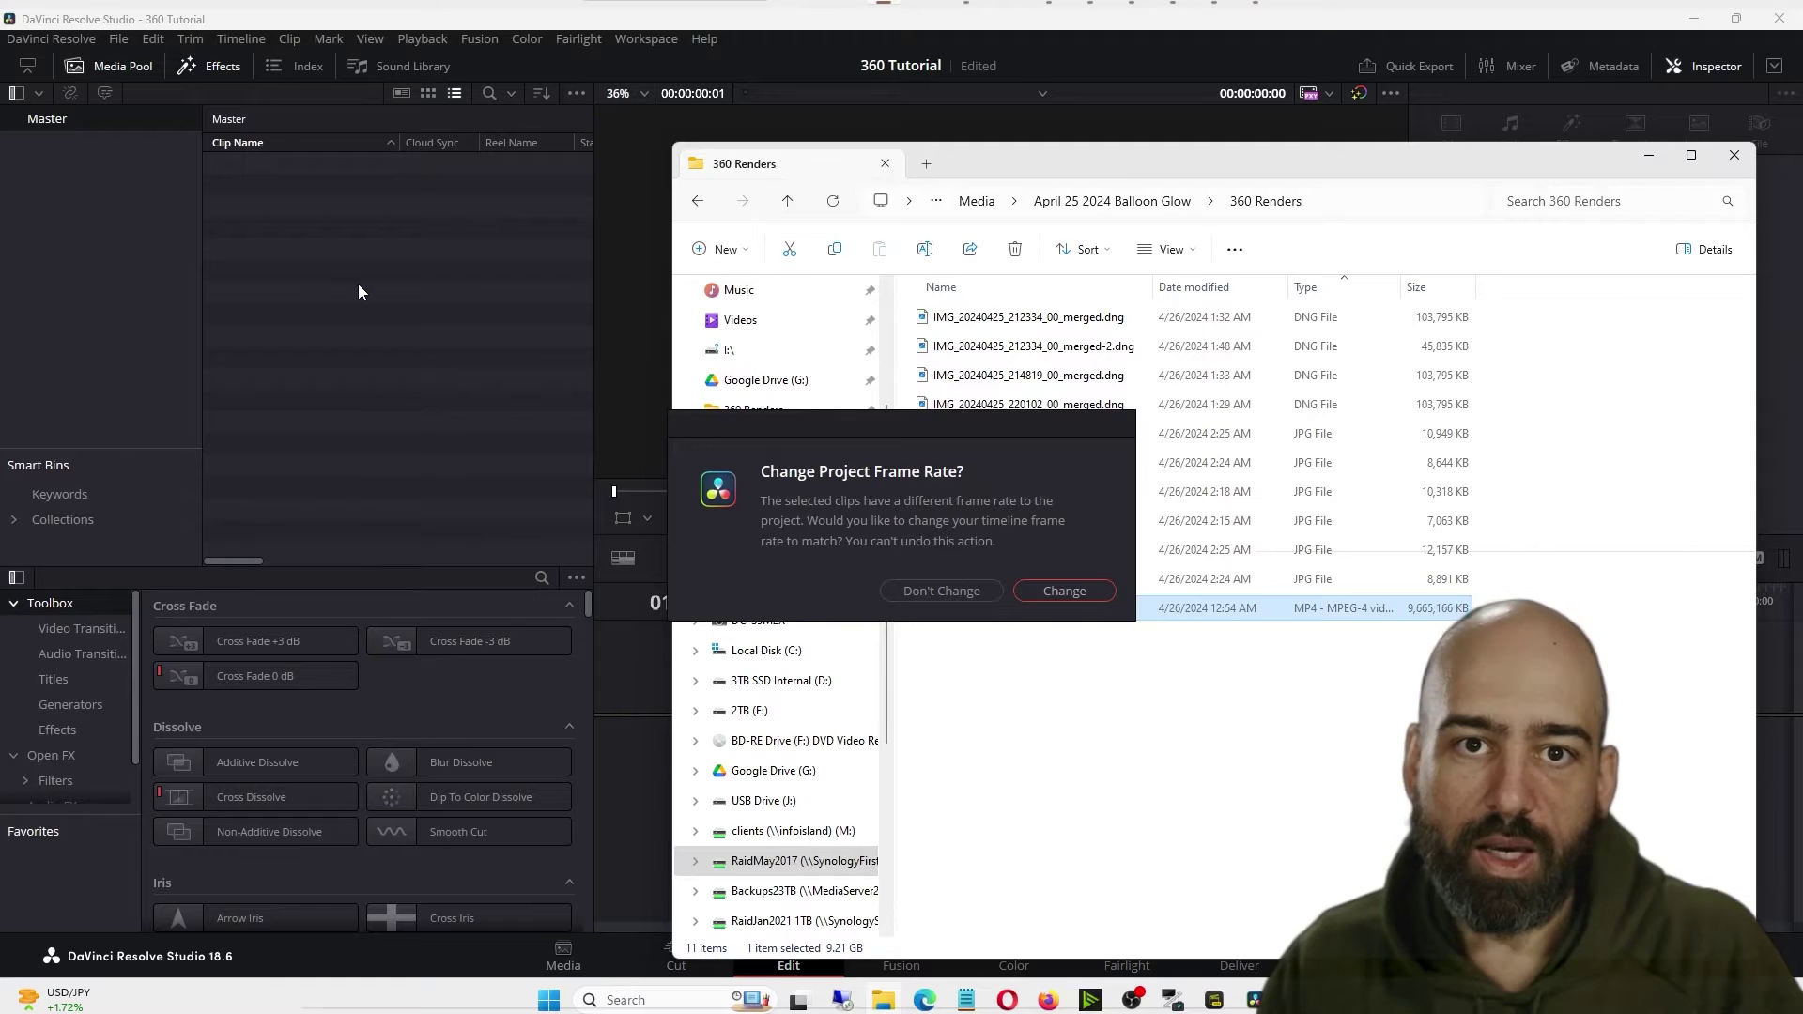
left_click(1052, 594)
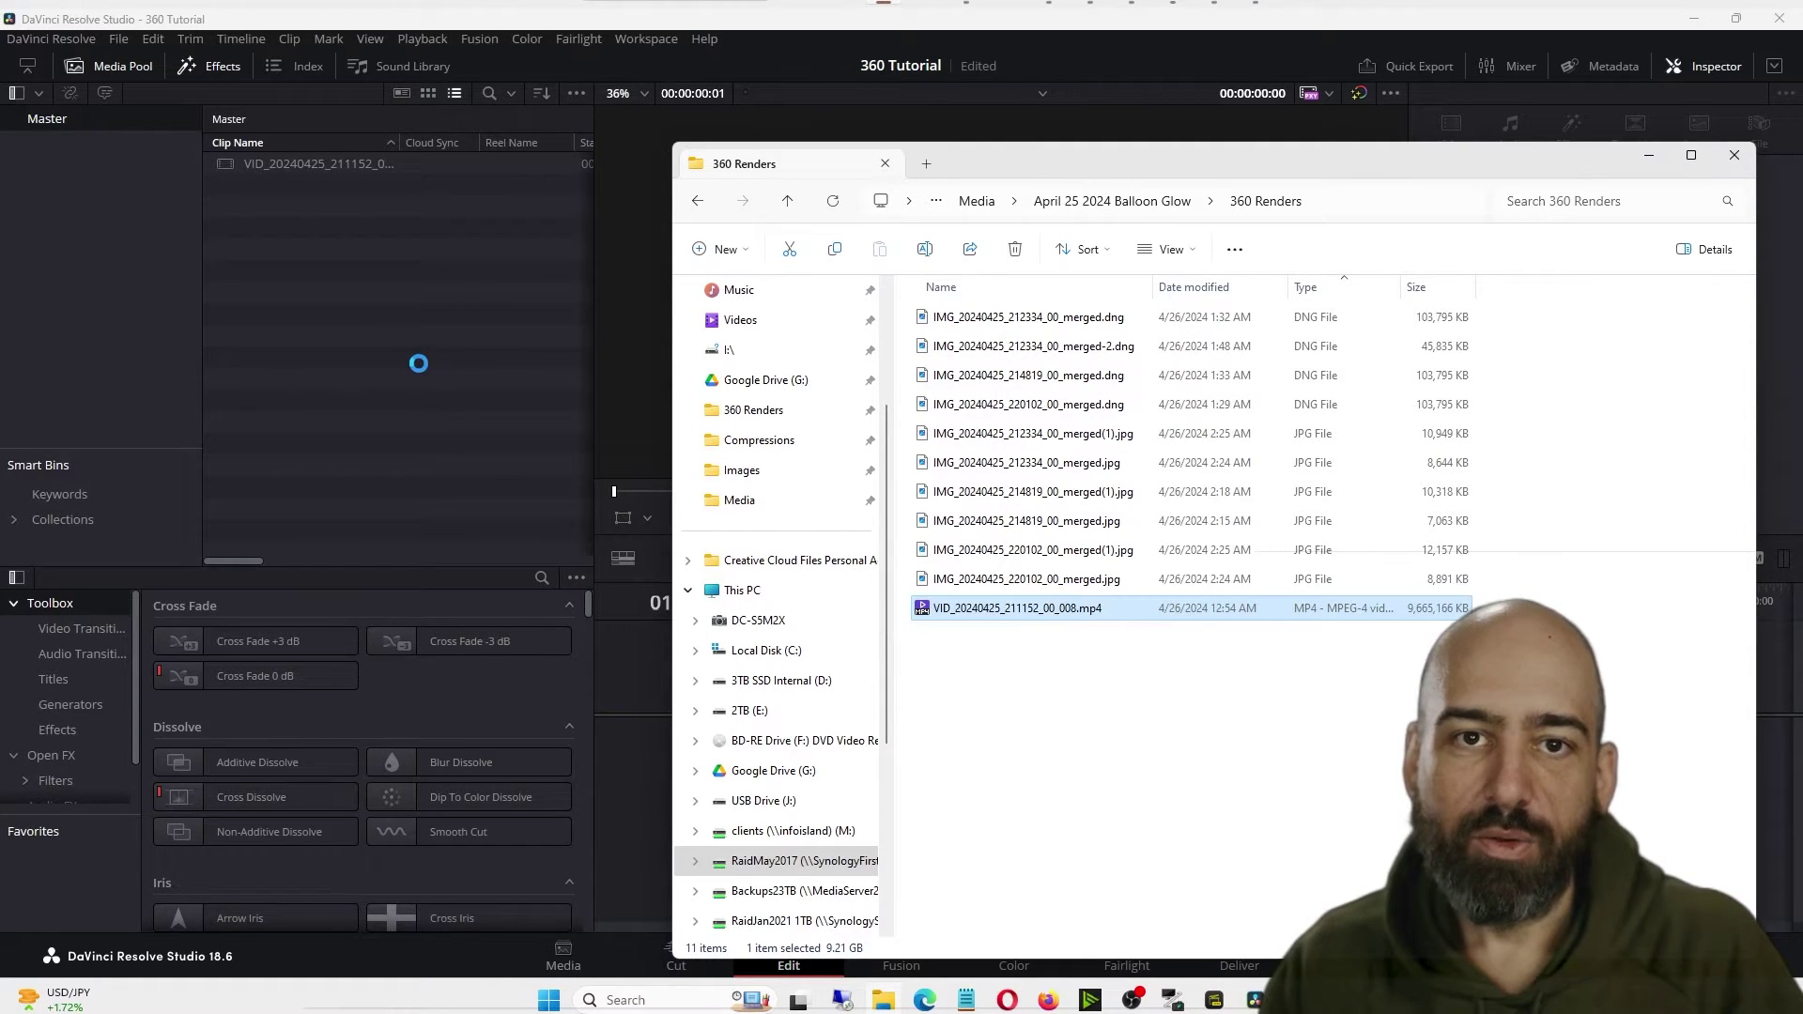
- Place the VID clip onto a new Timeline 1
left_click(417, 363)
double_click(245, 167)
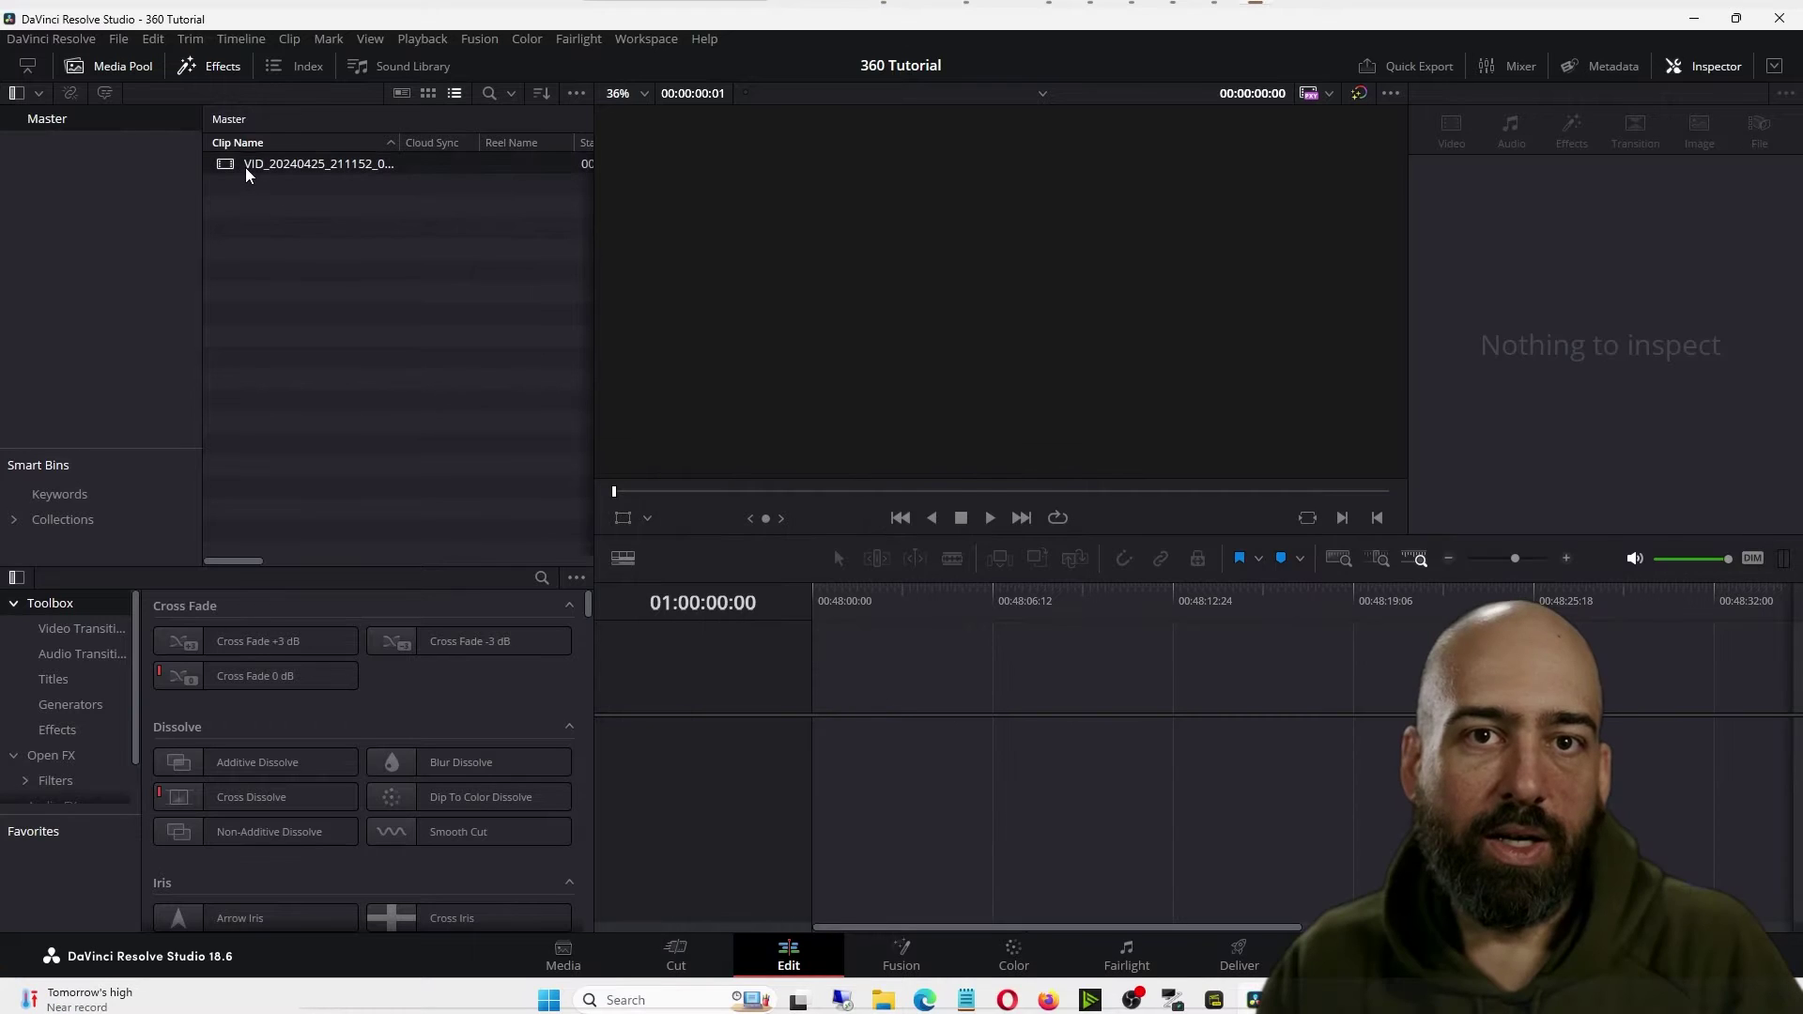
left_click_drag(834, 549, 813, 736)
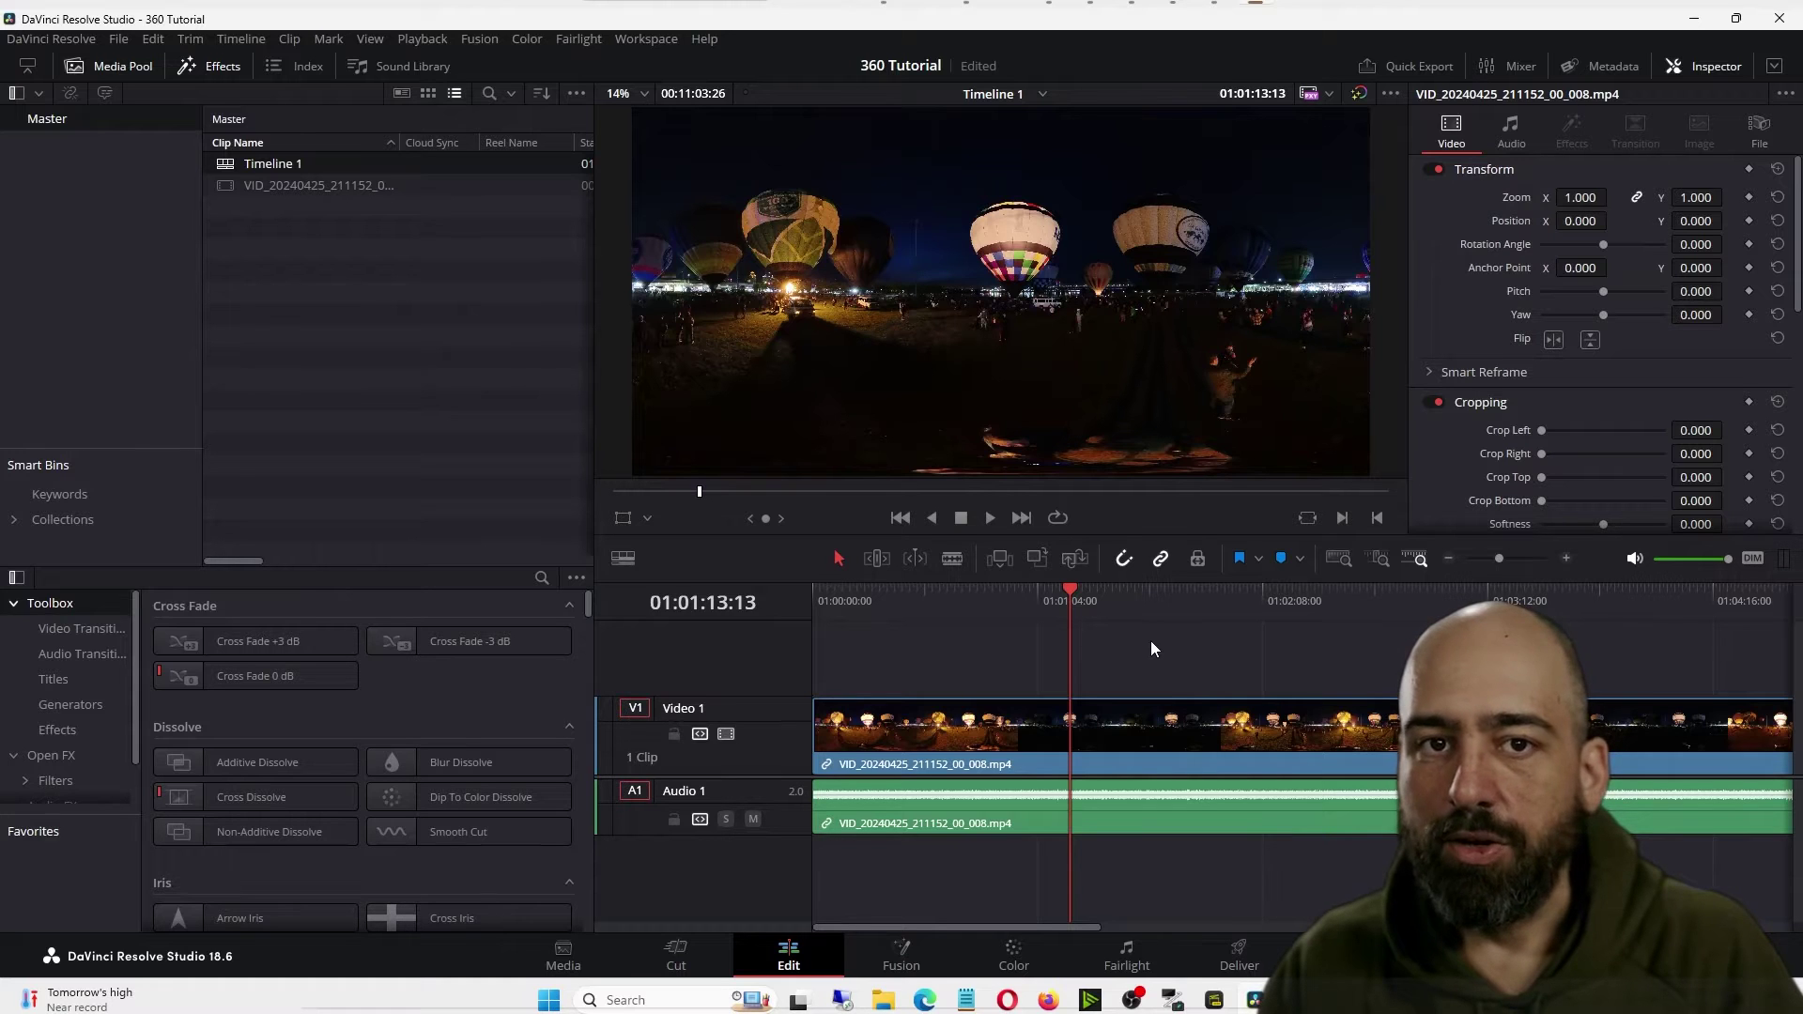
- Grade the balloon clip with Shadows 100, Saturation 67.80 and Mid/Detail 100
left_click(1014, 952)
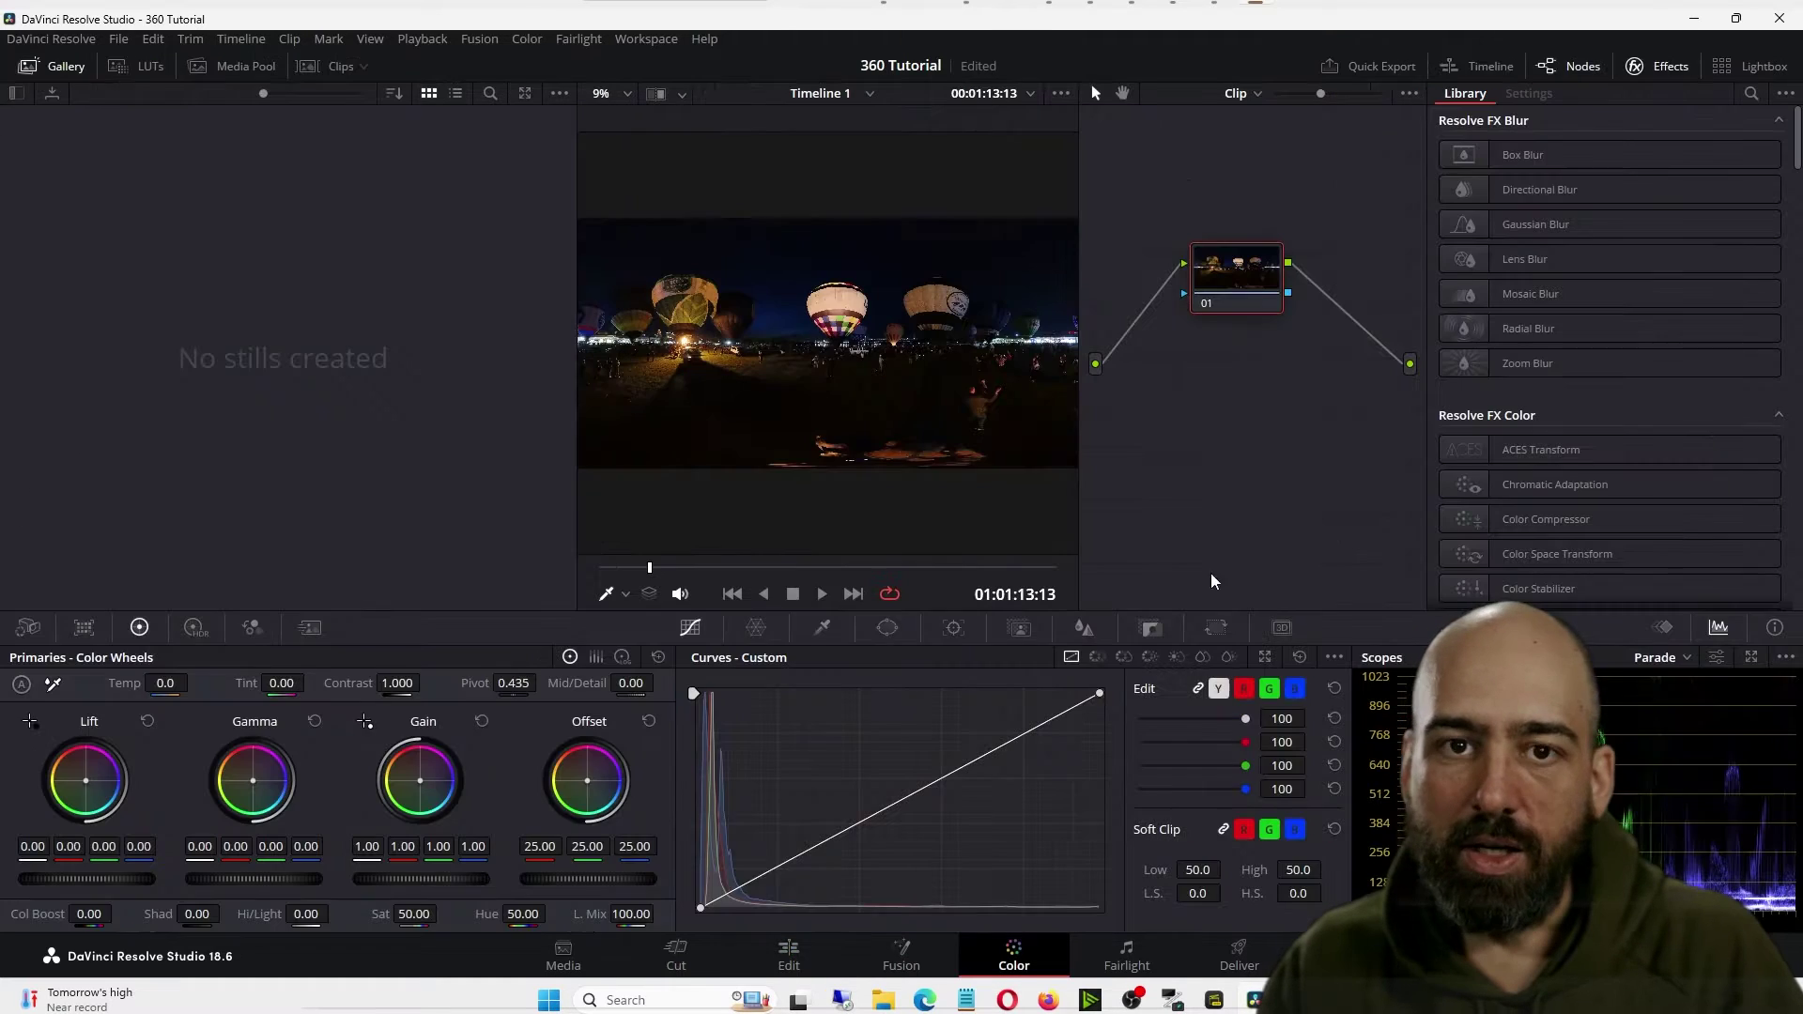
left_click_drag(147, 913, 226, 914)
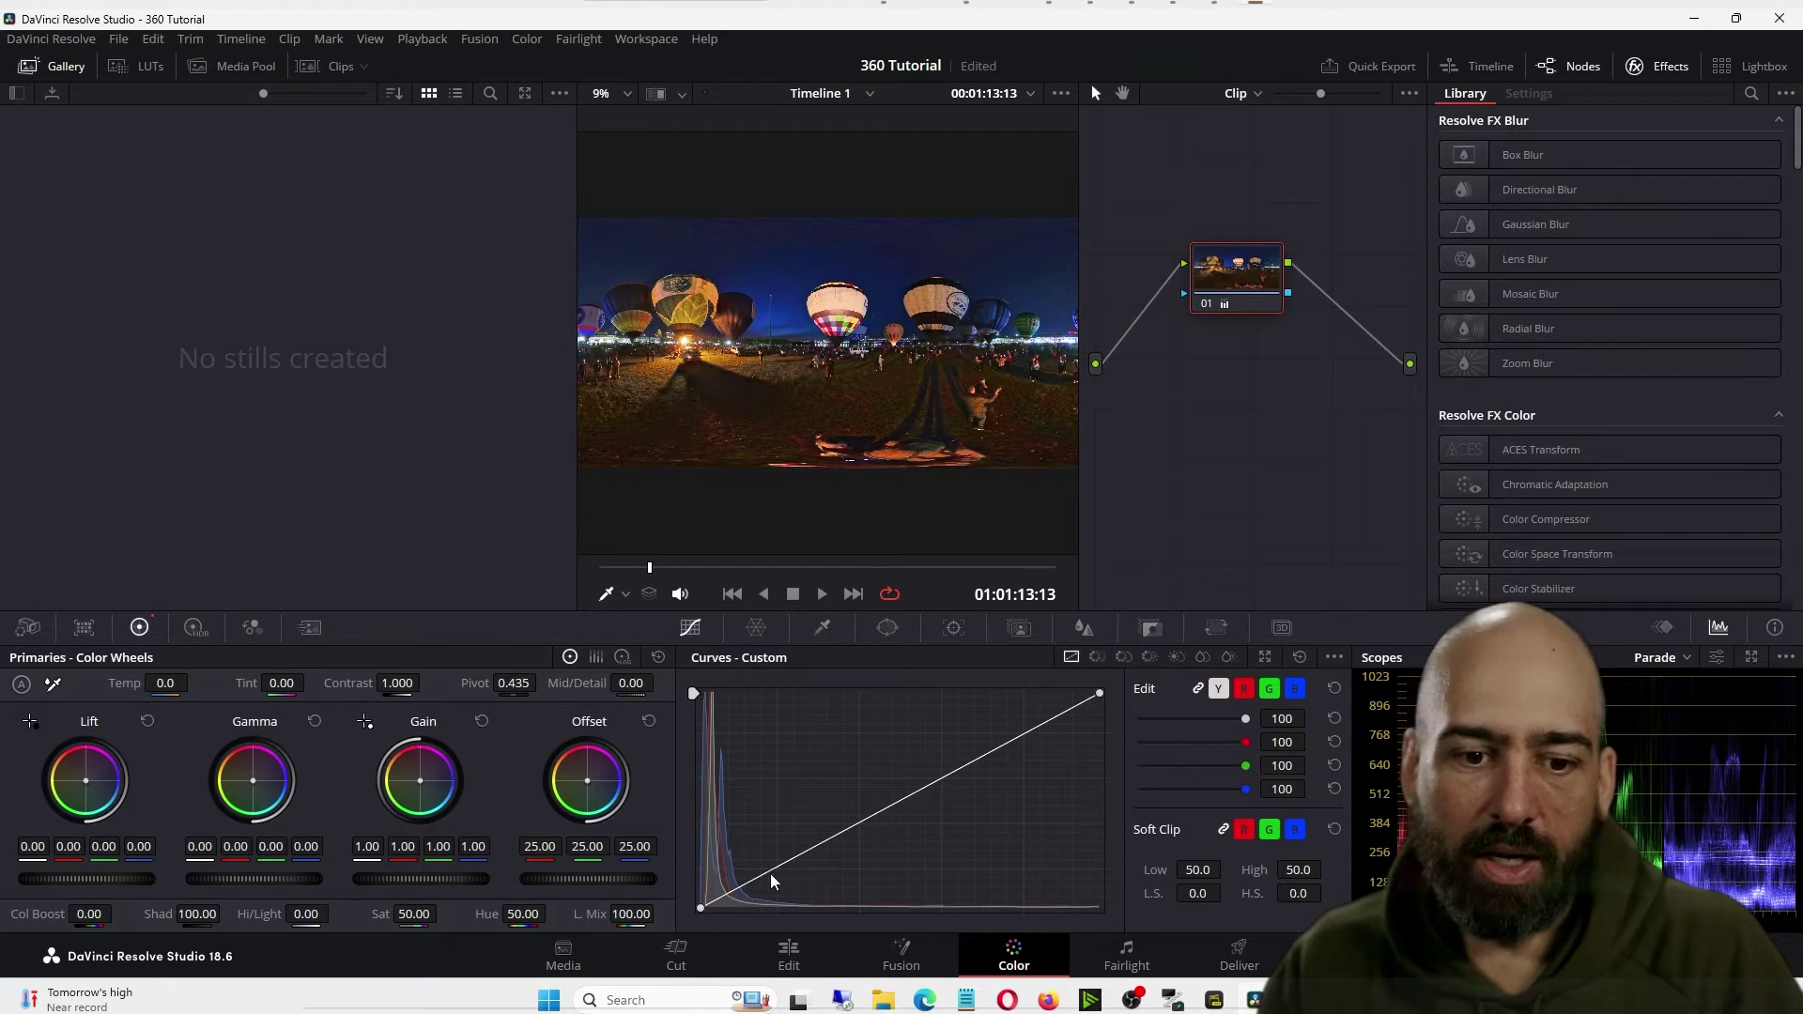
left_click_drag(413, 914, 442, 914)
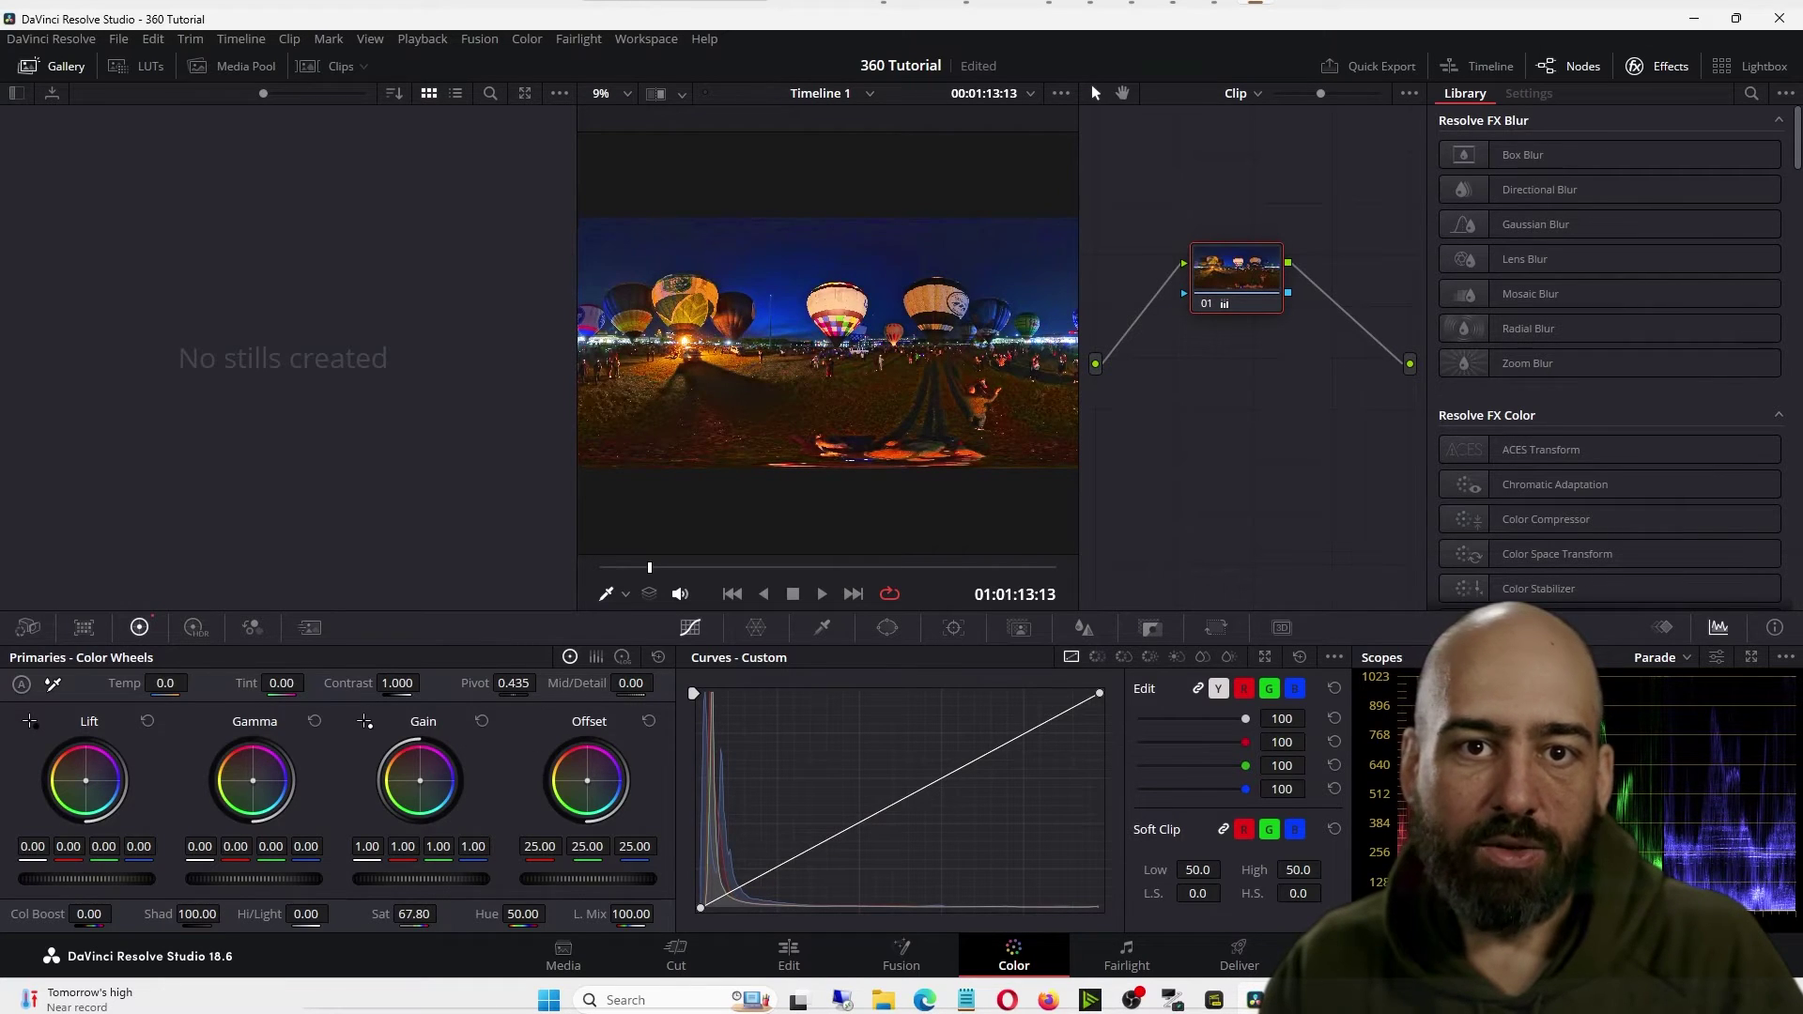
left_click_drag(630, 682, 660, 681)
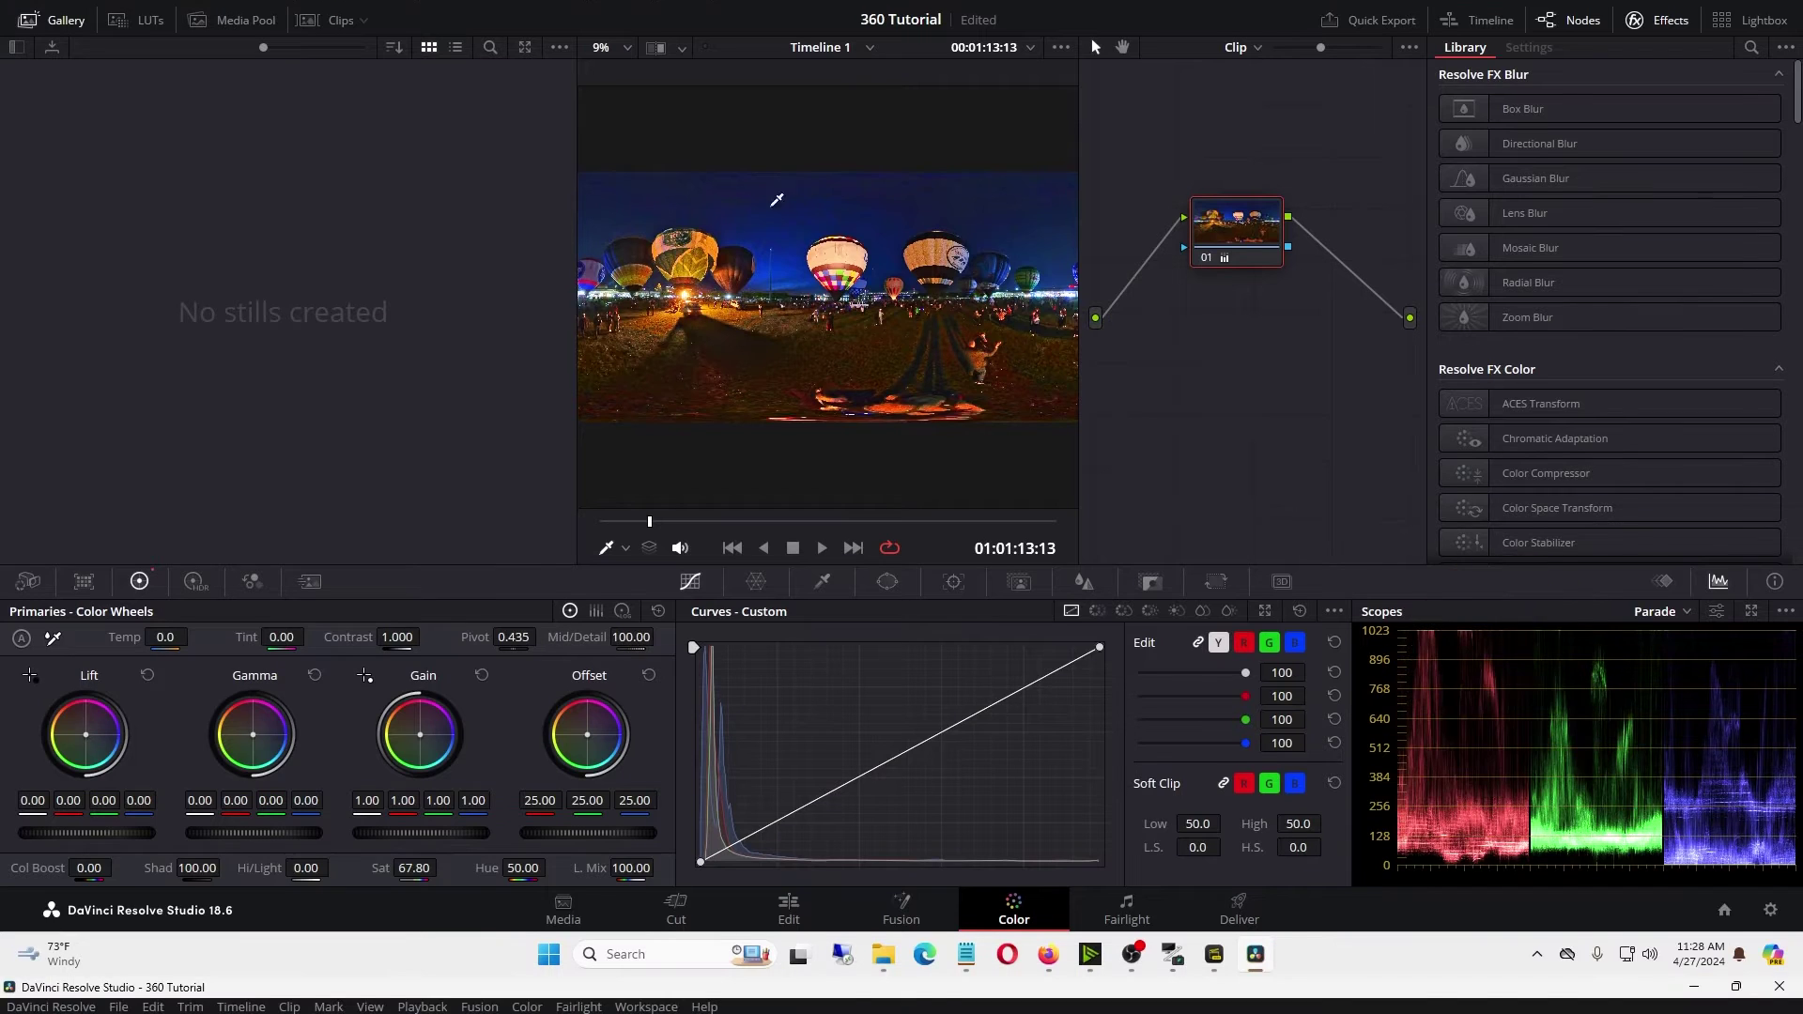
left_click(1236, 909)
- Set the render format to MP4 with the H.265 codec
left_click(299, 376)
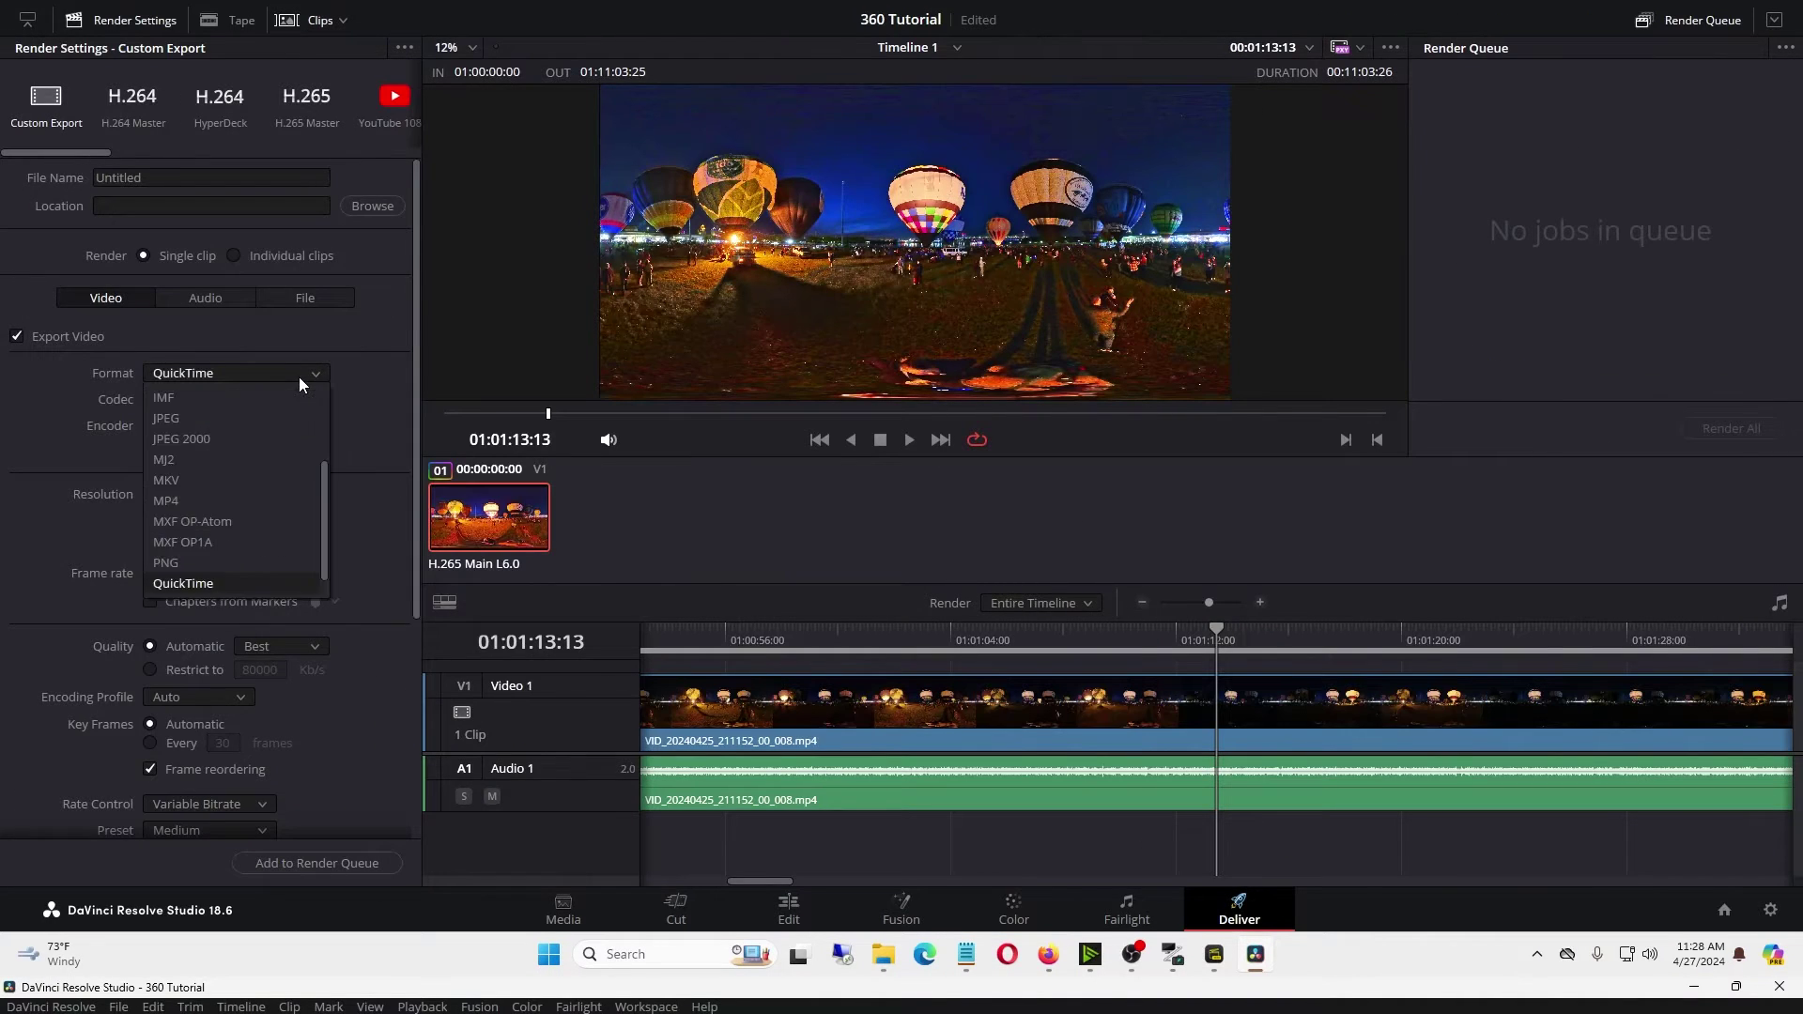
left_click(216, 500)
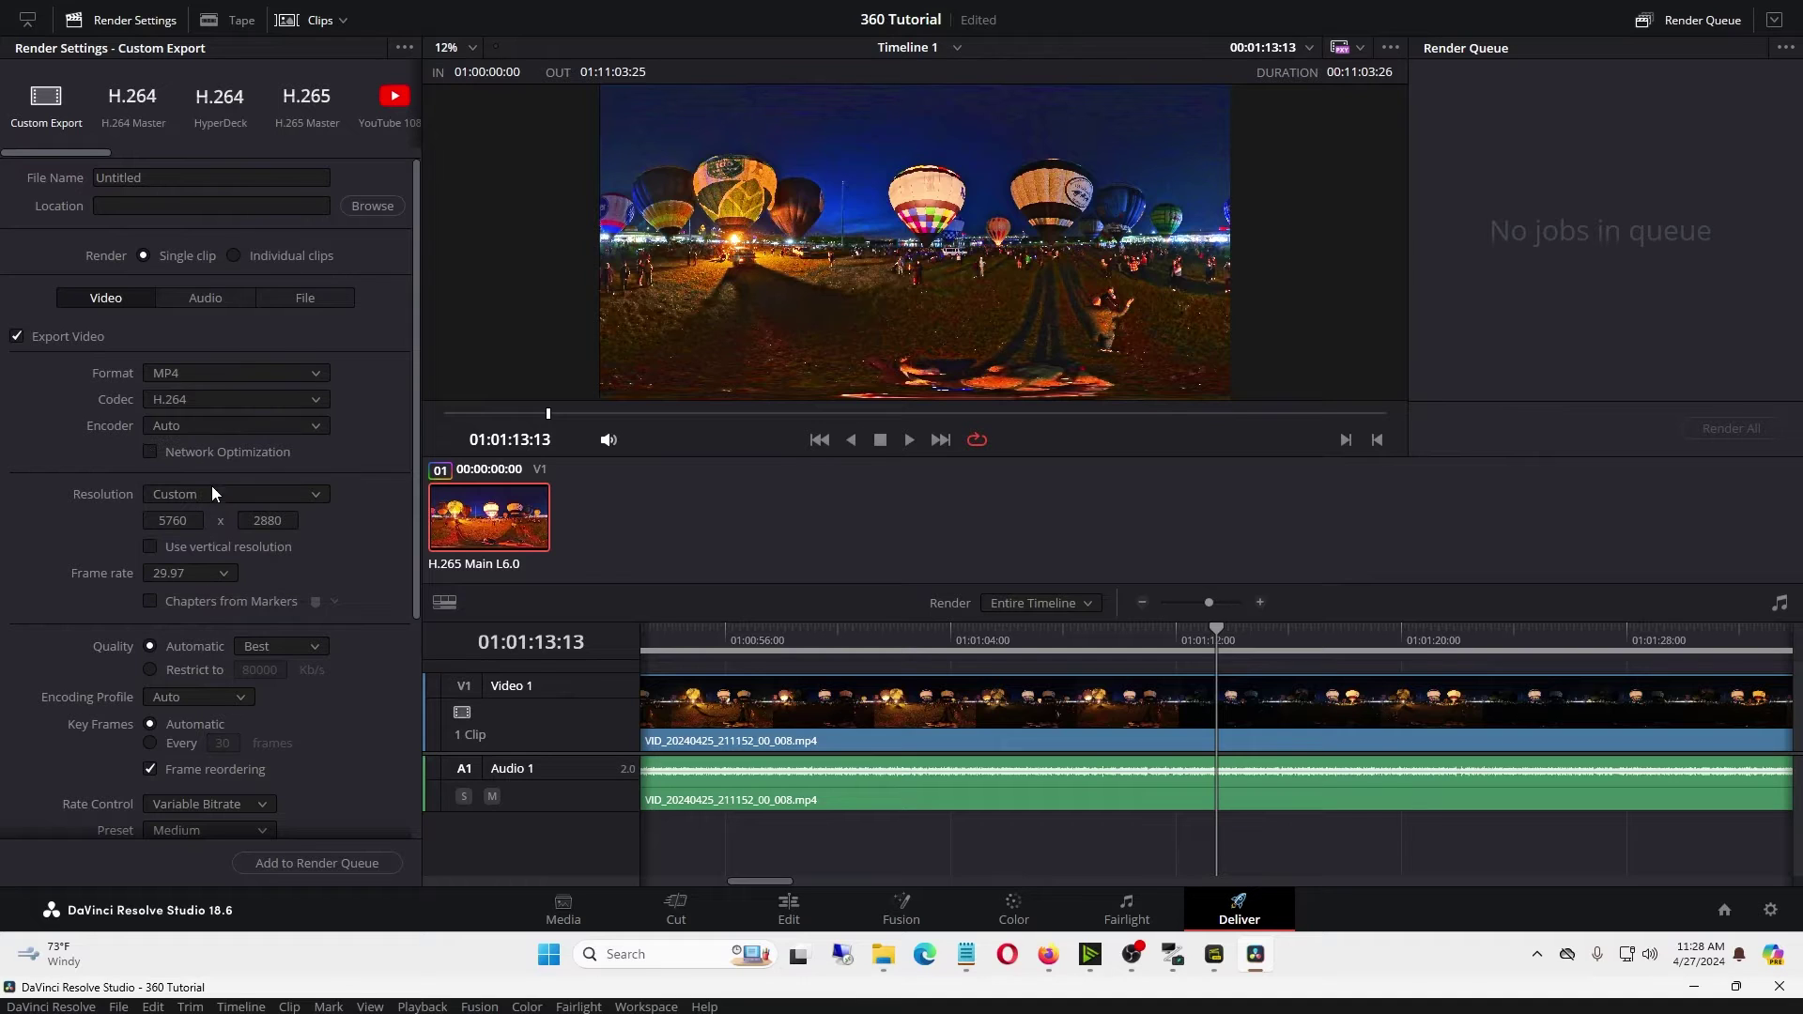
left_click(195, 400)
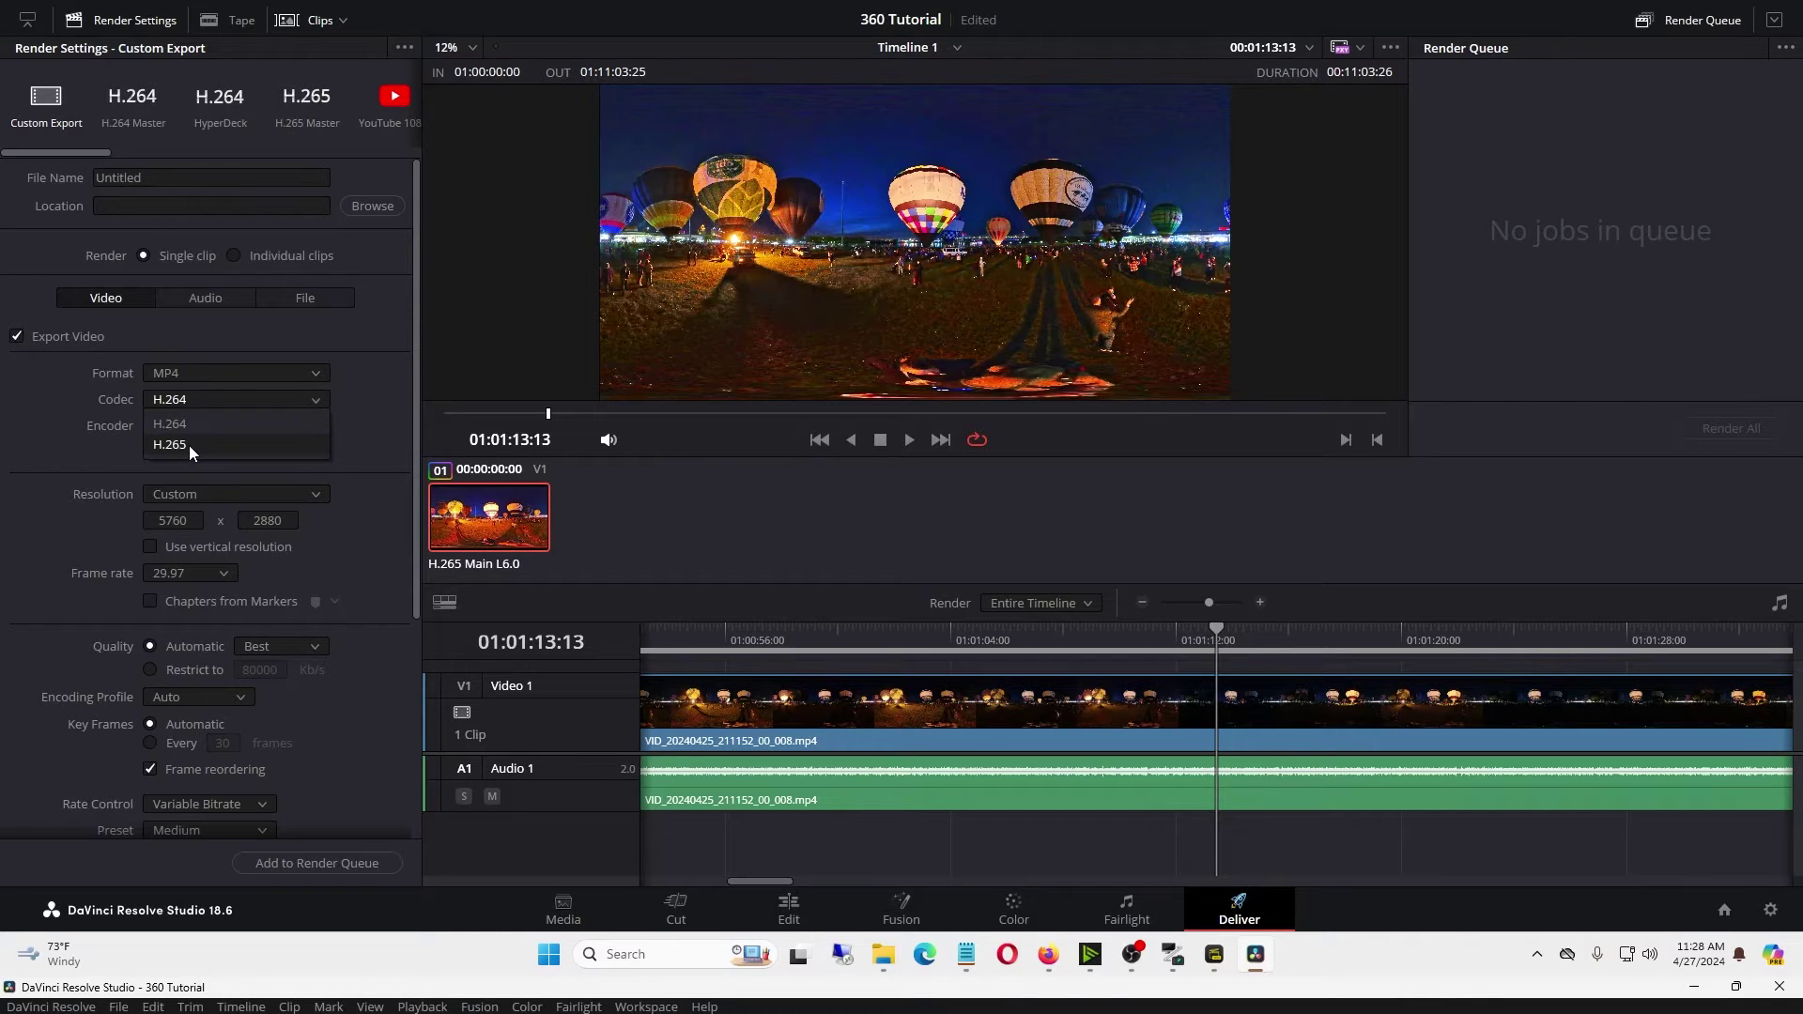
left_click(189, 445)
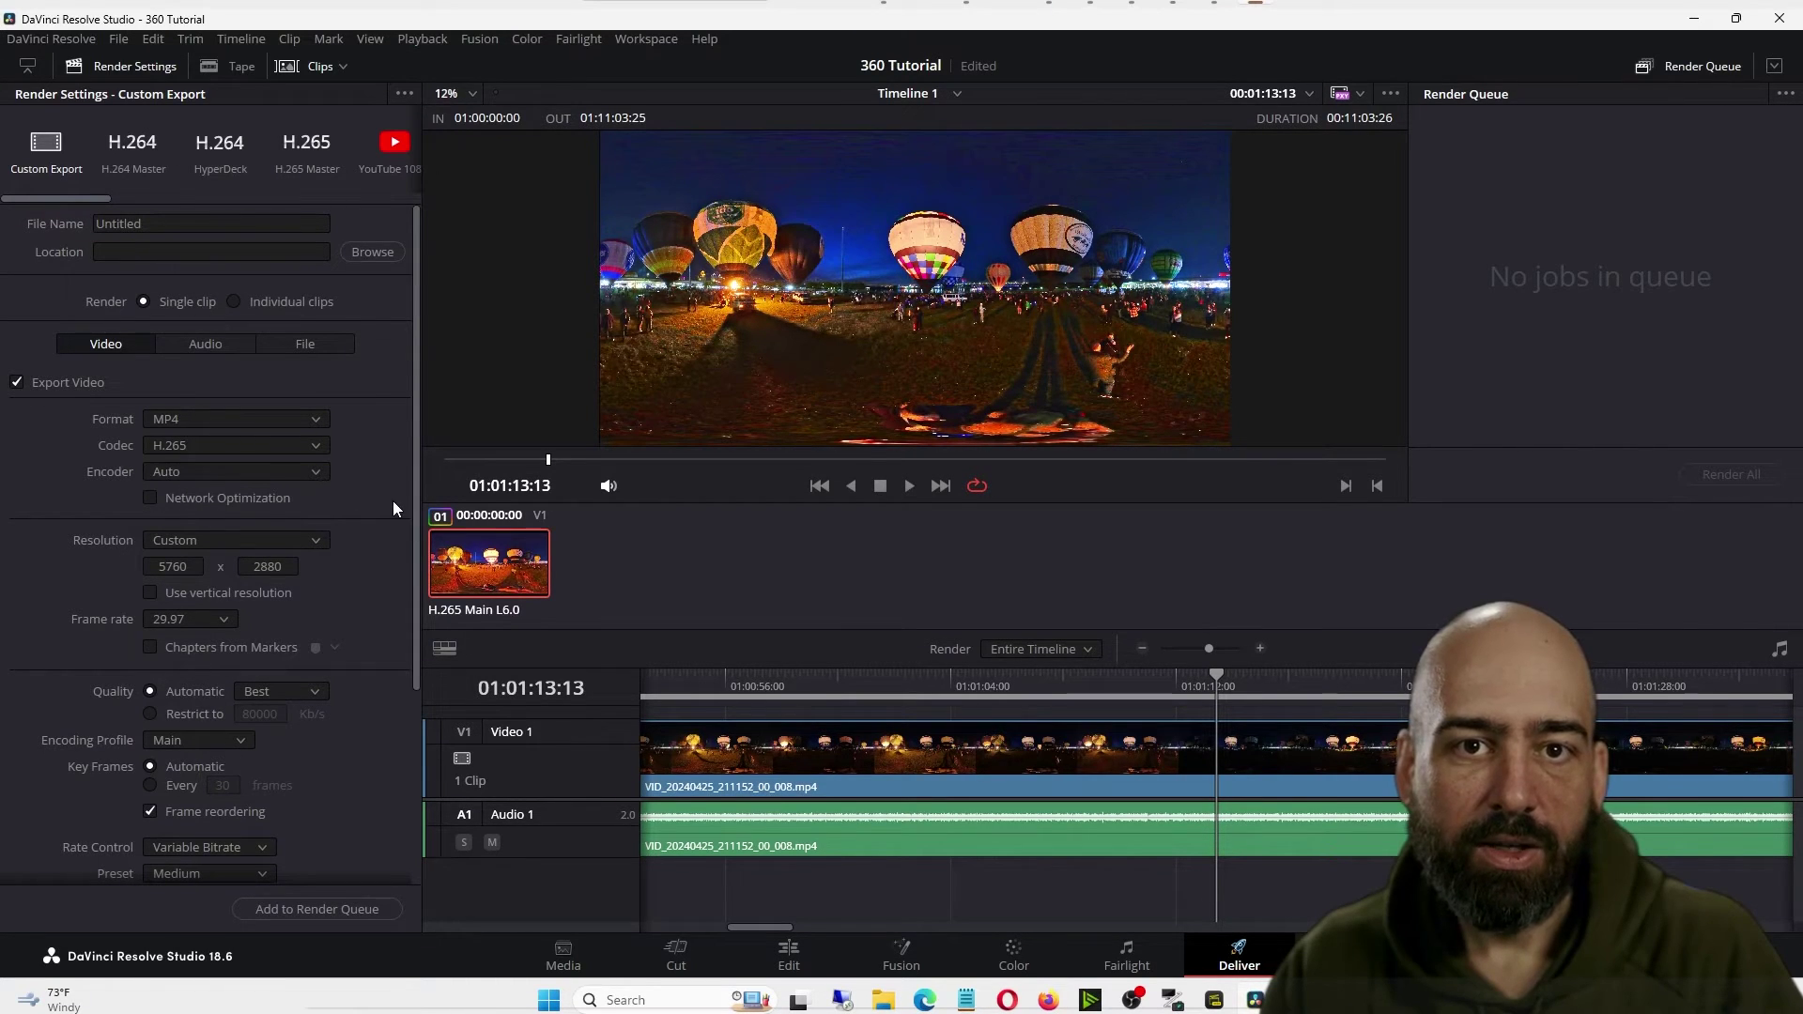
- Confirm the 5760 x 2880 output resolution and select the Untitled file name
left_click(157, 567)
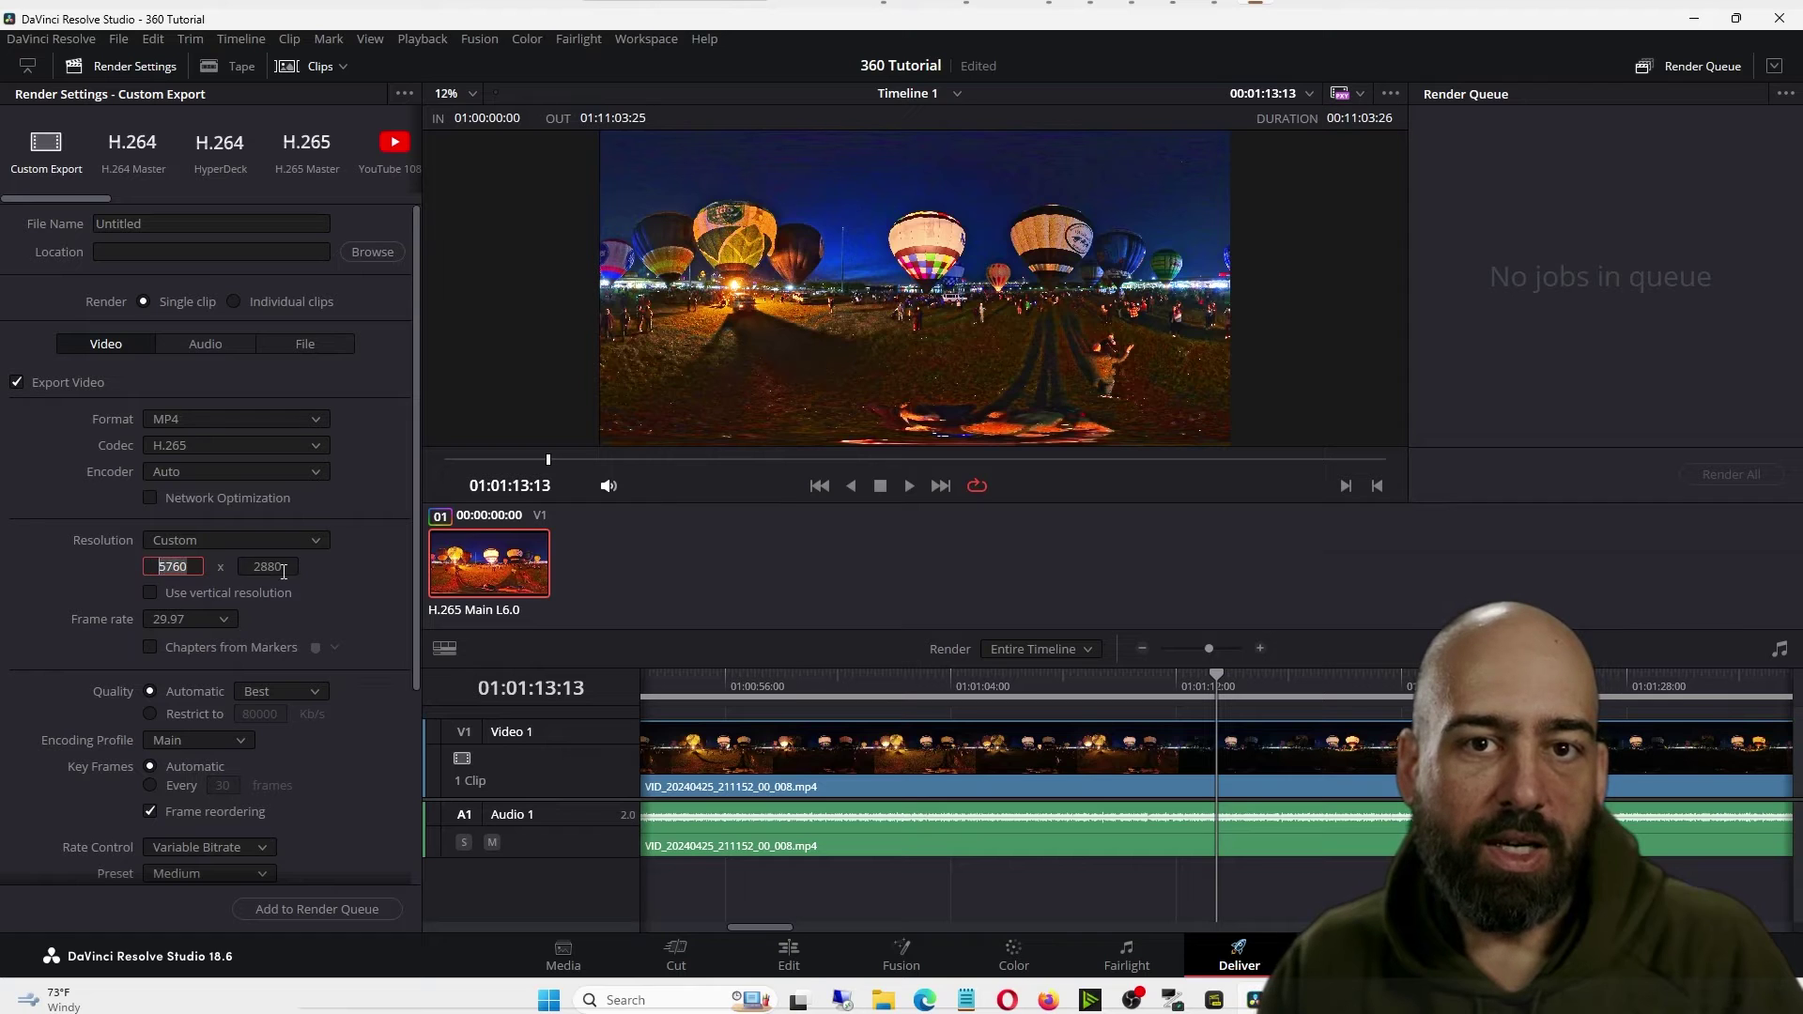
left_click(246, 569)
key("Return")
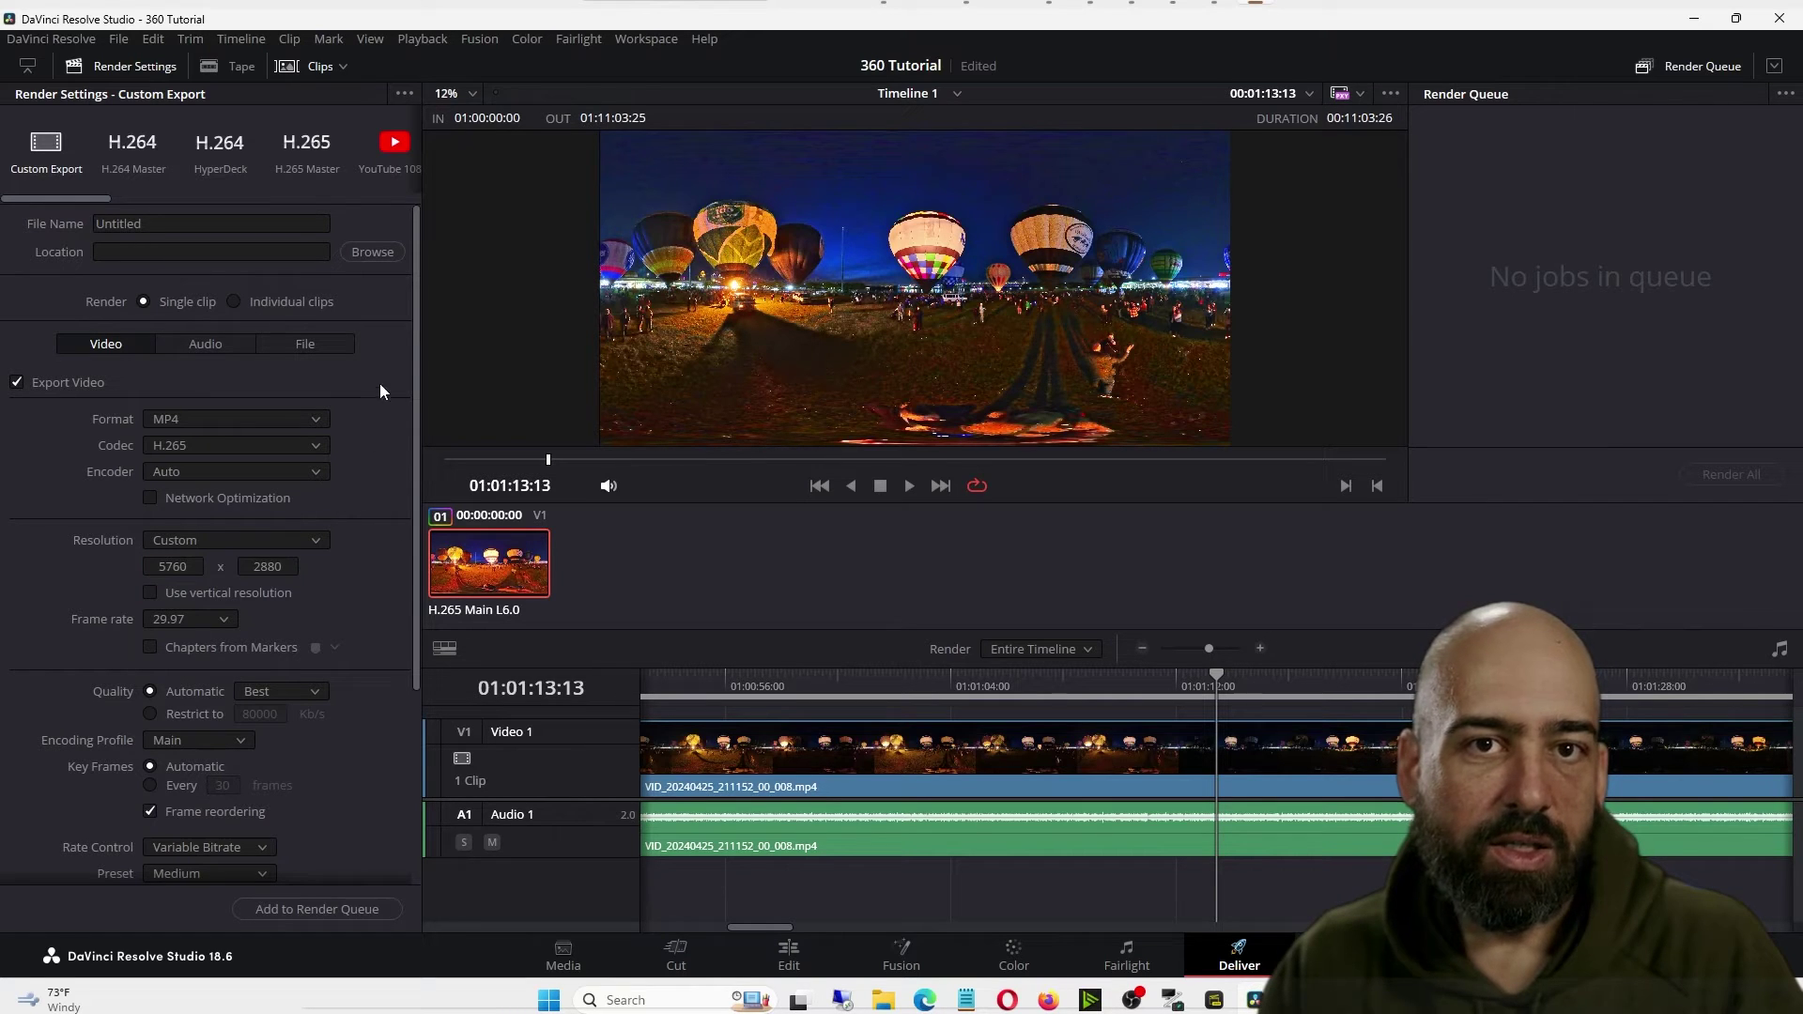
double_click(287, 224)
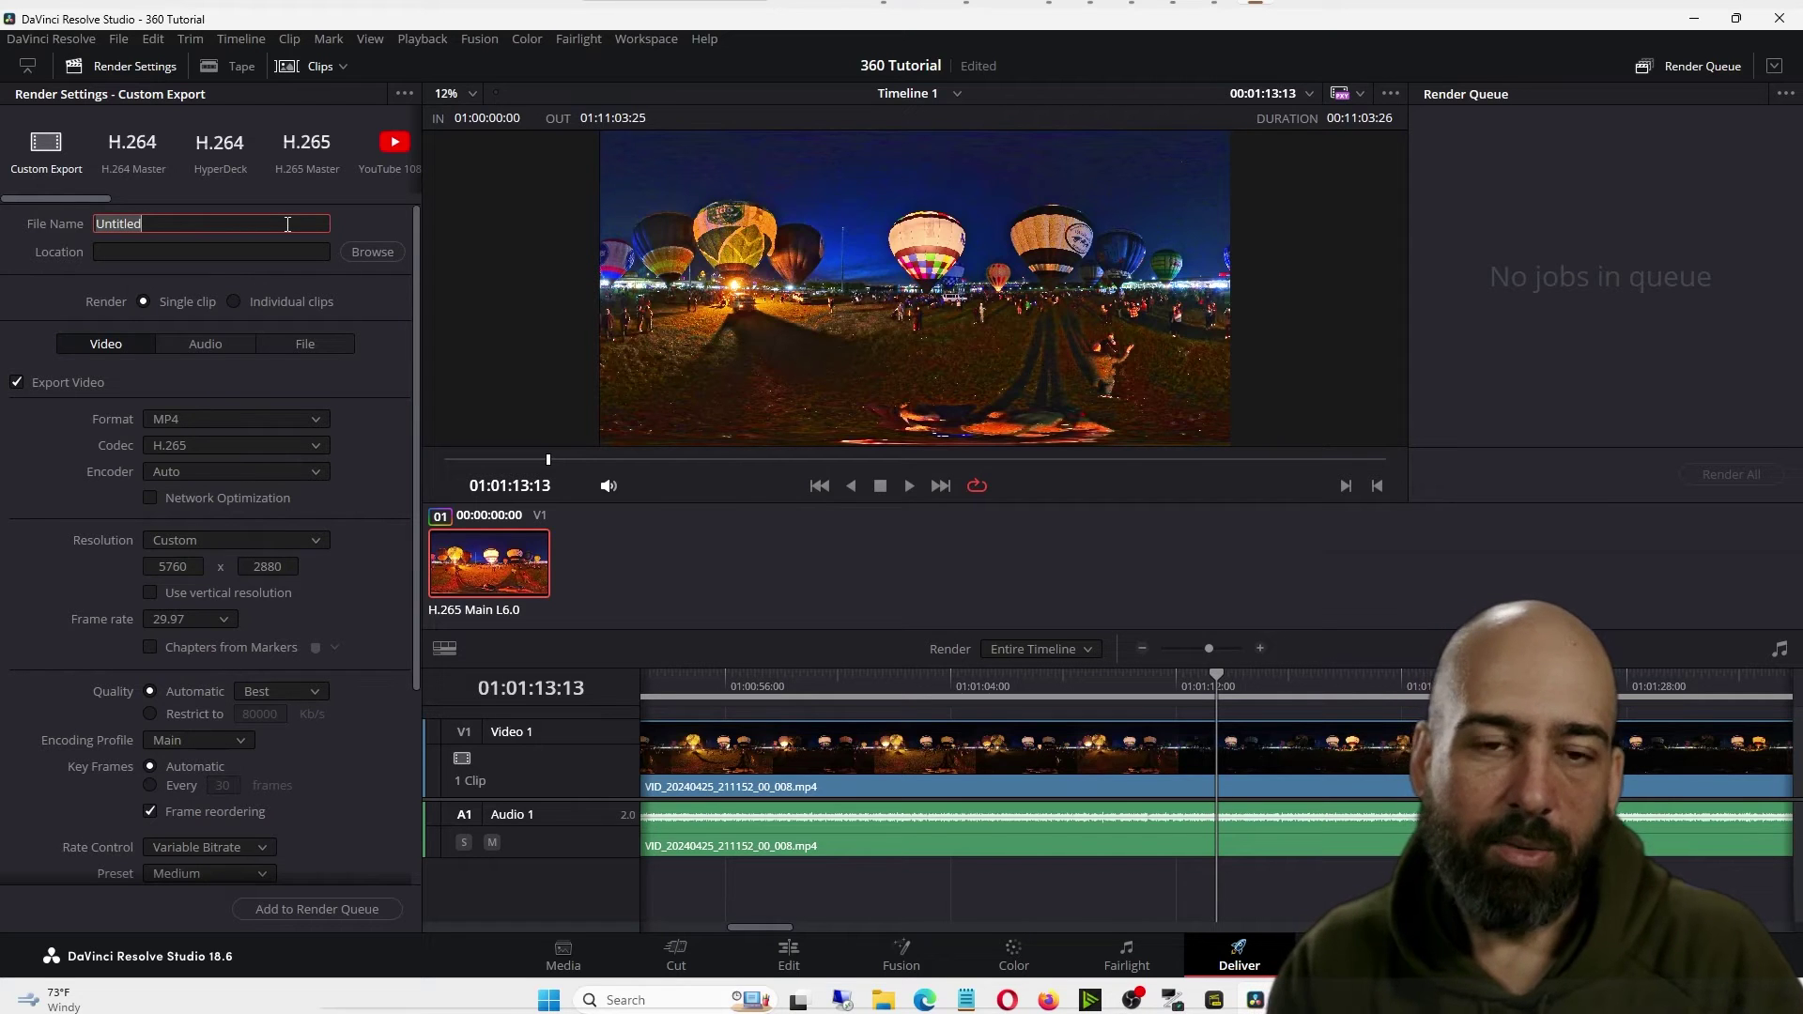
left_click(359, 255)
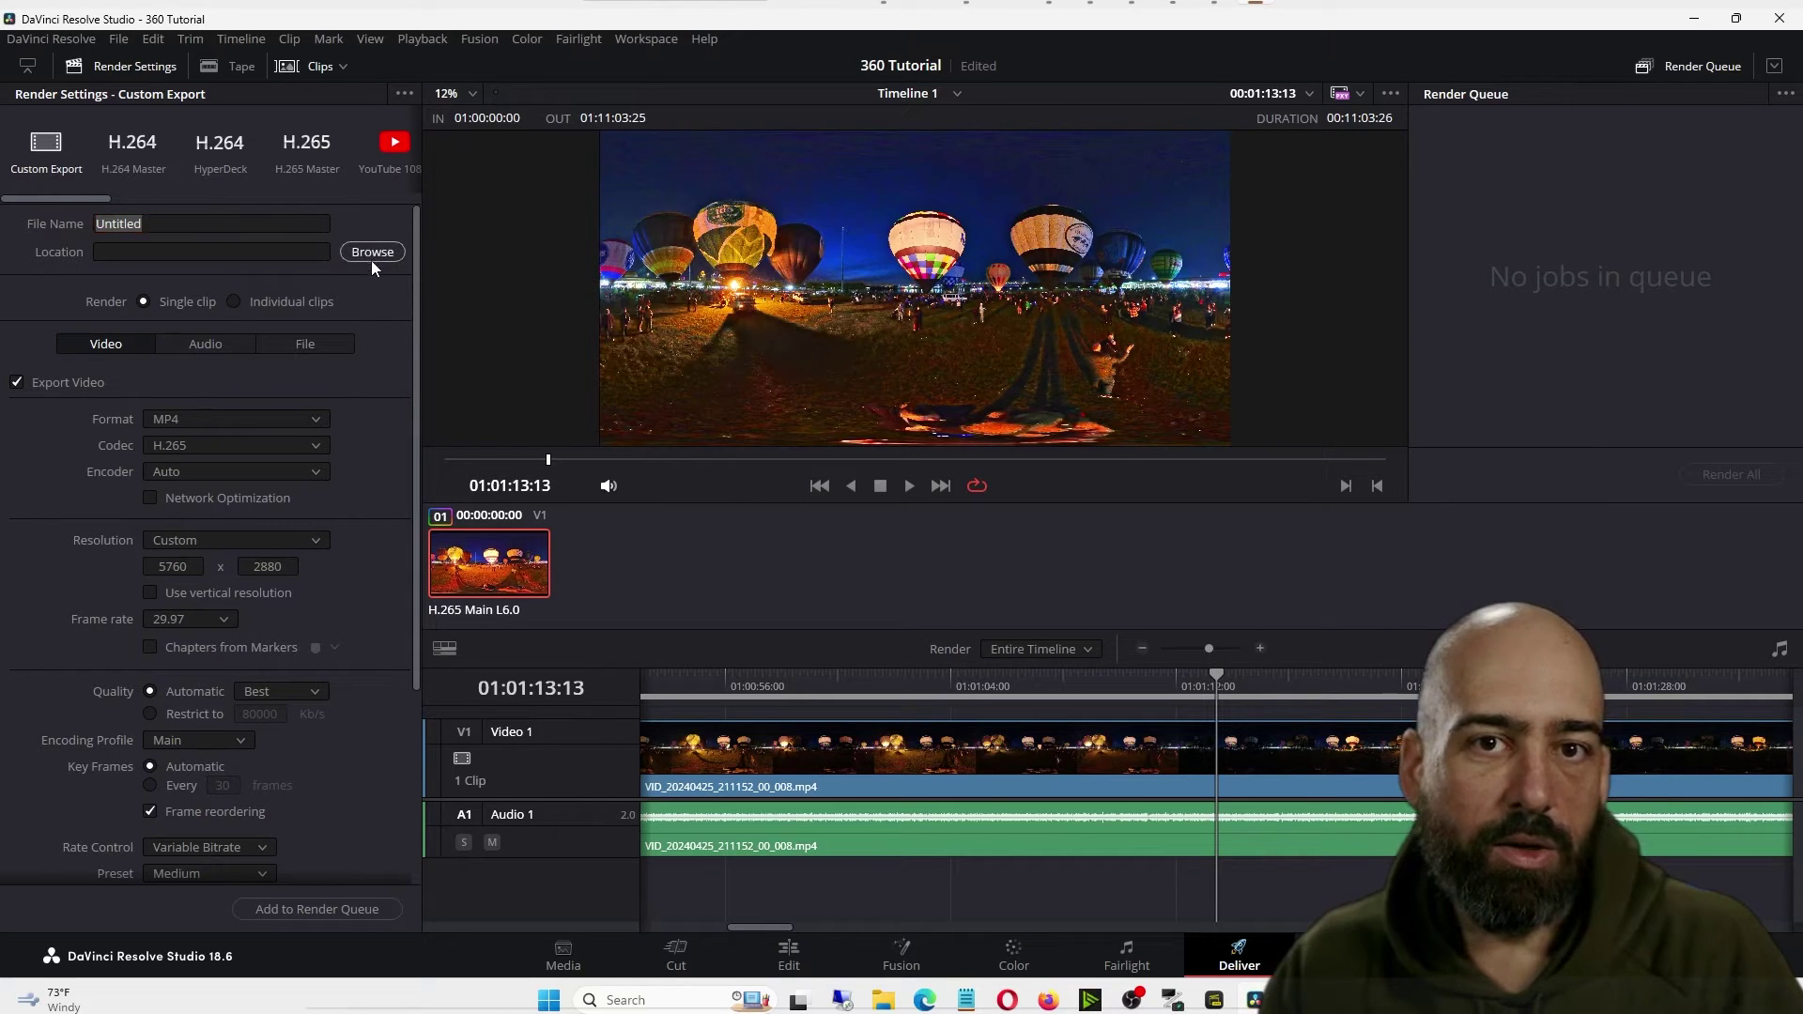
- Save the render as Balloon Glow 11min B.mp4 in E:\Resolve and queue it as Job 1
left_click(374, 255)
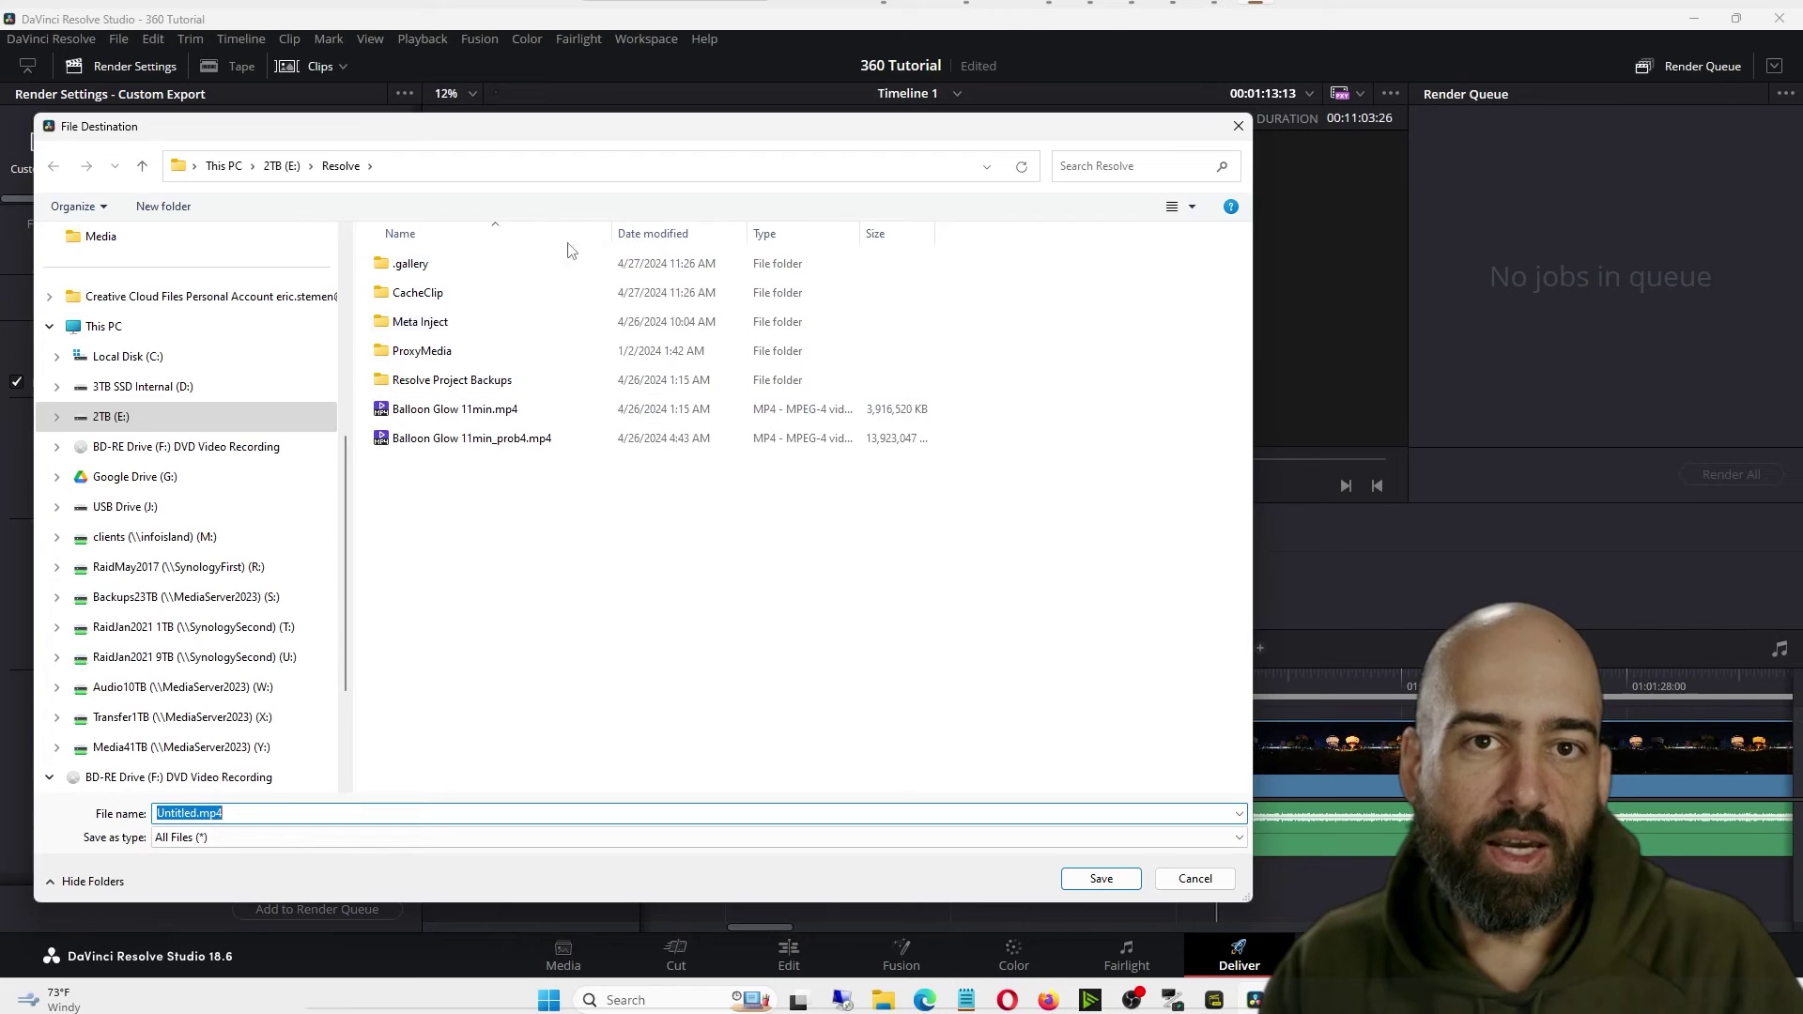
left_click_drag(586, 136, 803, 126)
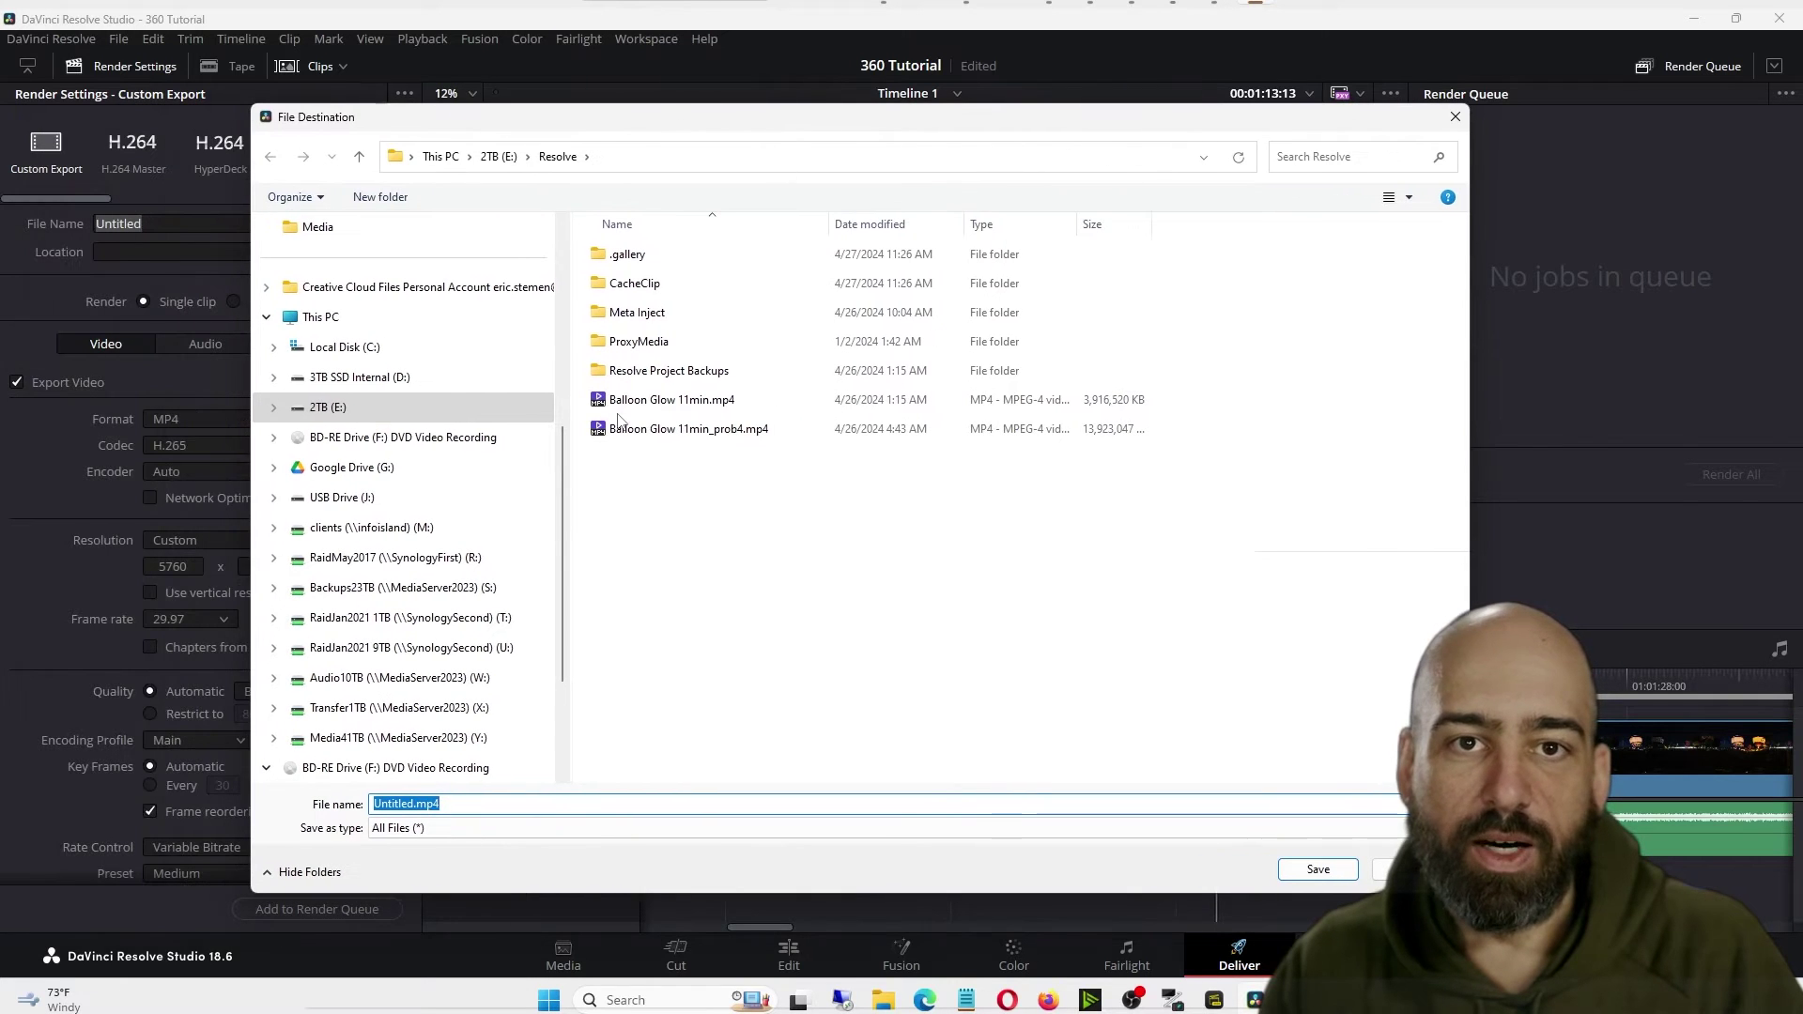
left_click(681, 540)
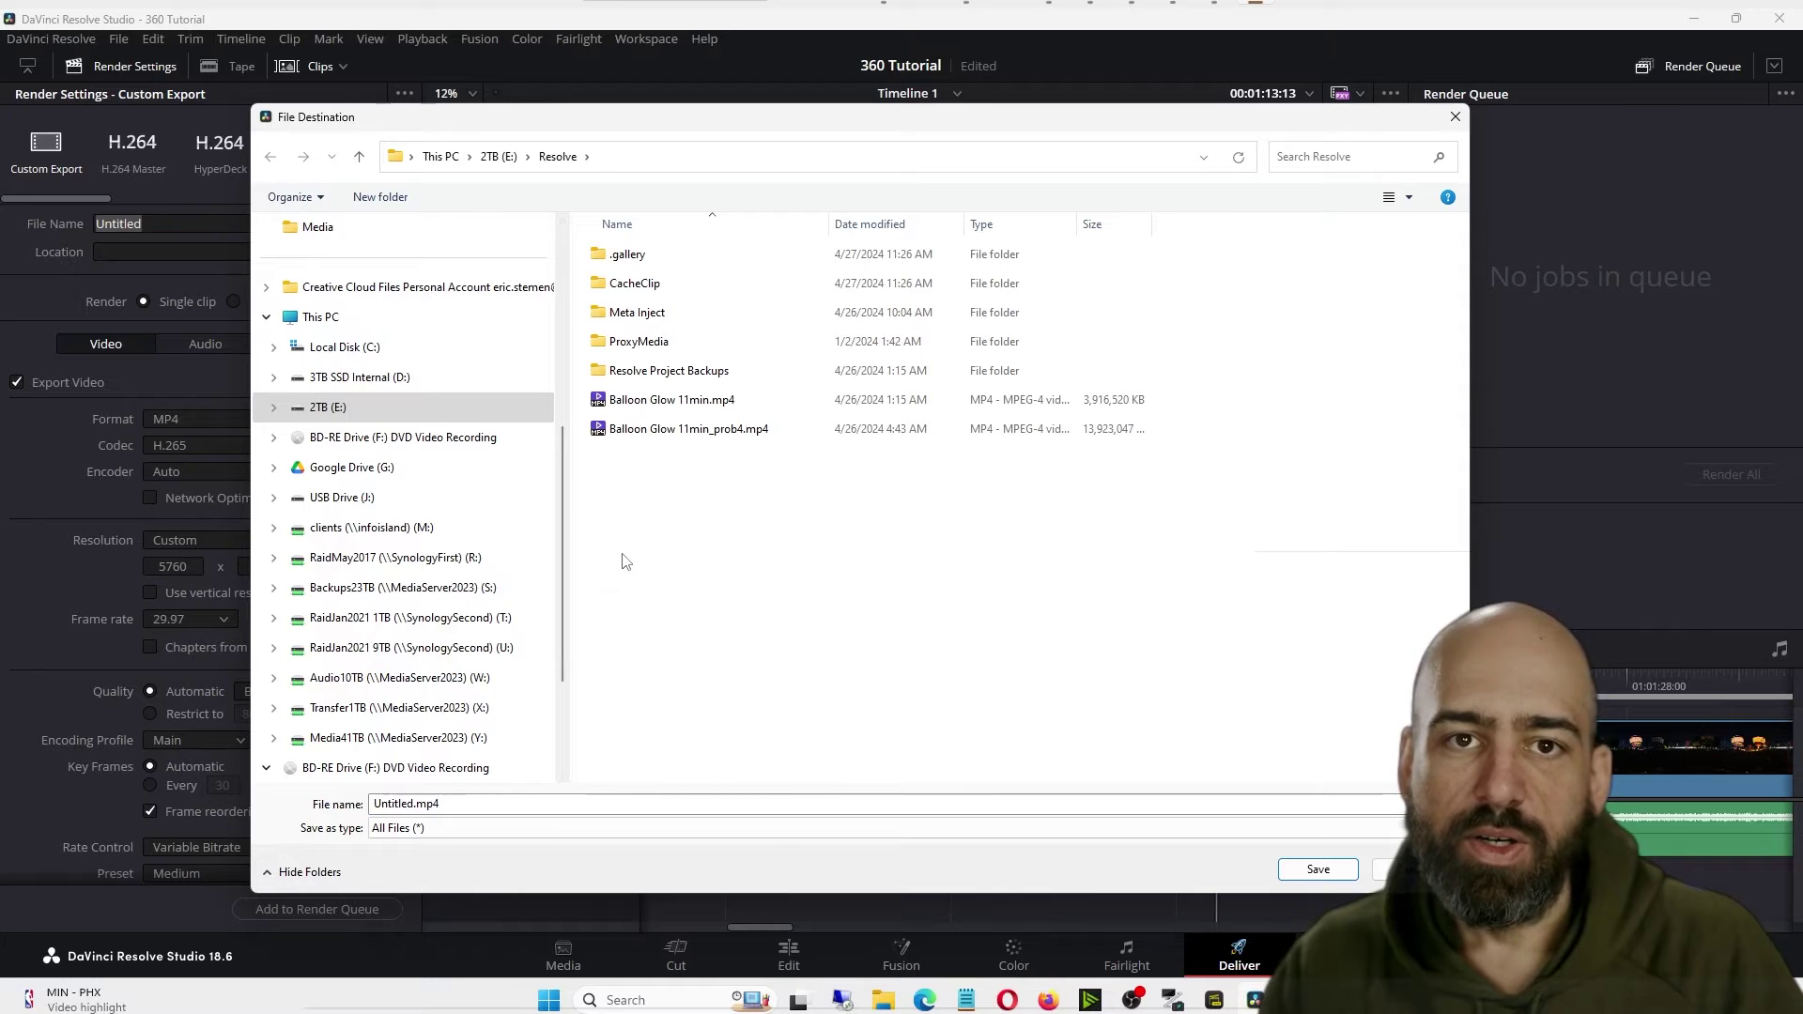
left_click(784, 400)
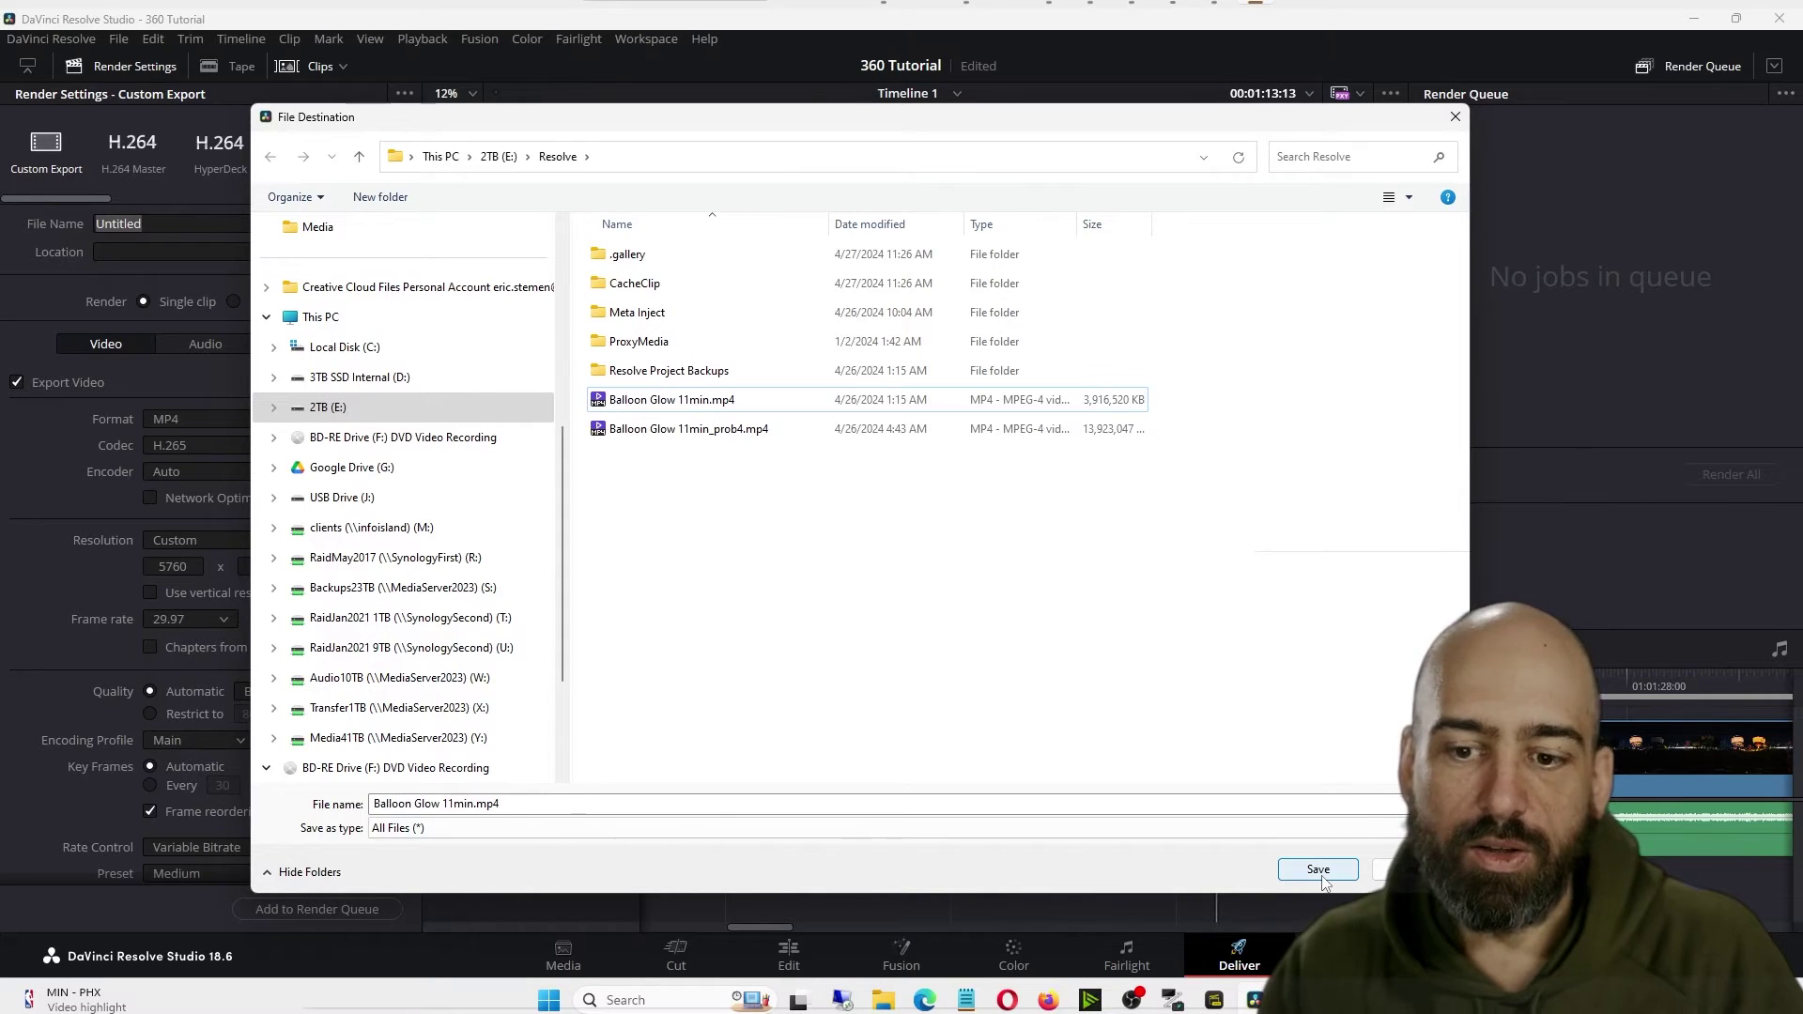
left_click(1318, 870)
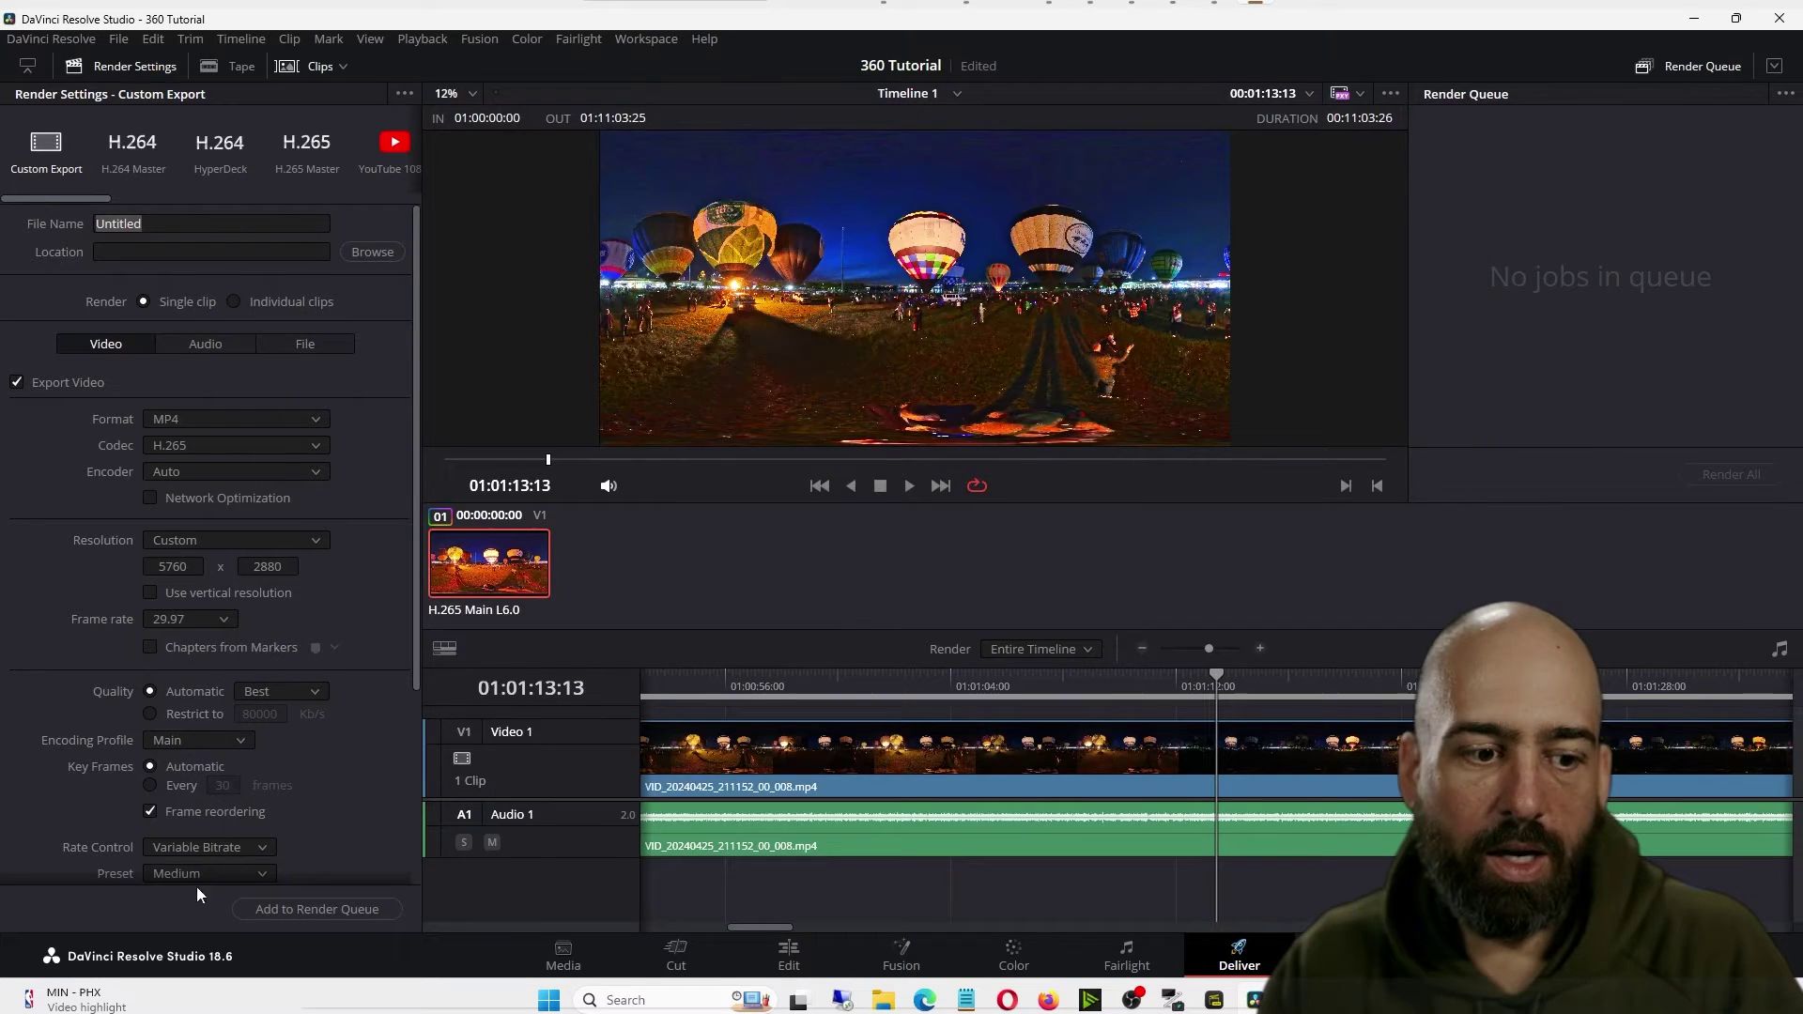
left_click(307, 909)
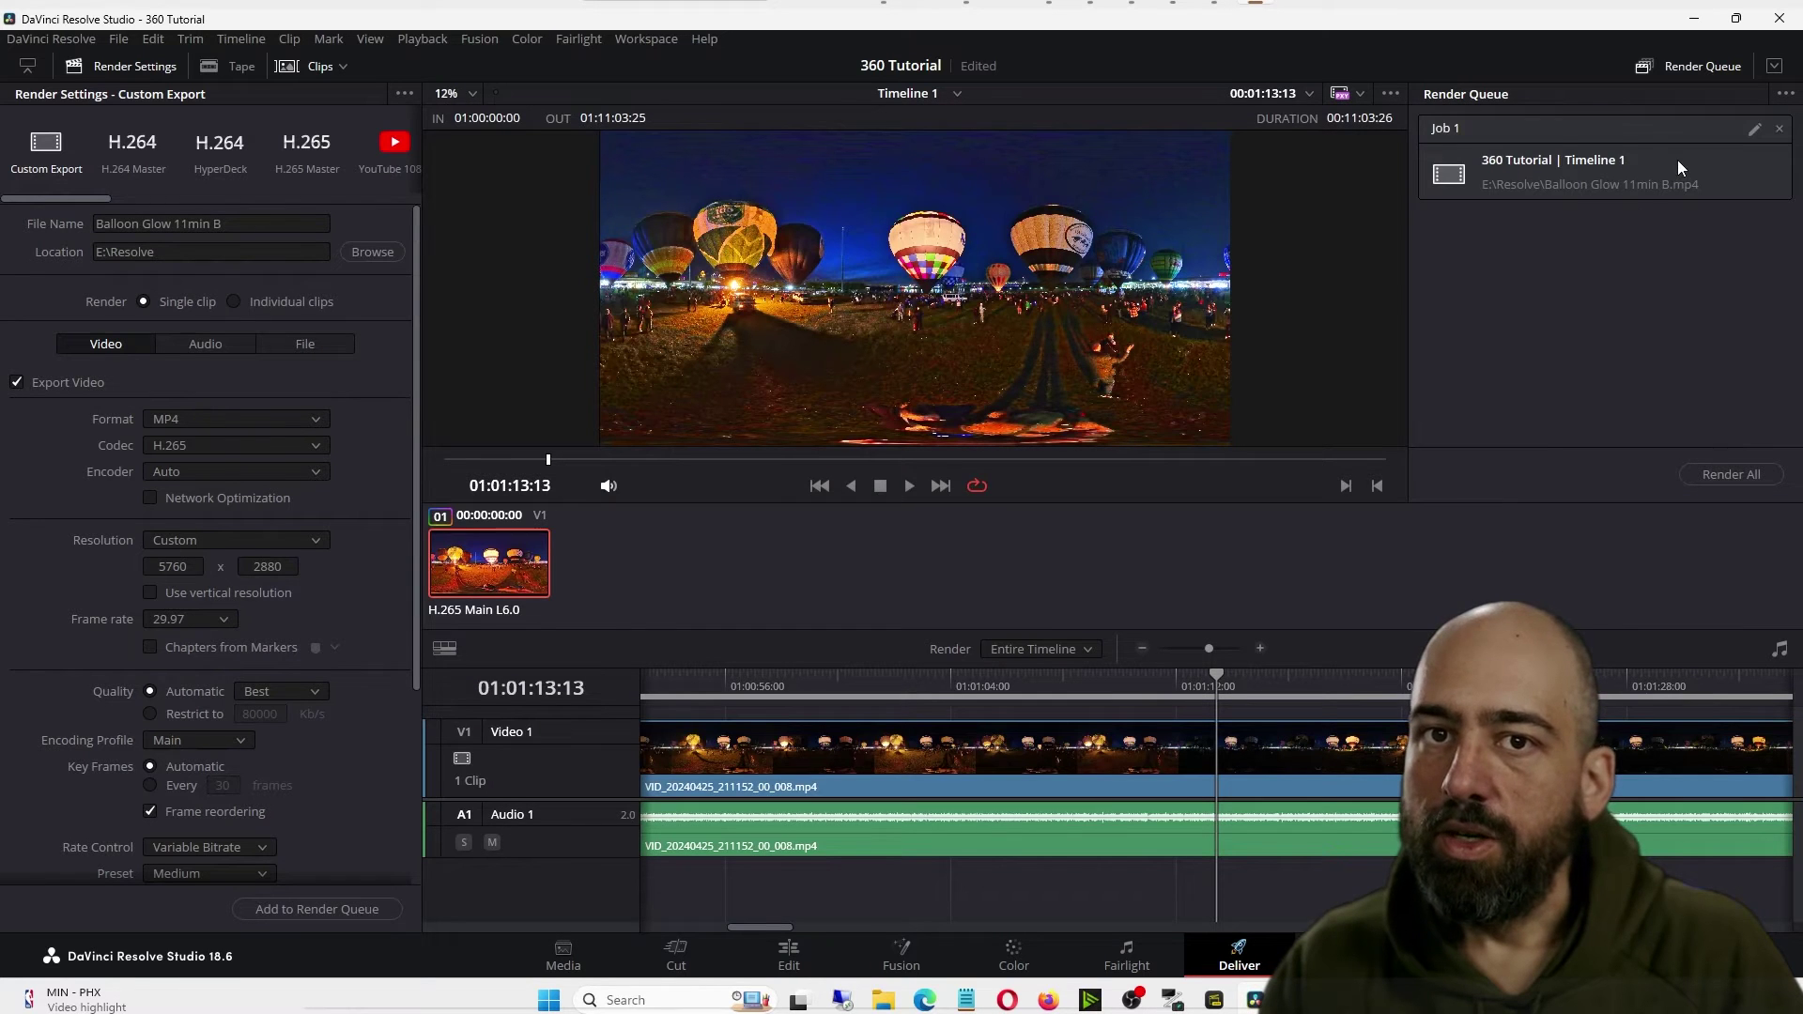
left_click(1677, 160)
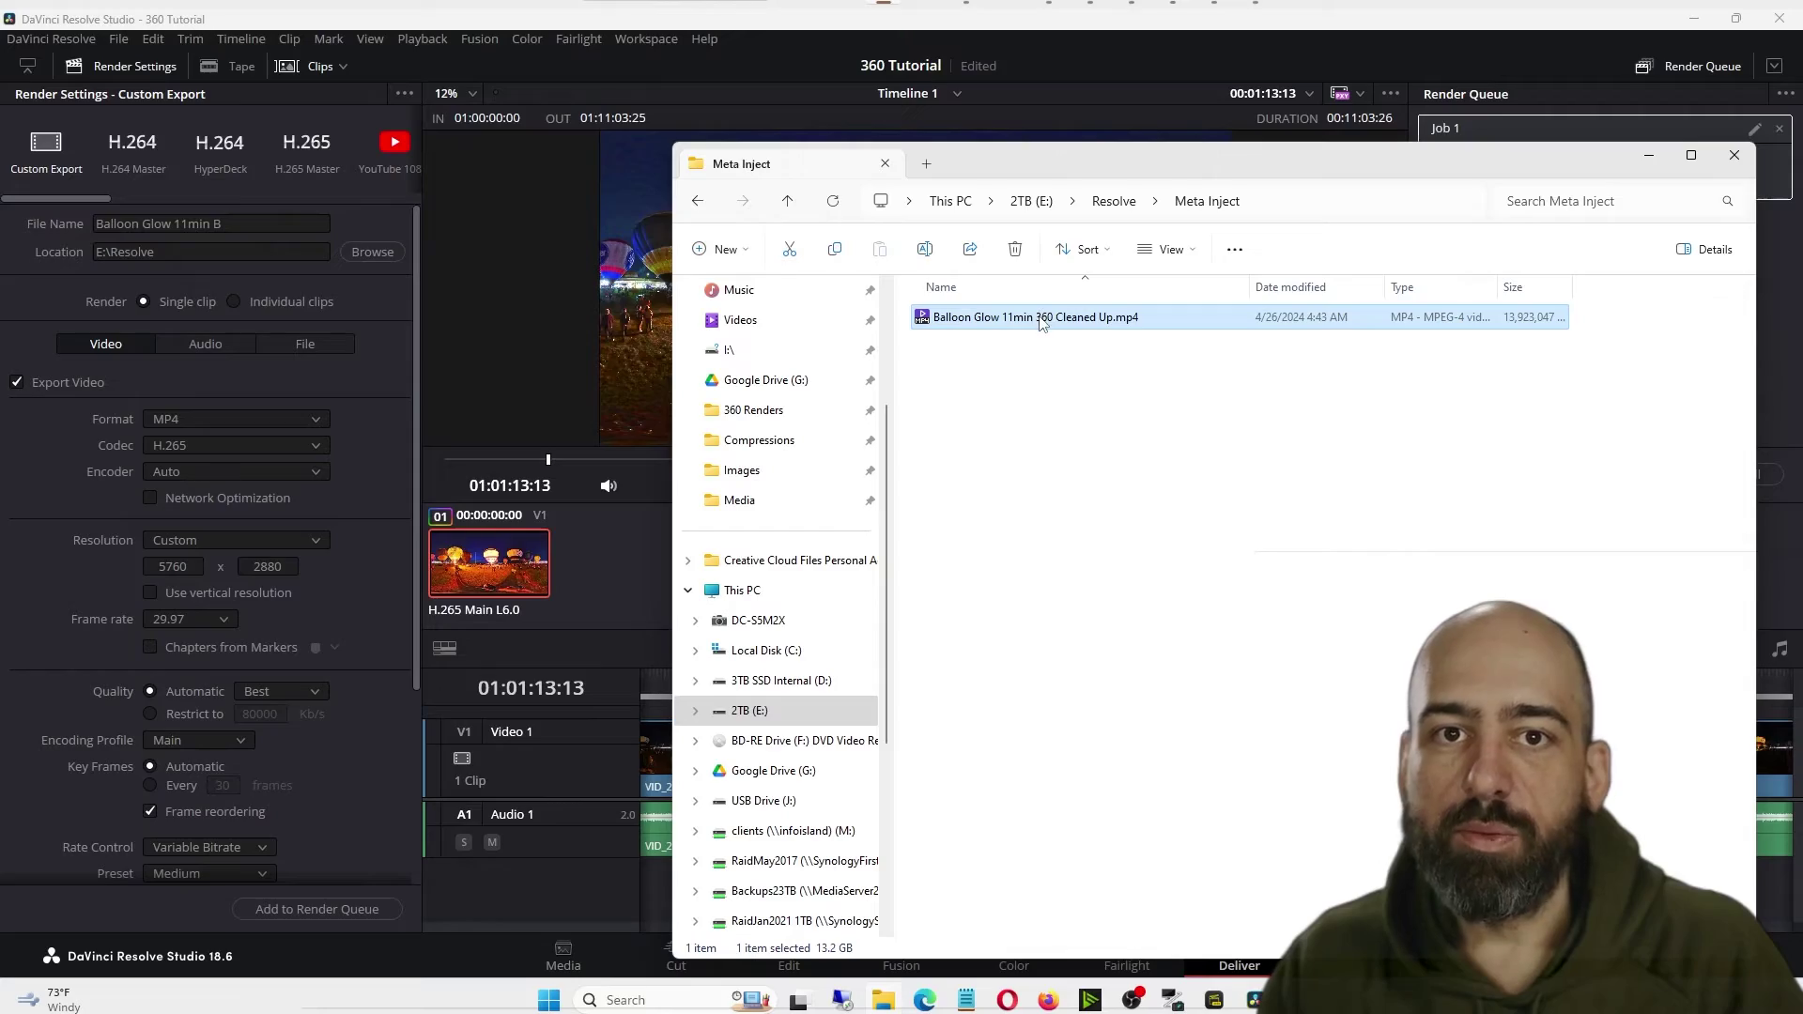
- Play Balloon Glow 11min 360 Cleaned Up.mp4 in PotPlayer and move the player window aside
double_click(1041, 319)
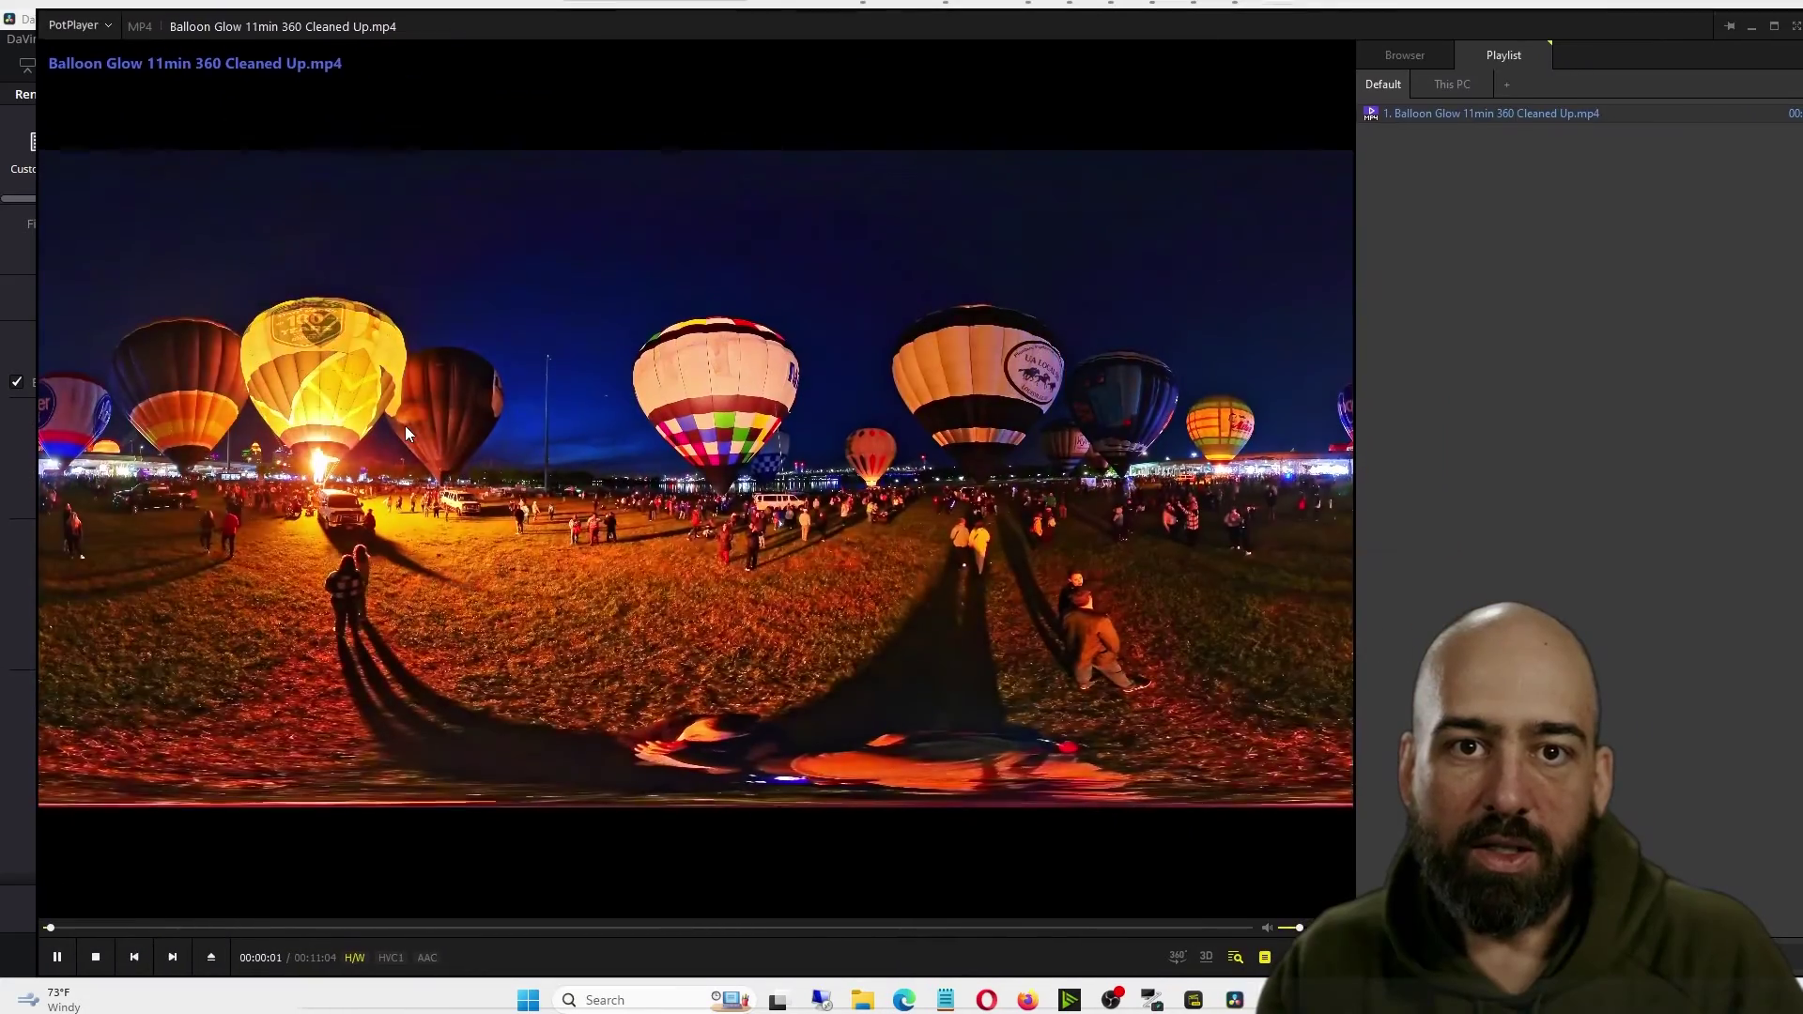
left_click_drag(492, 515, 513, 470)
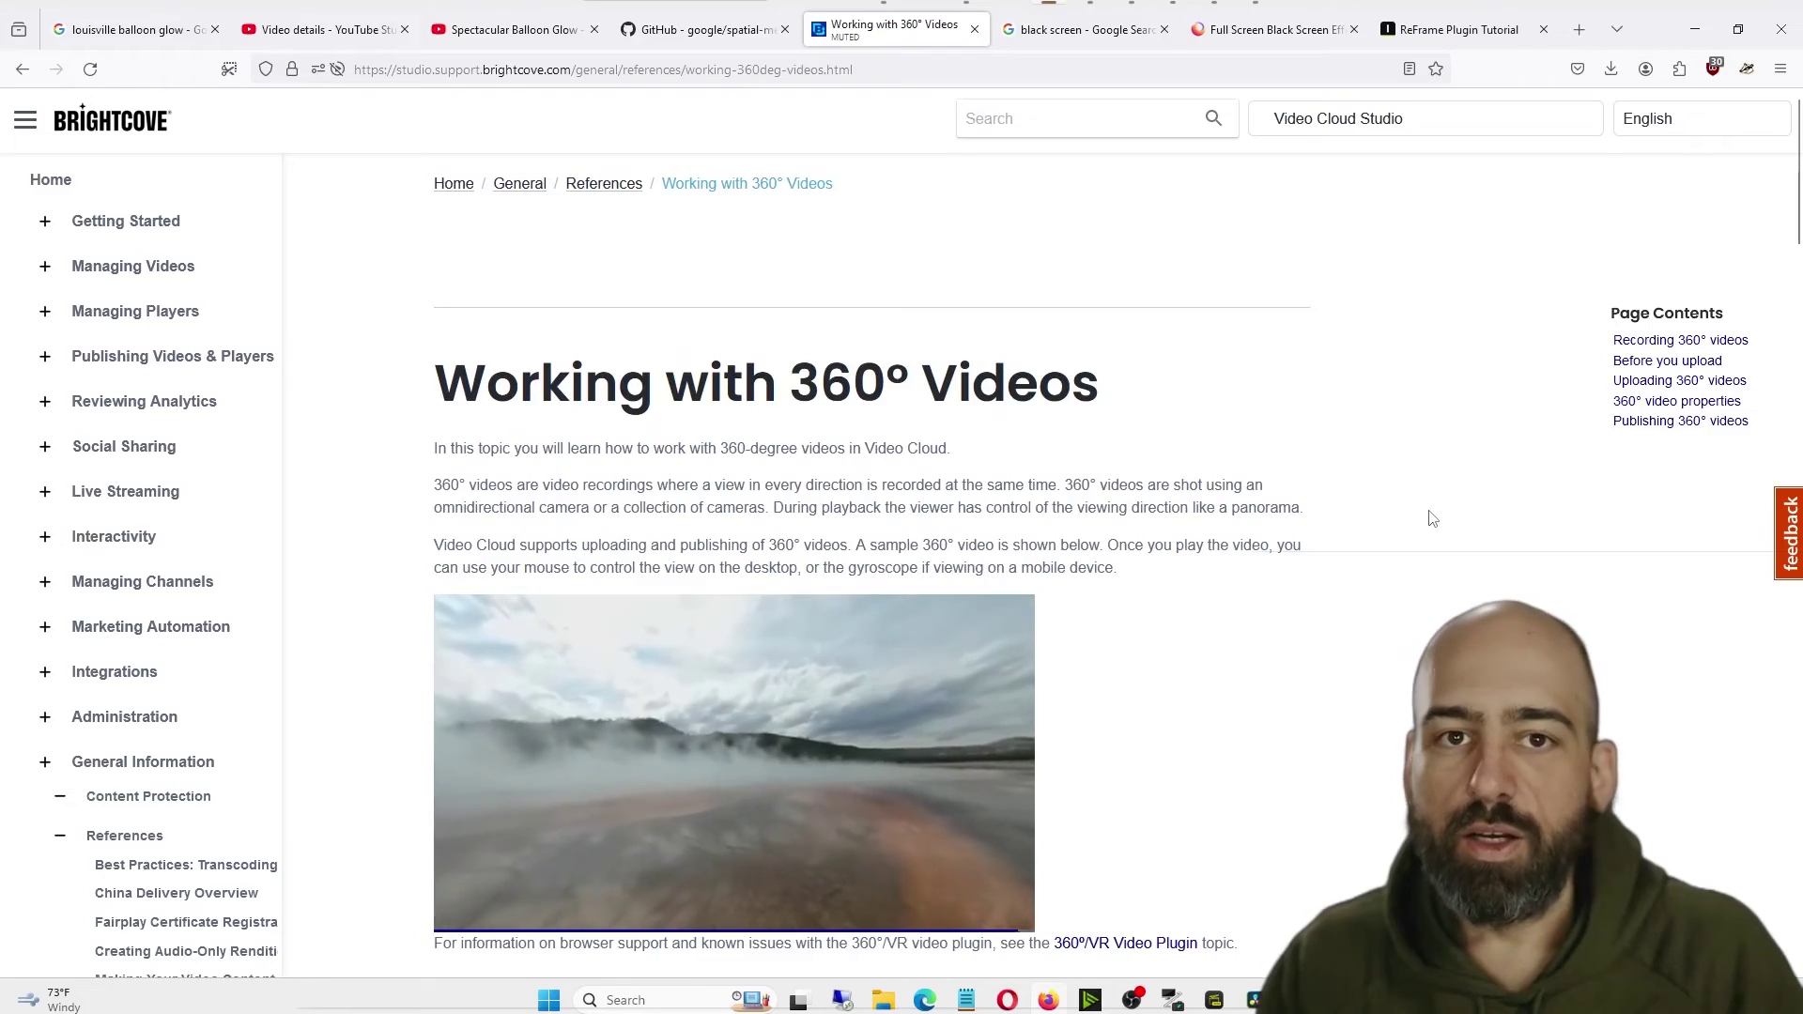
- Scroll Brightcove's 360 page to Before you upload and open the 360.Video.Metadata.Tool.win(2).zip download
left_click(487, 69)
scroll(1272, 515, "down", 8)
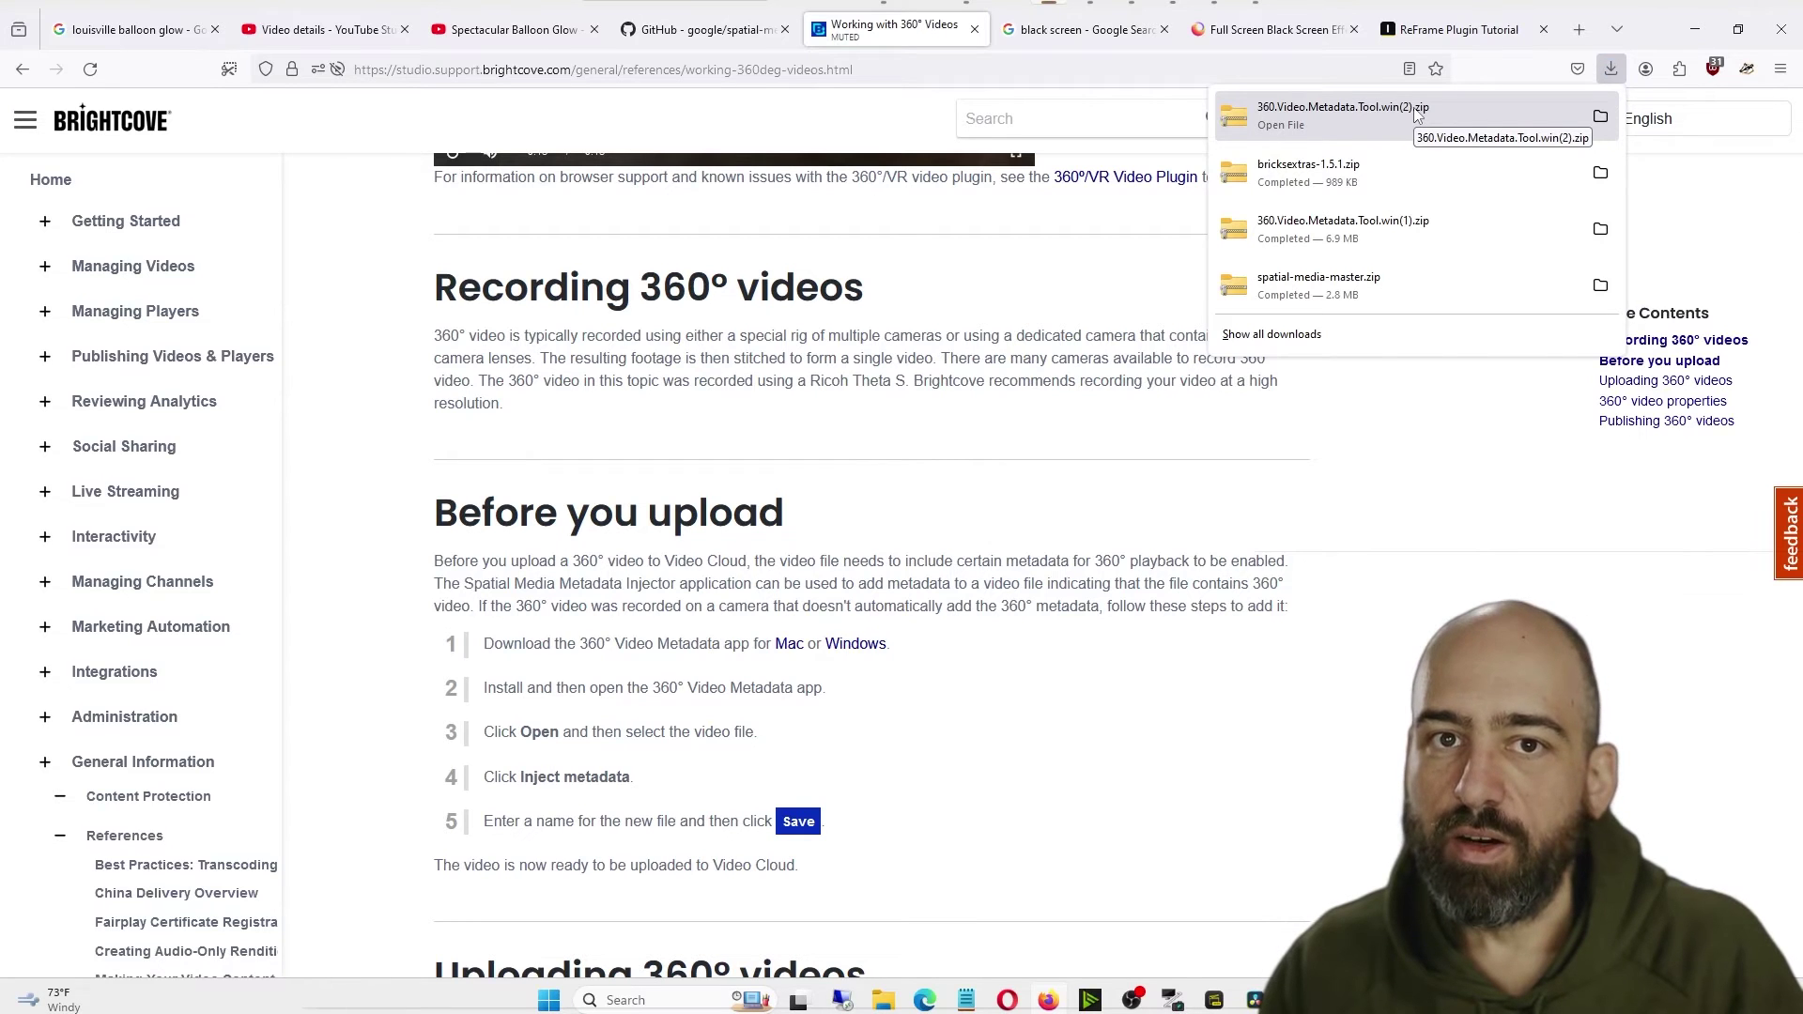
left_click(1380, 114)
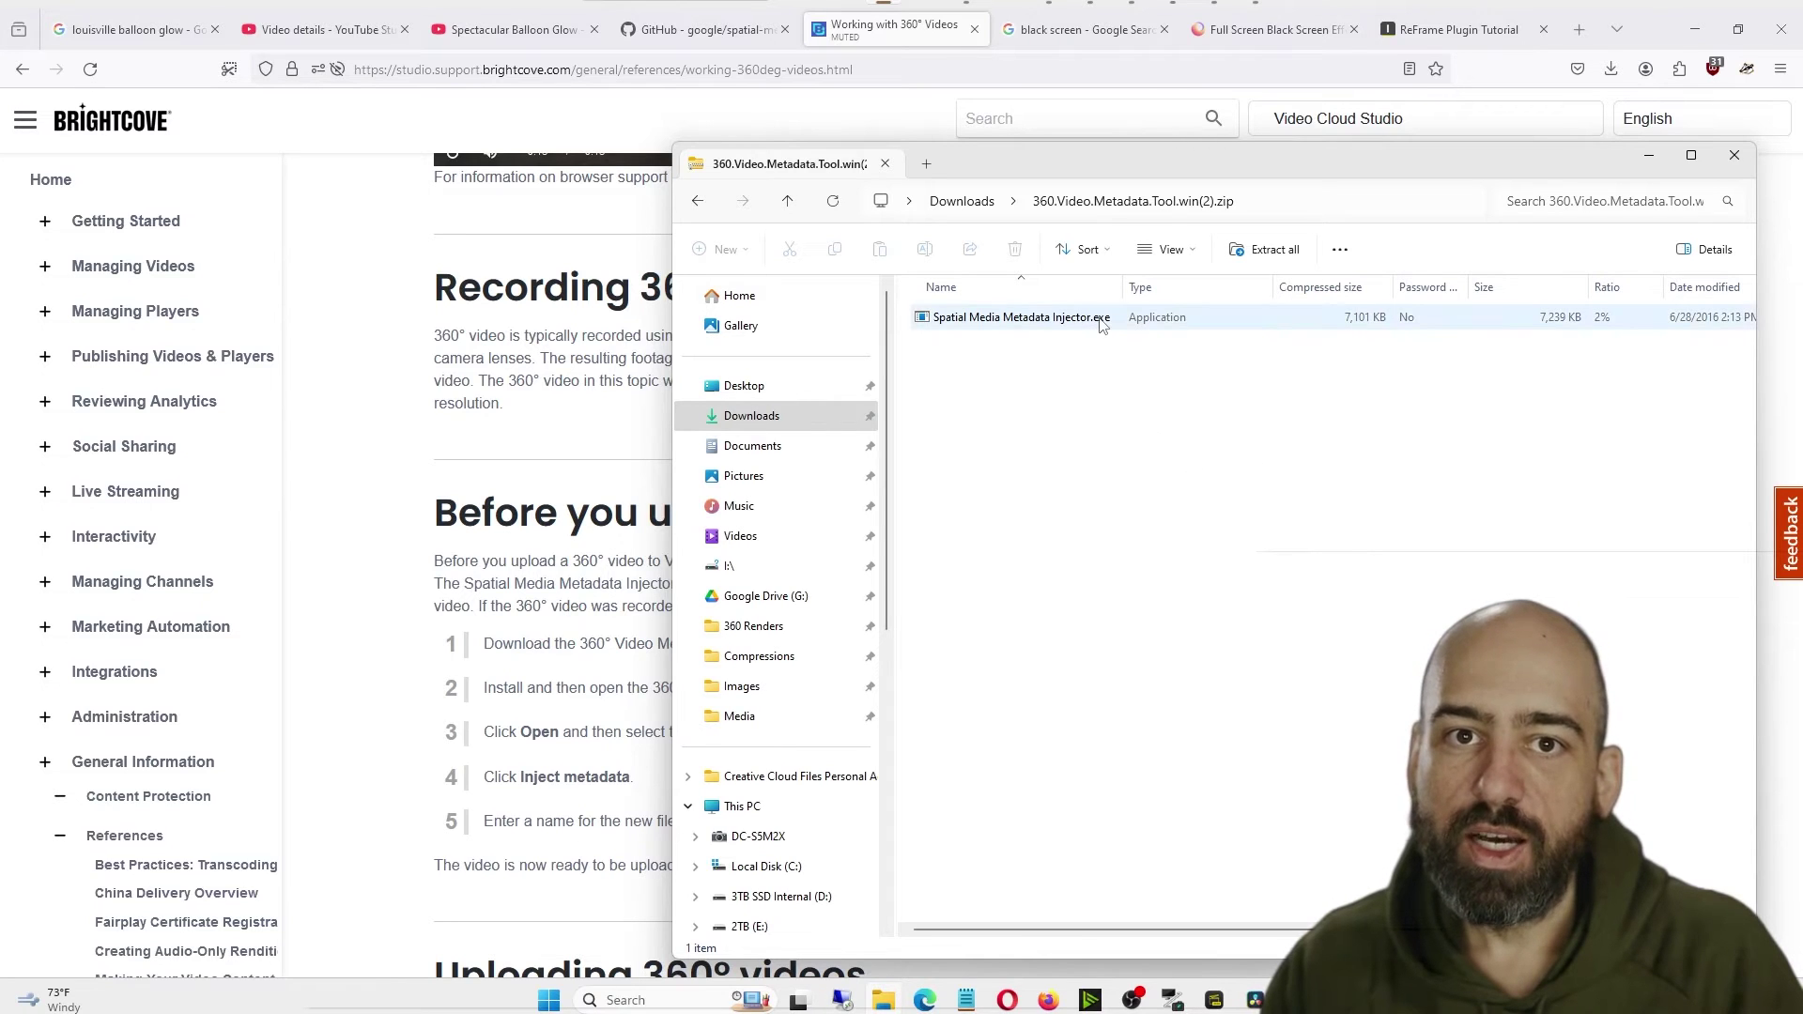
- Launch Spatial Media Metadata Injector and load Balloon Glow 11min 360 Cleaned Up.mp4
left_click(953, 324)
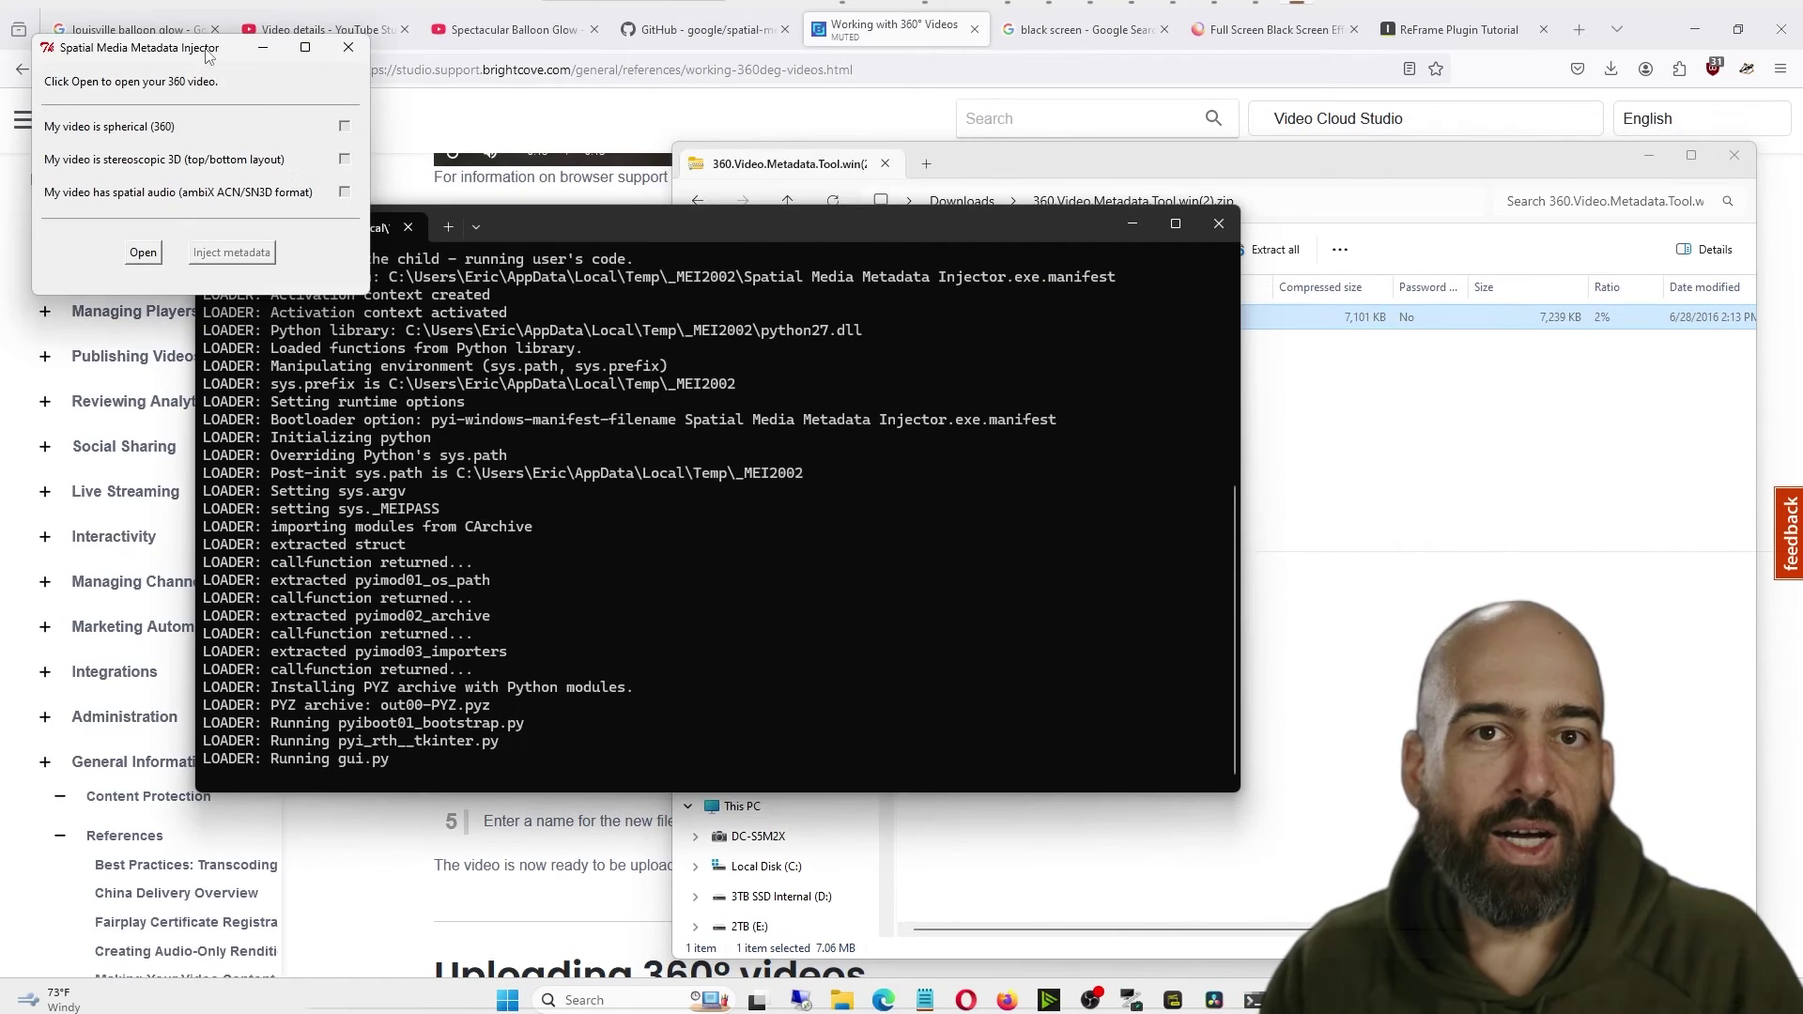
left_click_drag(208, 56, 763, 120)
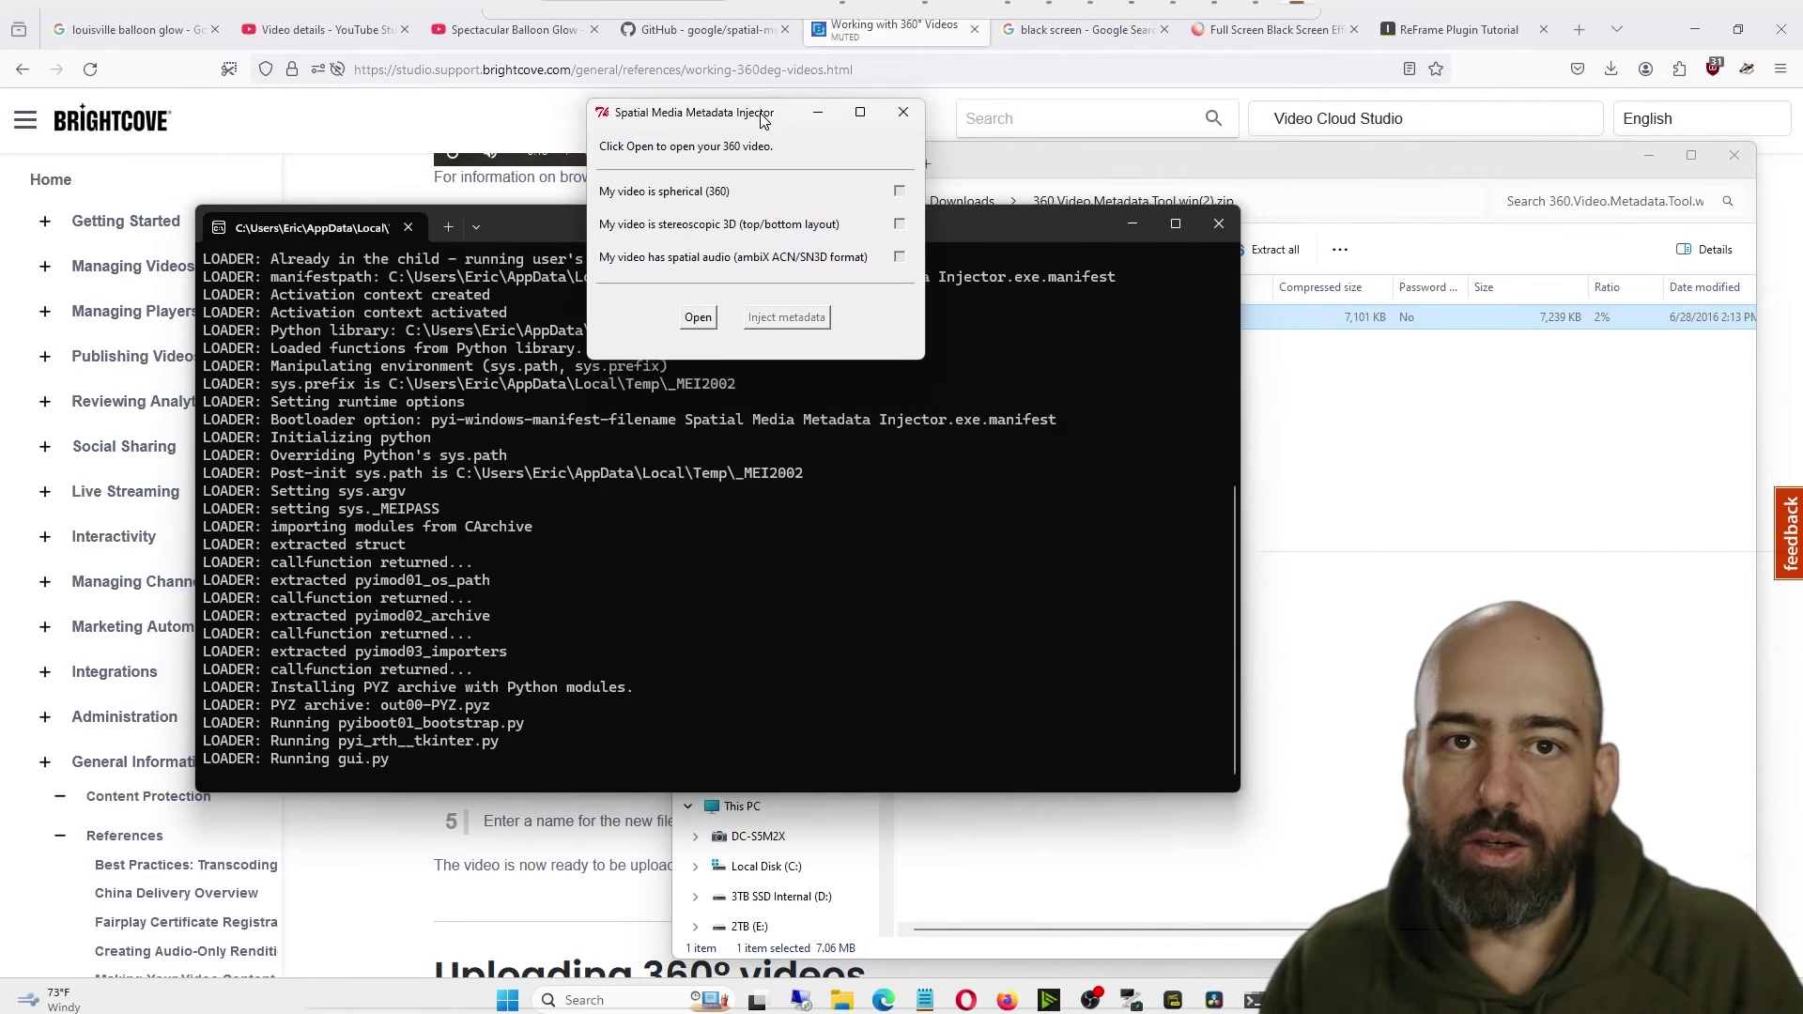
left_click(697, 318)
left_click(770, 314)
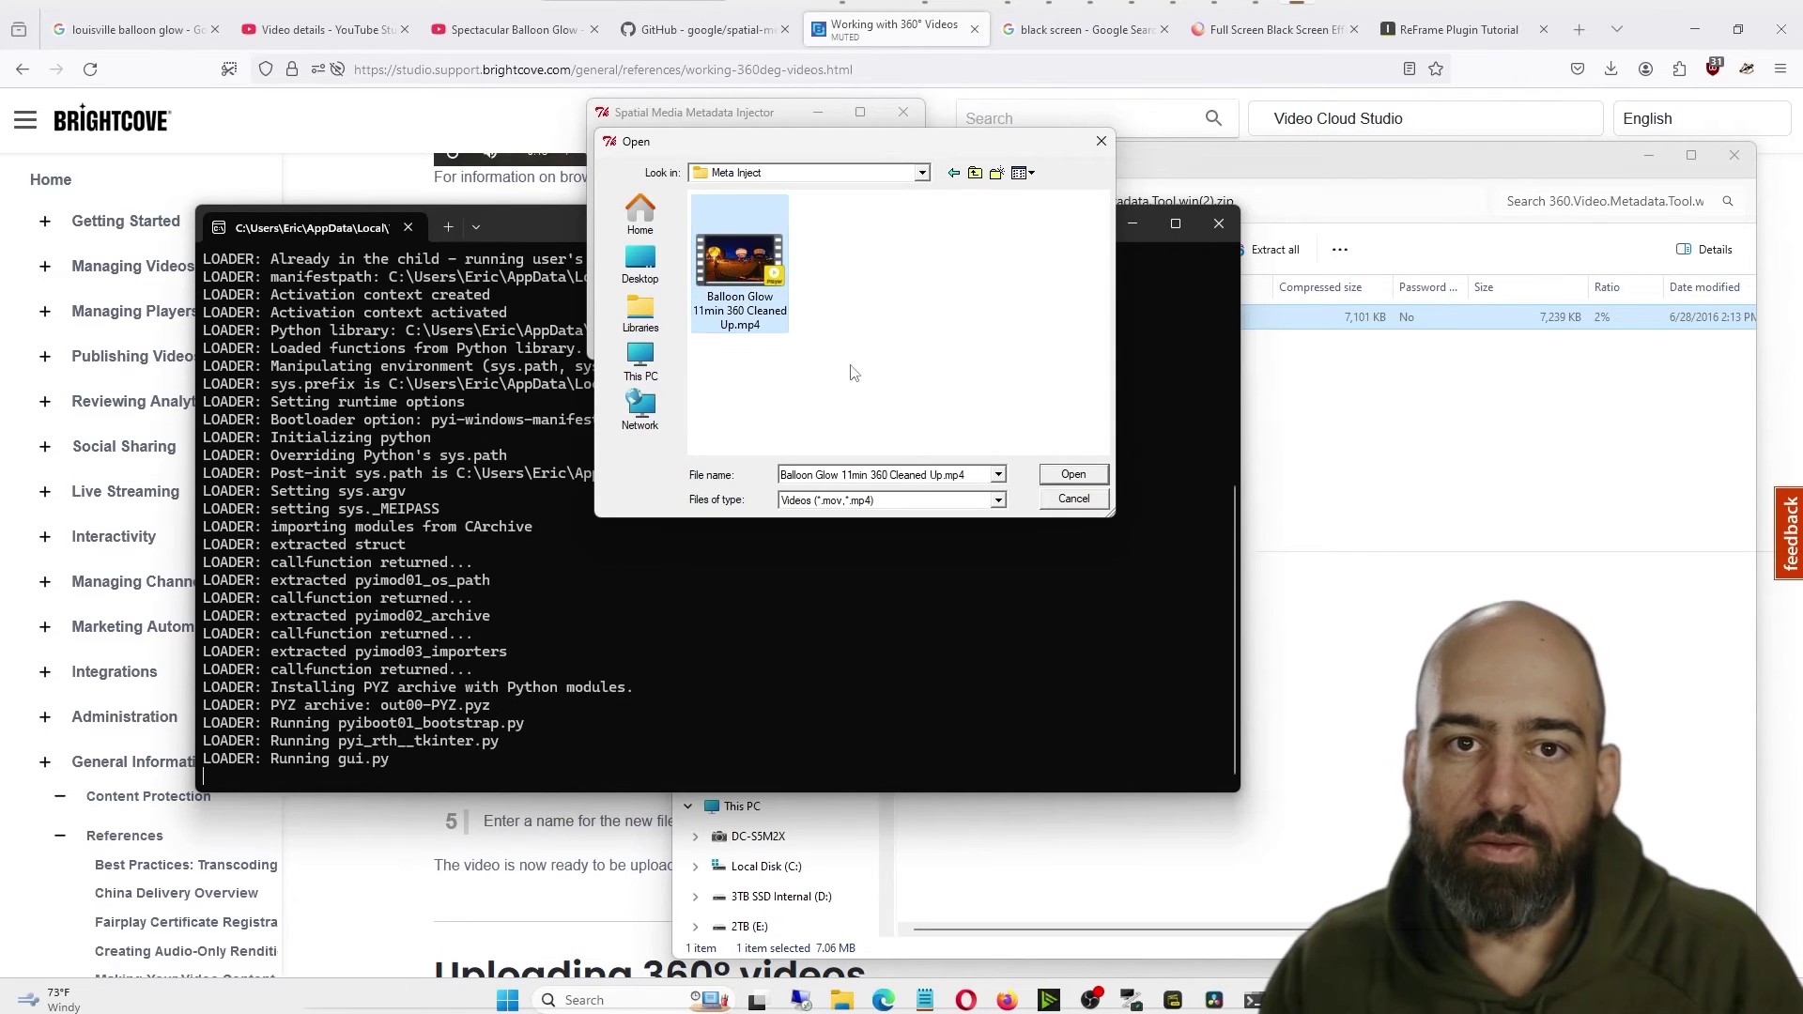
left_click(1072, 474)
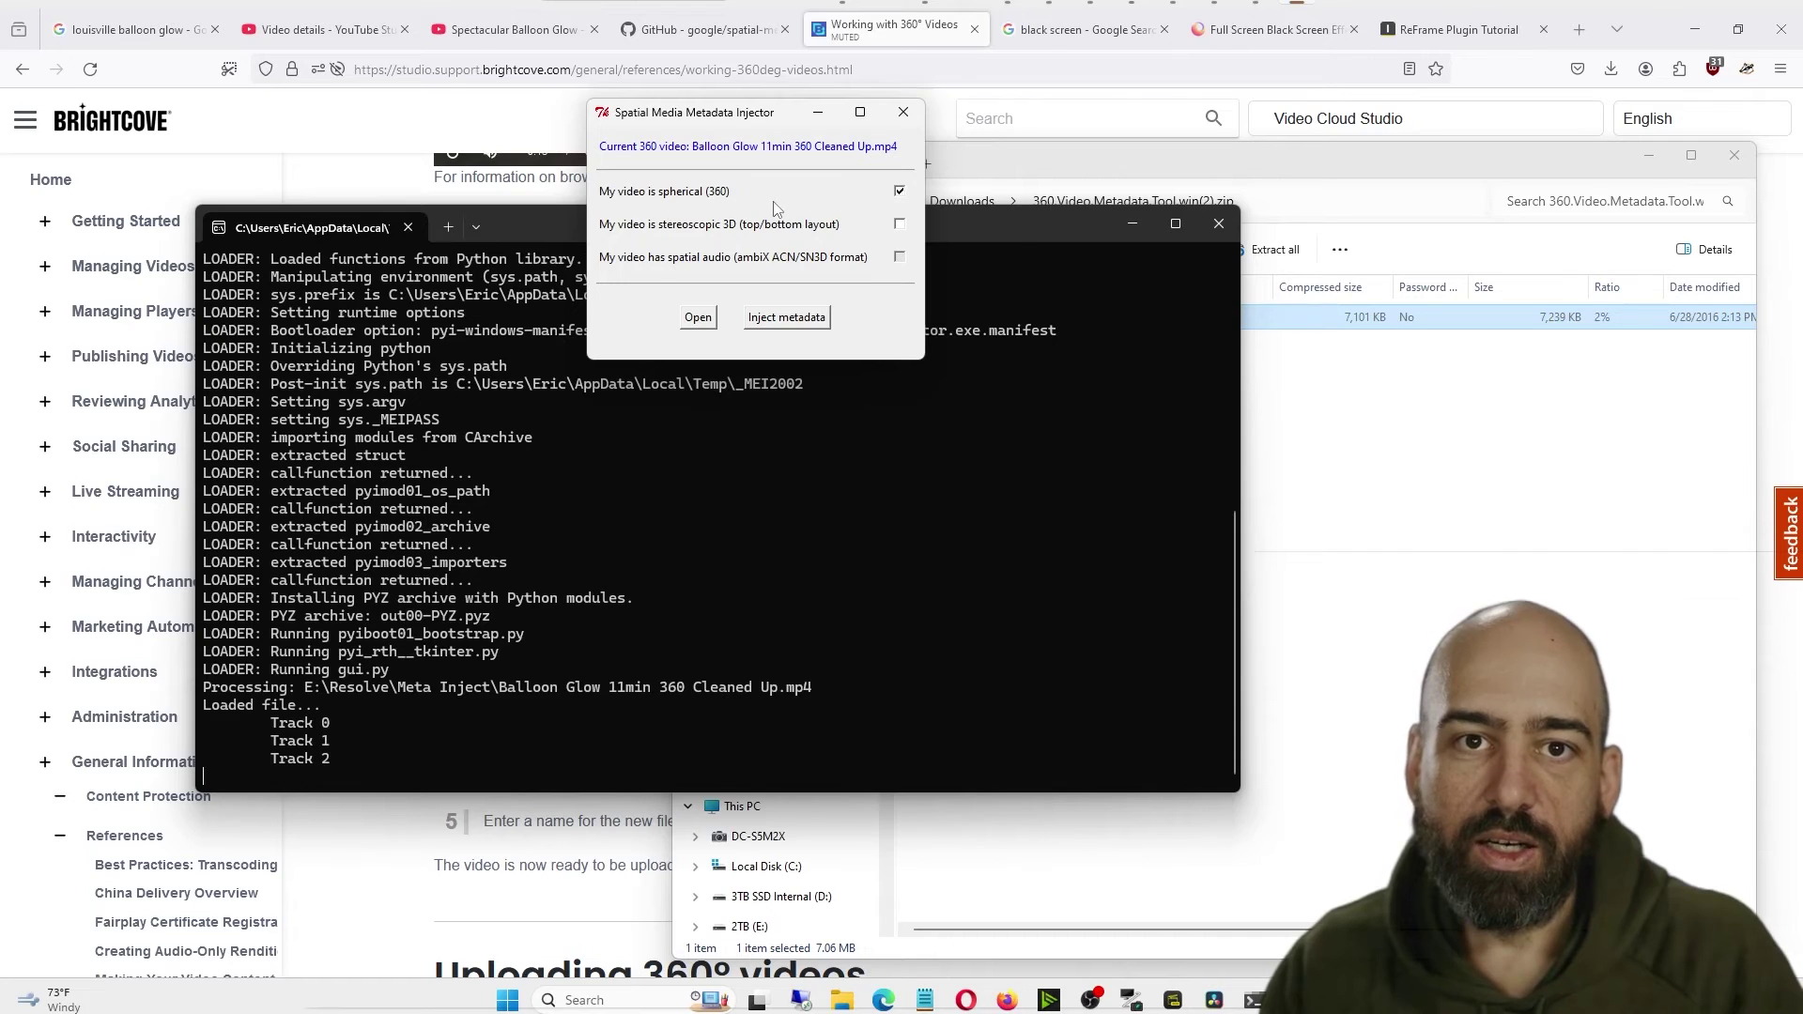
- Inject spherical metadata and save the copy as Balloon Glow 11min 360 Cleaned Up_injected.mp4
left_click(786, 319)
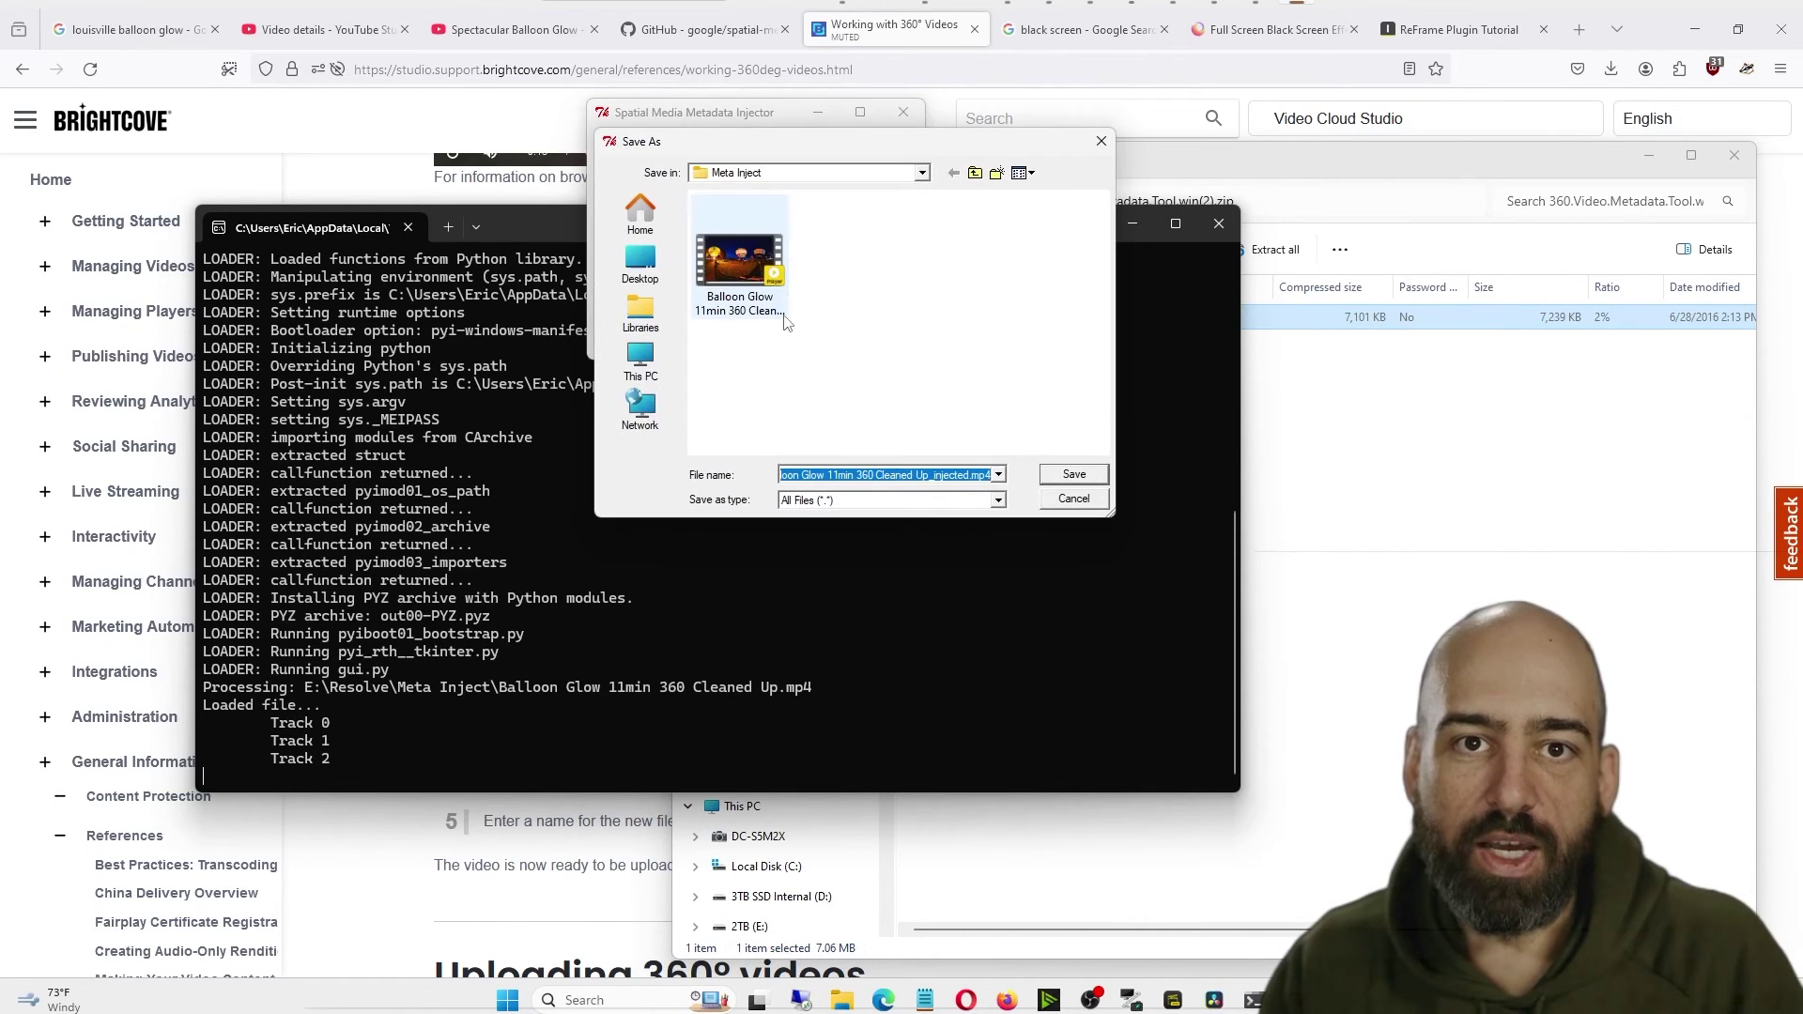
left_click(892, 474)
left_click_drag(897, 474, 1017, 479)
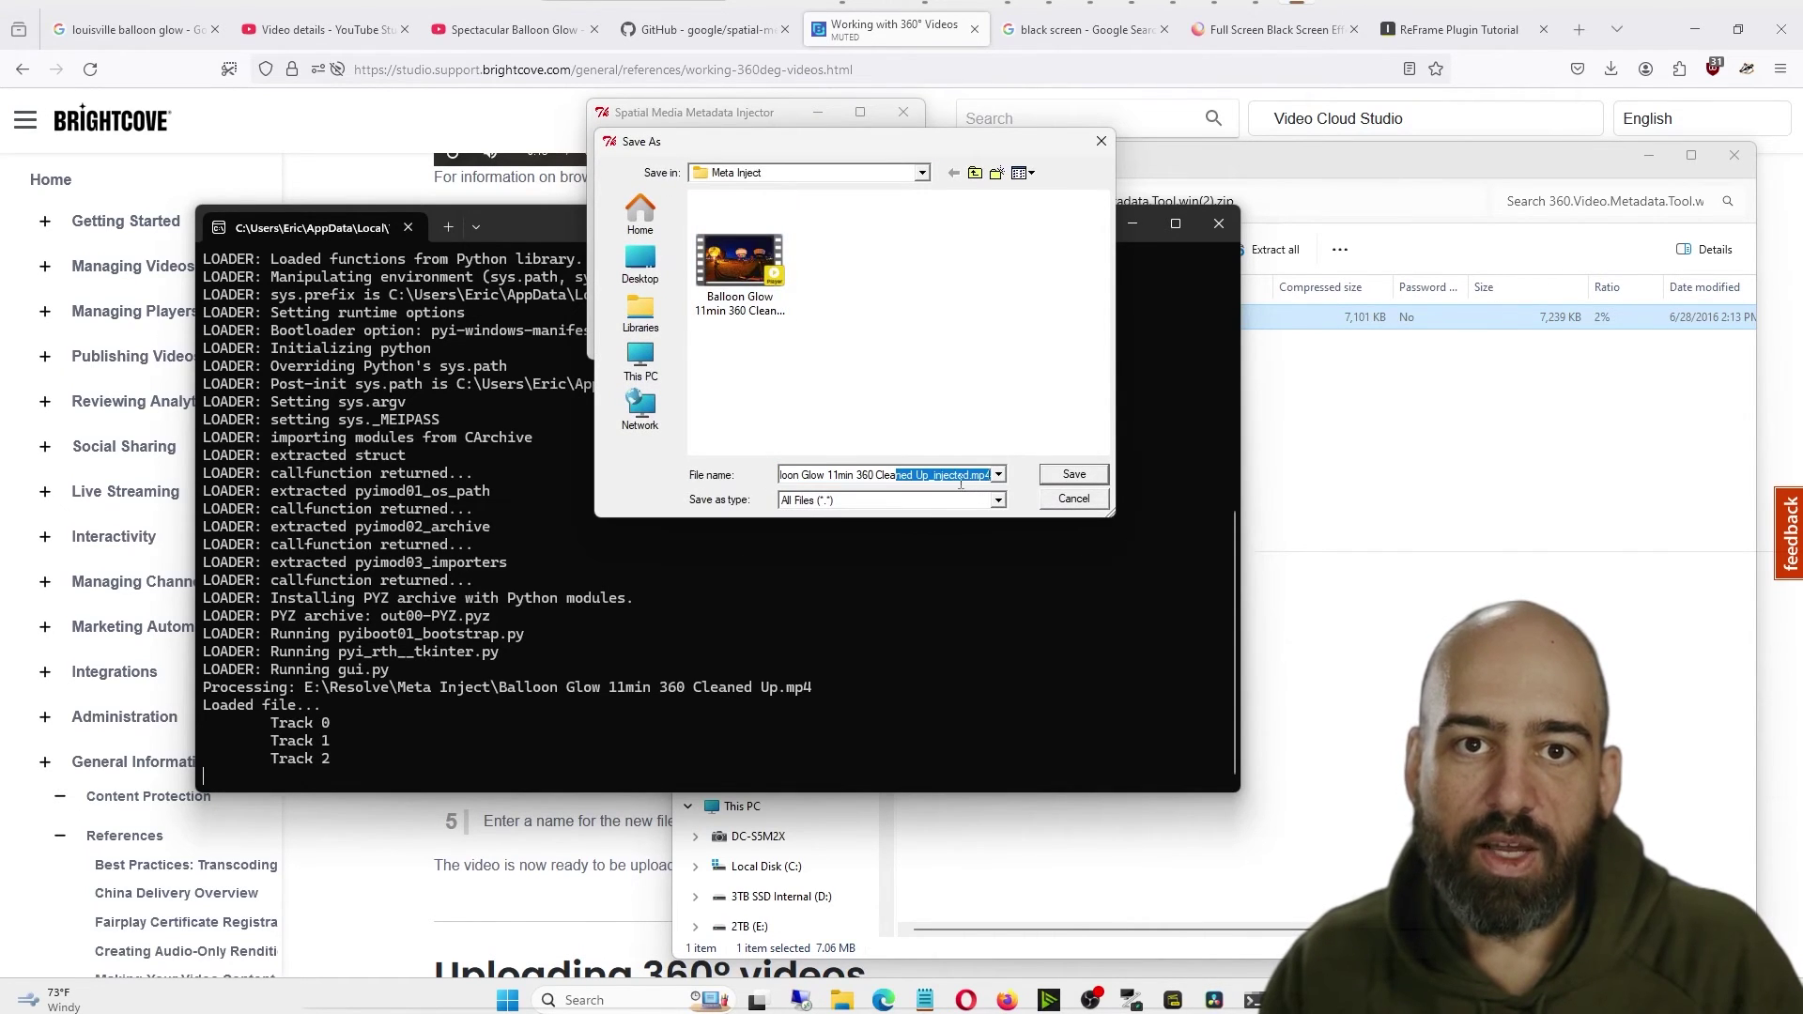
left_click(958, 476)
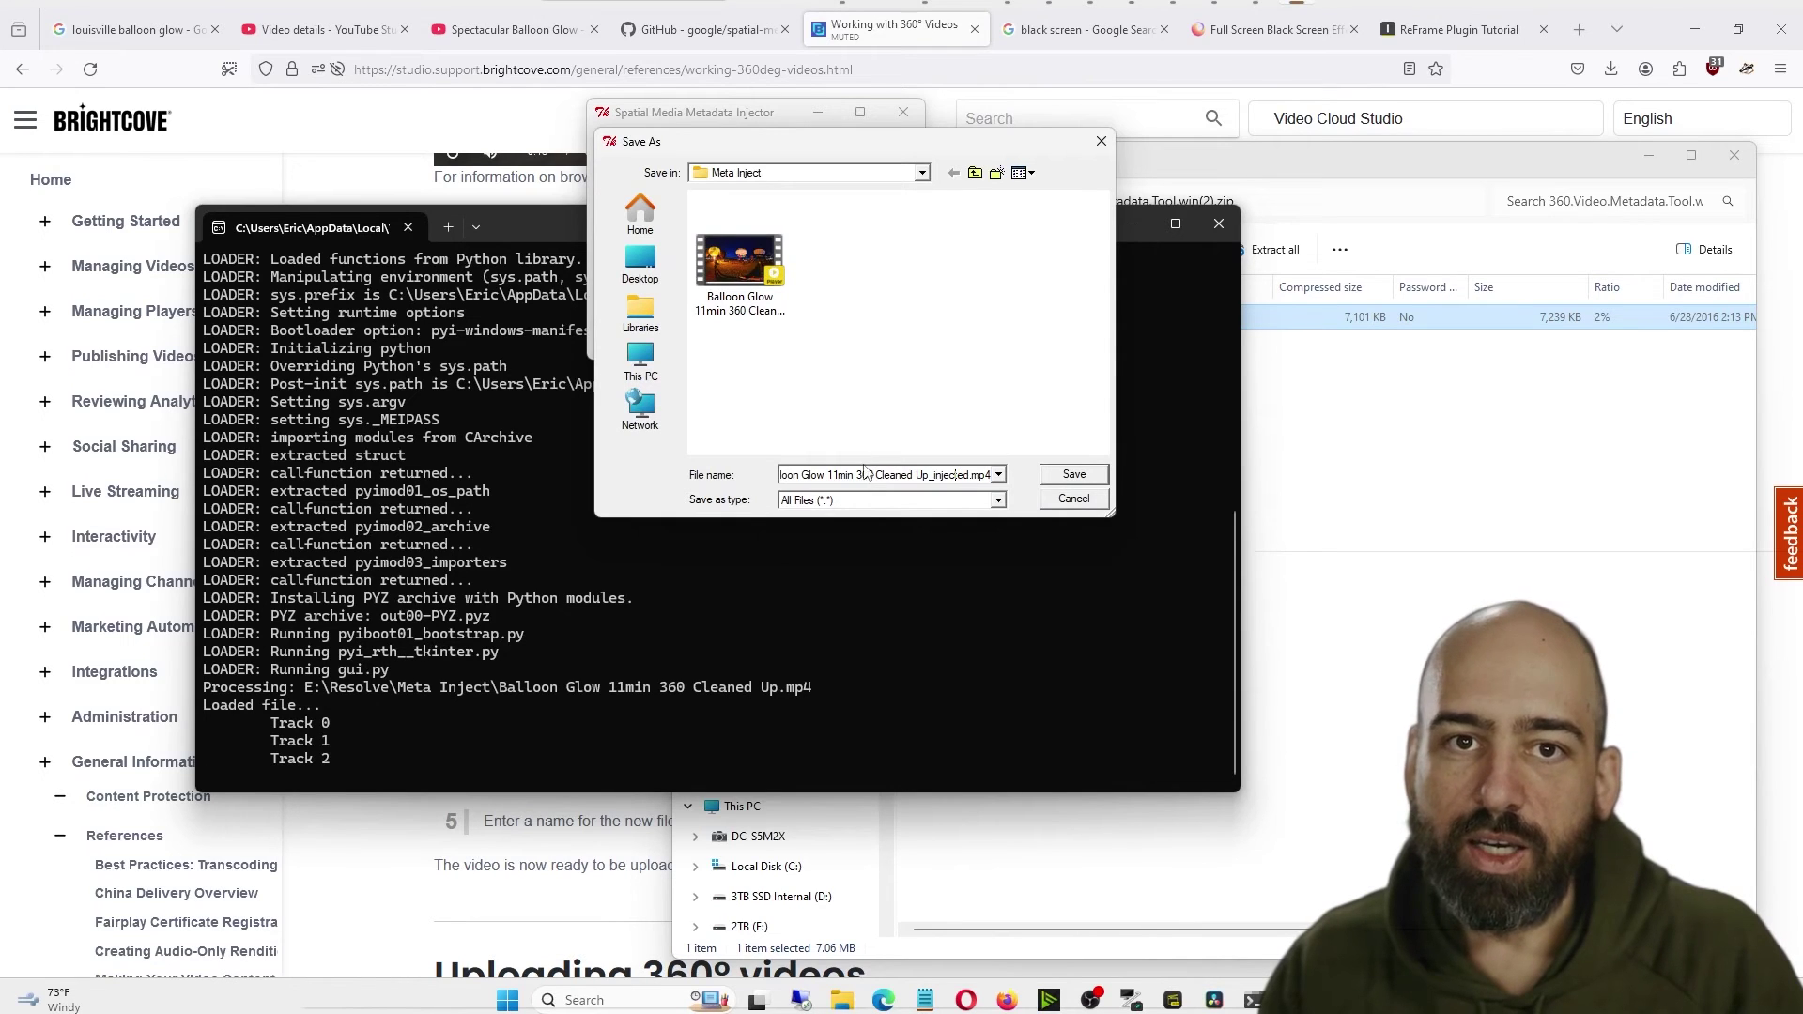
left_click(820, 474, "shift")
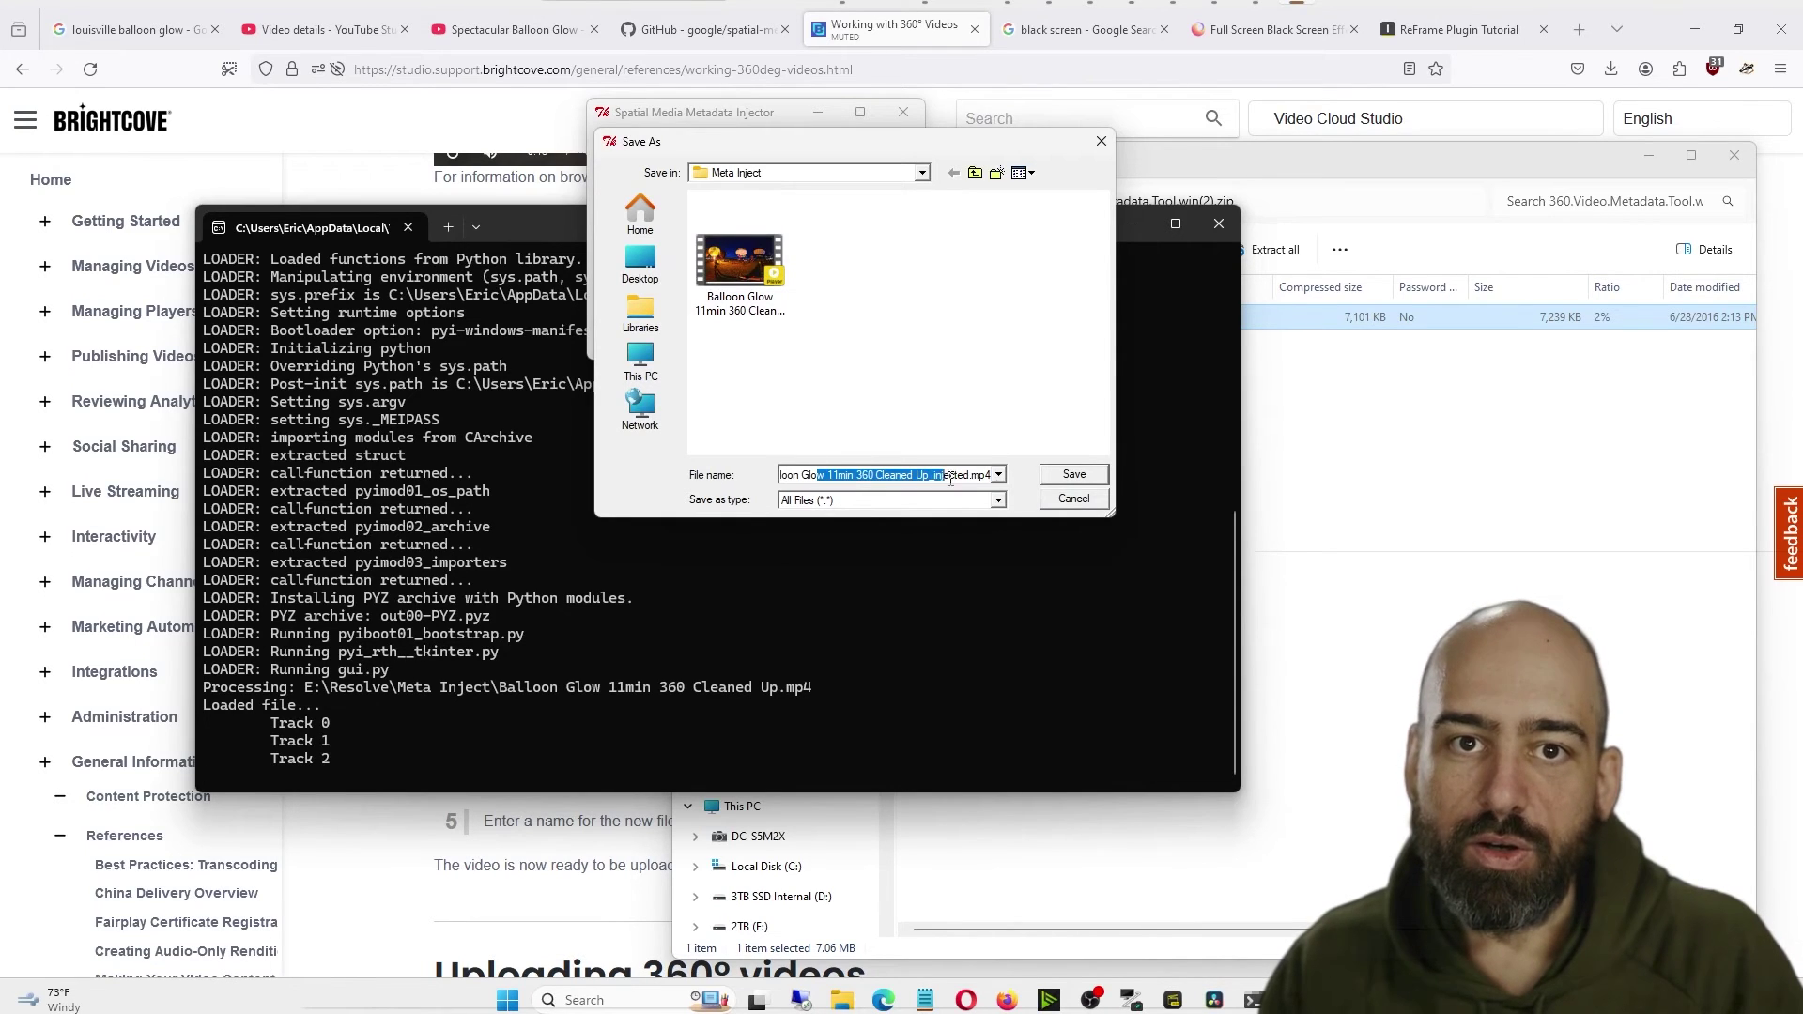
left_click(1068, 476)
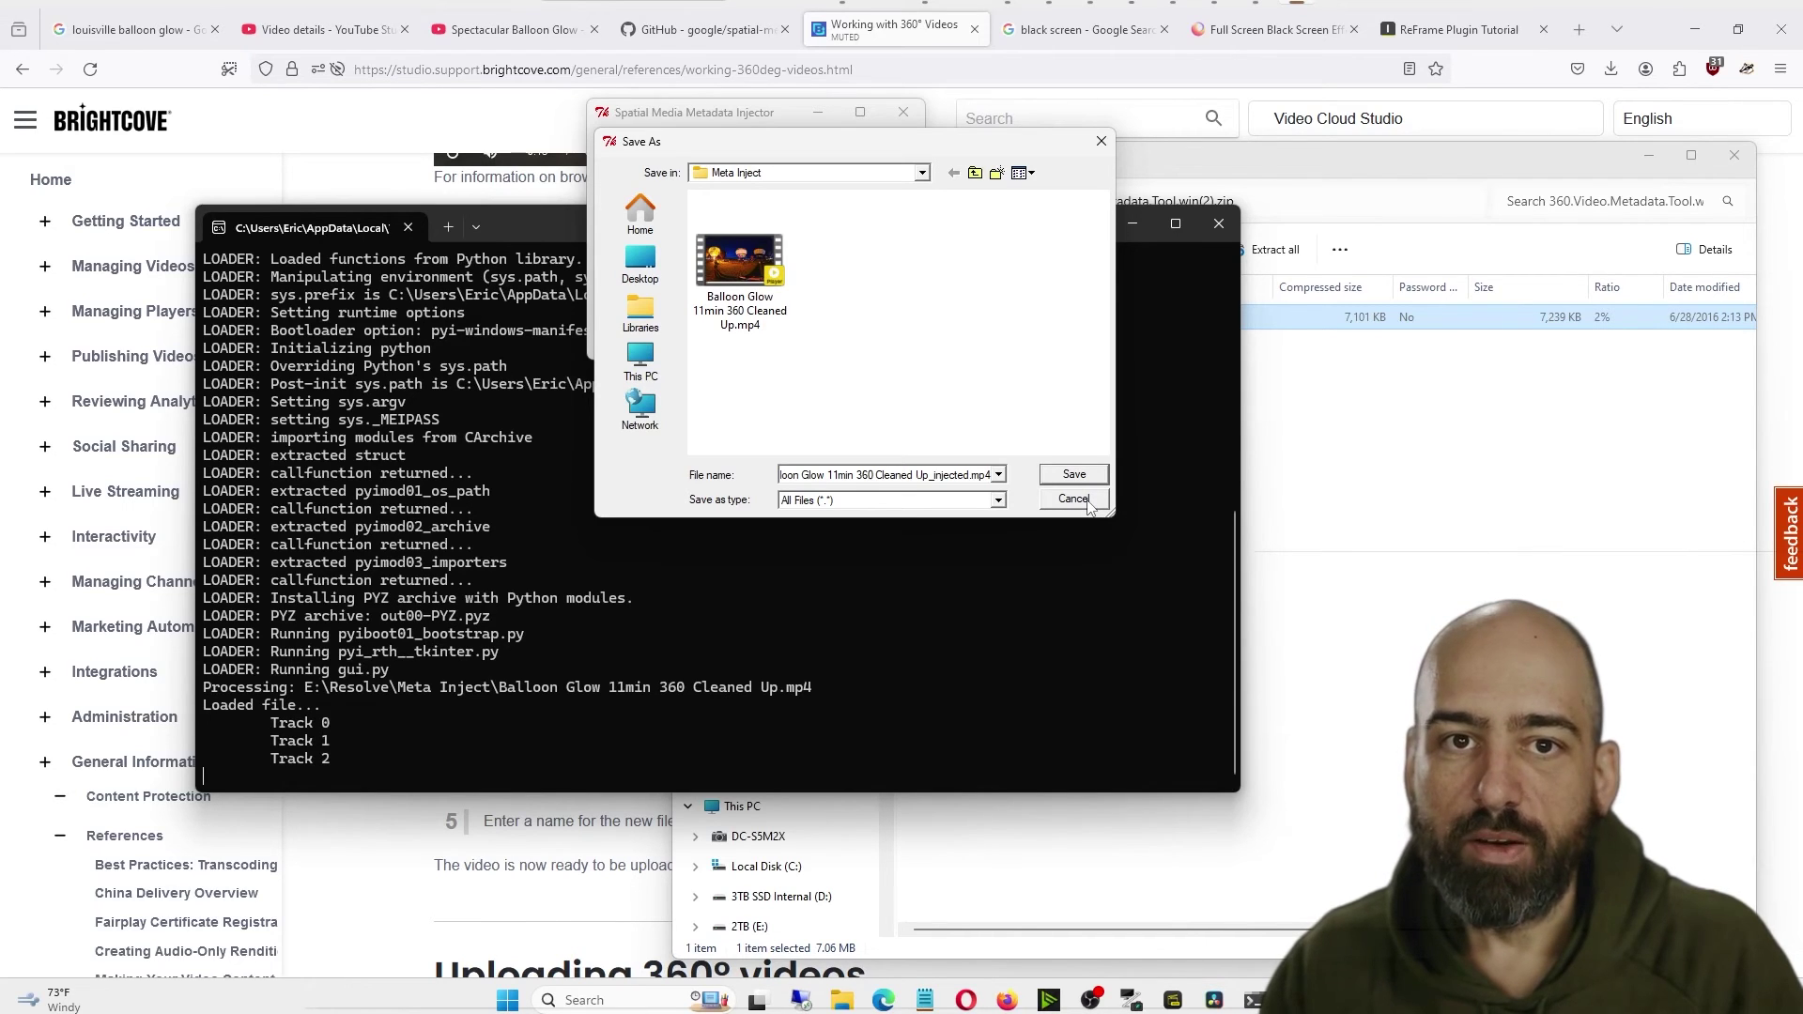
left_click(1074, 499)
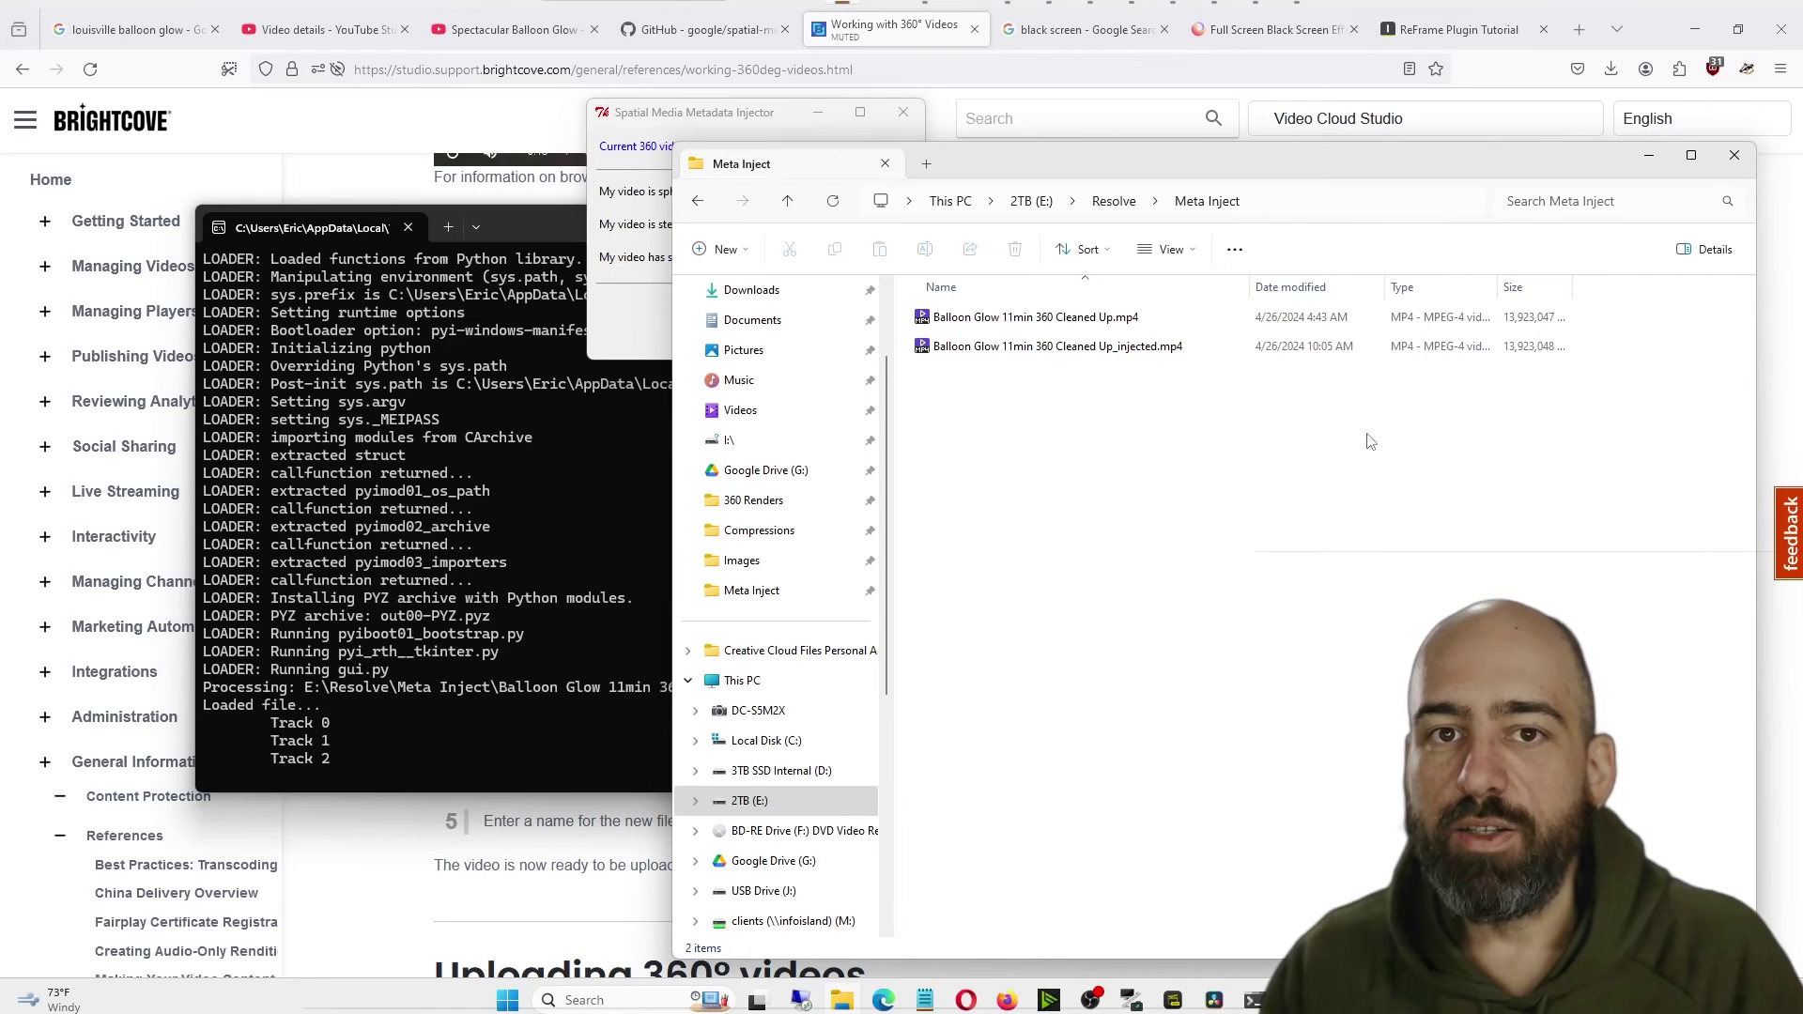
left_click(1034, 357)
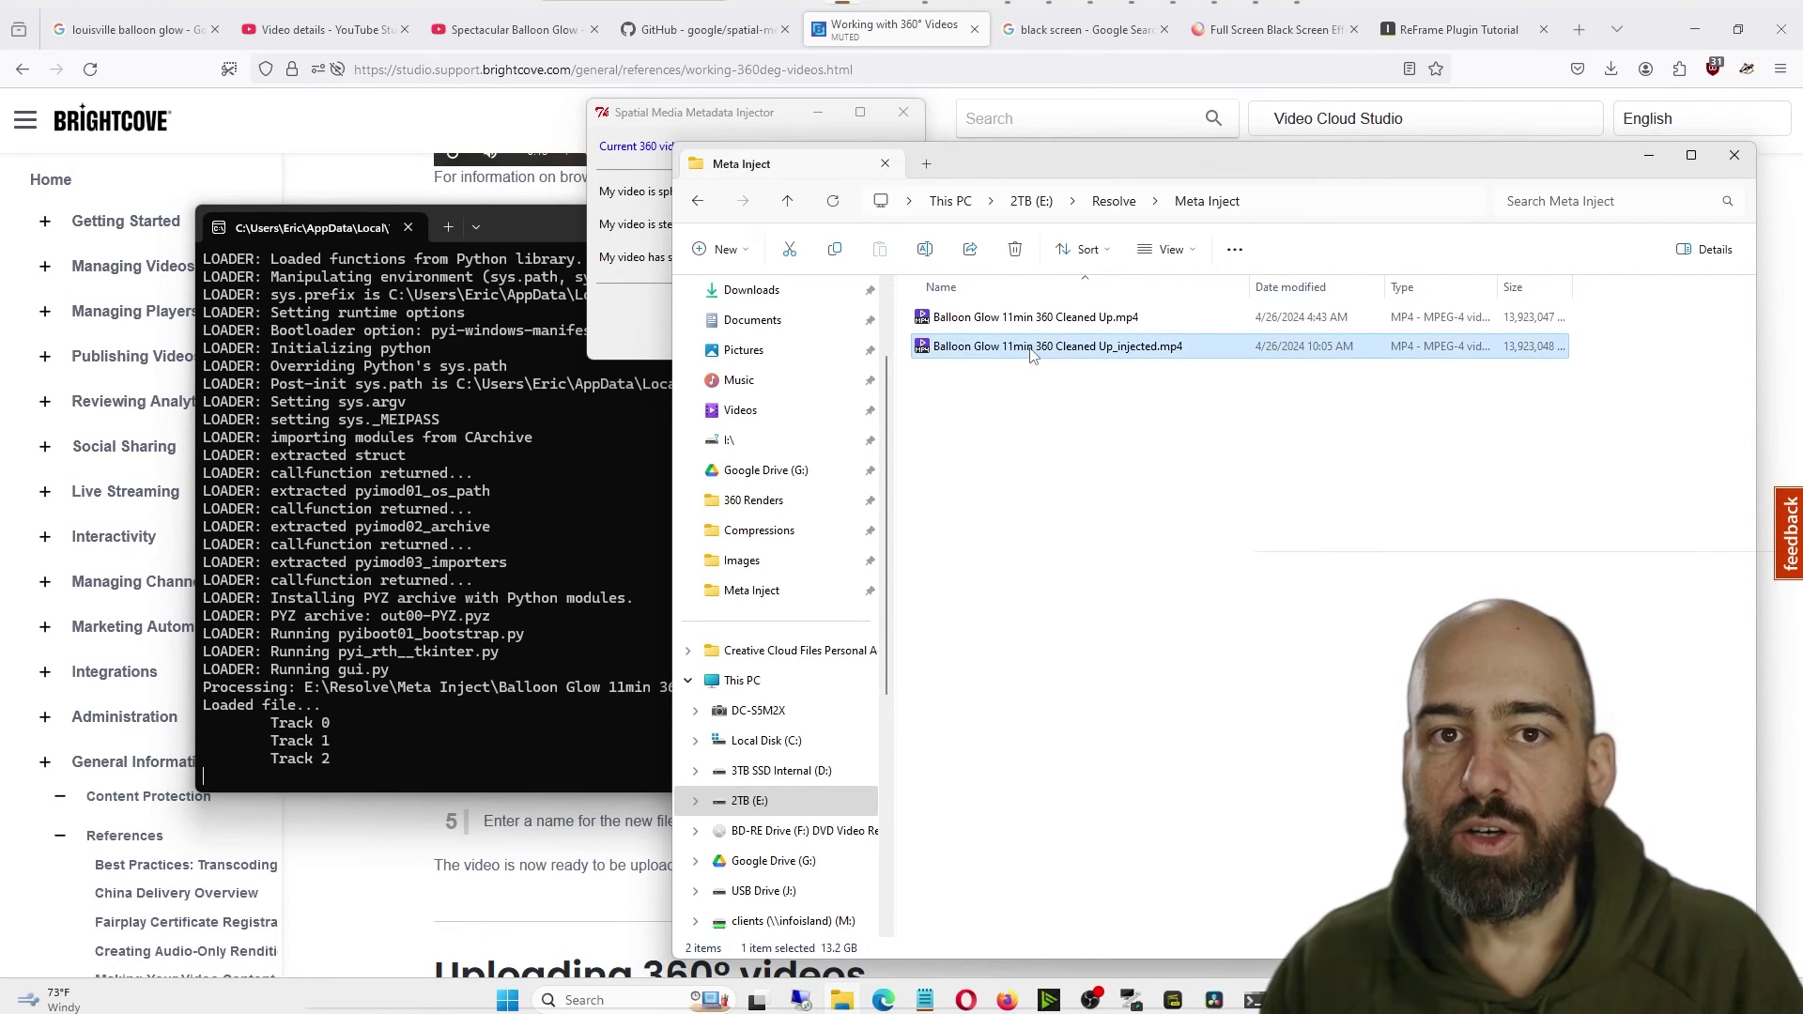
left_click(1044, 396)
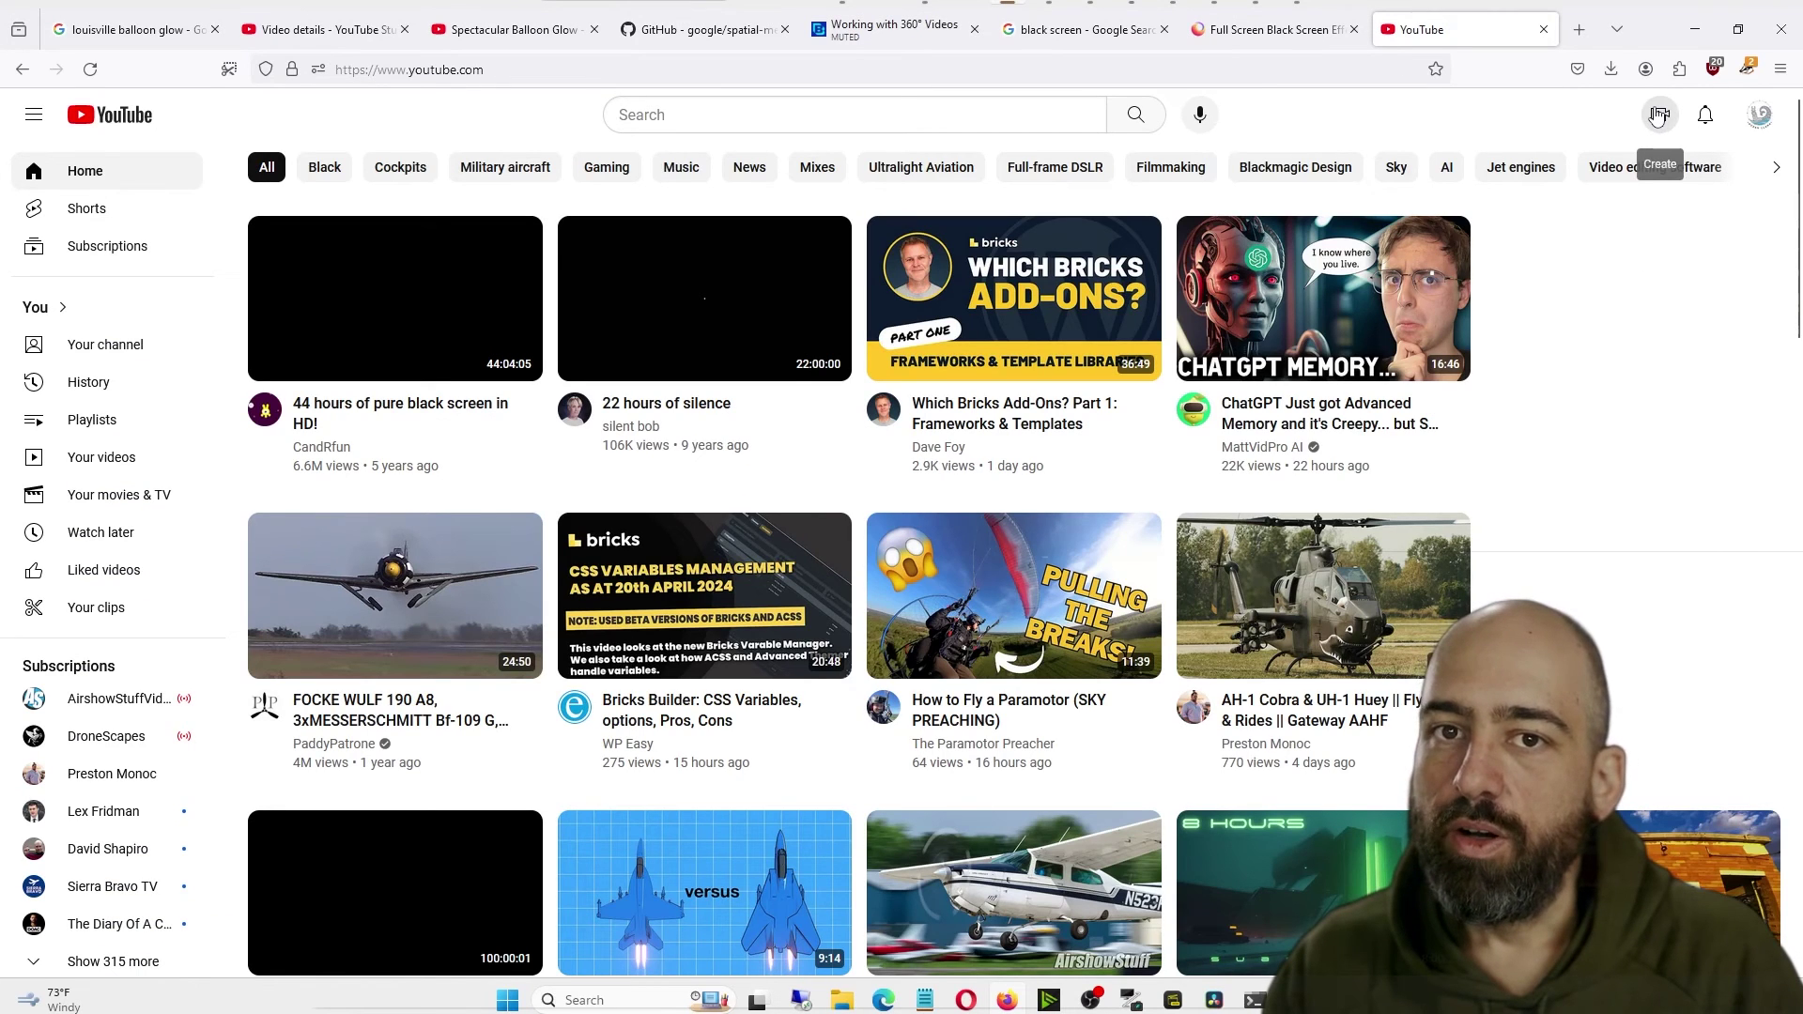
- Upload the _injected Balloon Glow MP4 from the Meta Inject folder to YouTube Studio
left_click(1659, 115)
left_click(1603, 162)
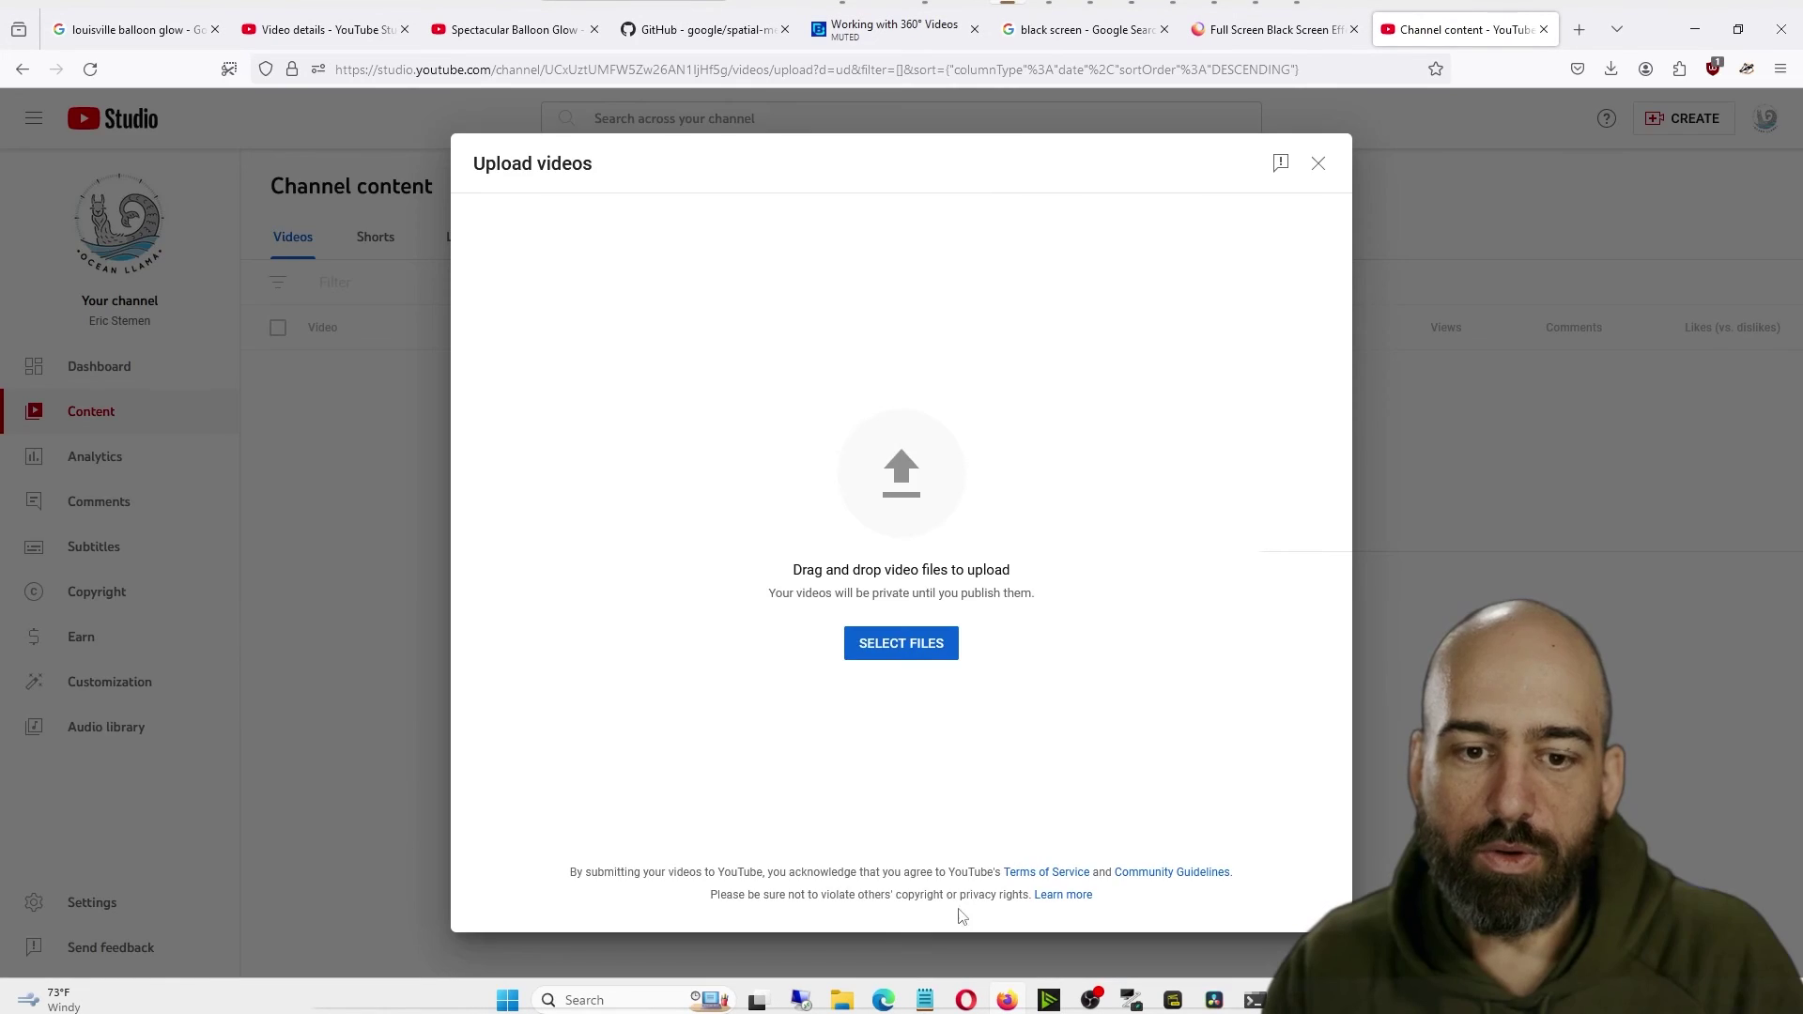
left_click(842, 1000)
left_click_drag(1011, 167, 1571, 243)
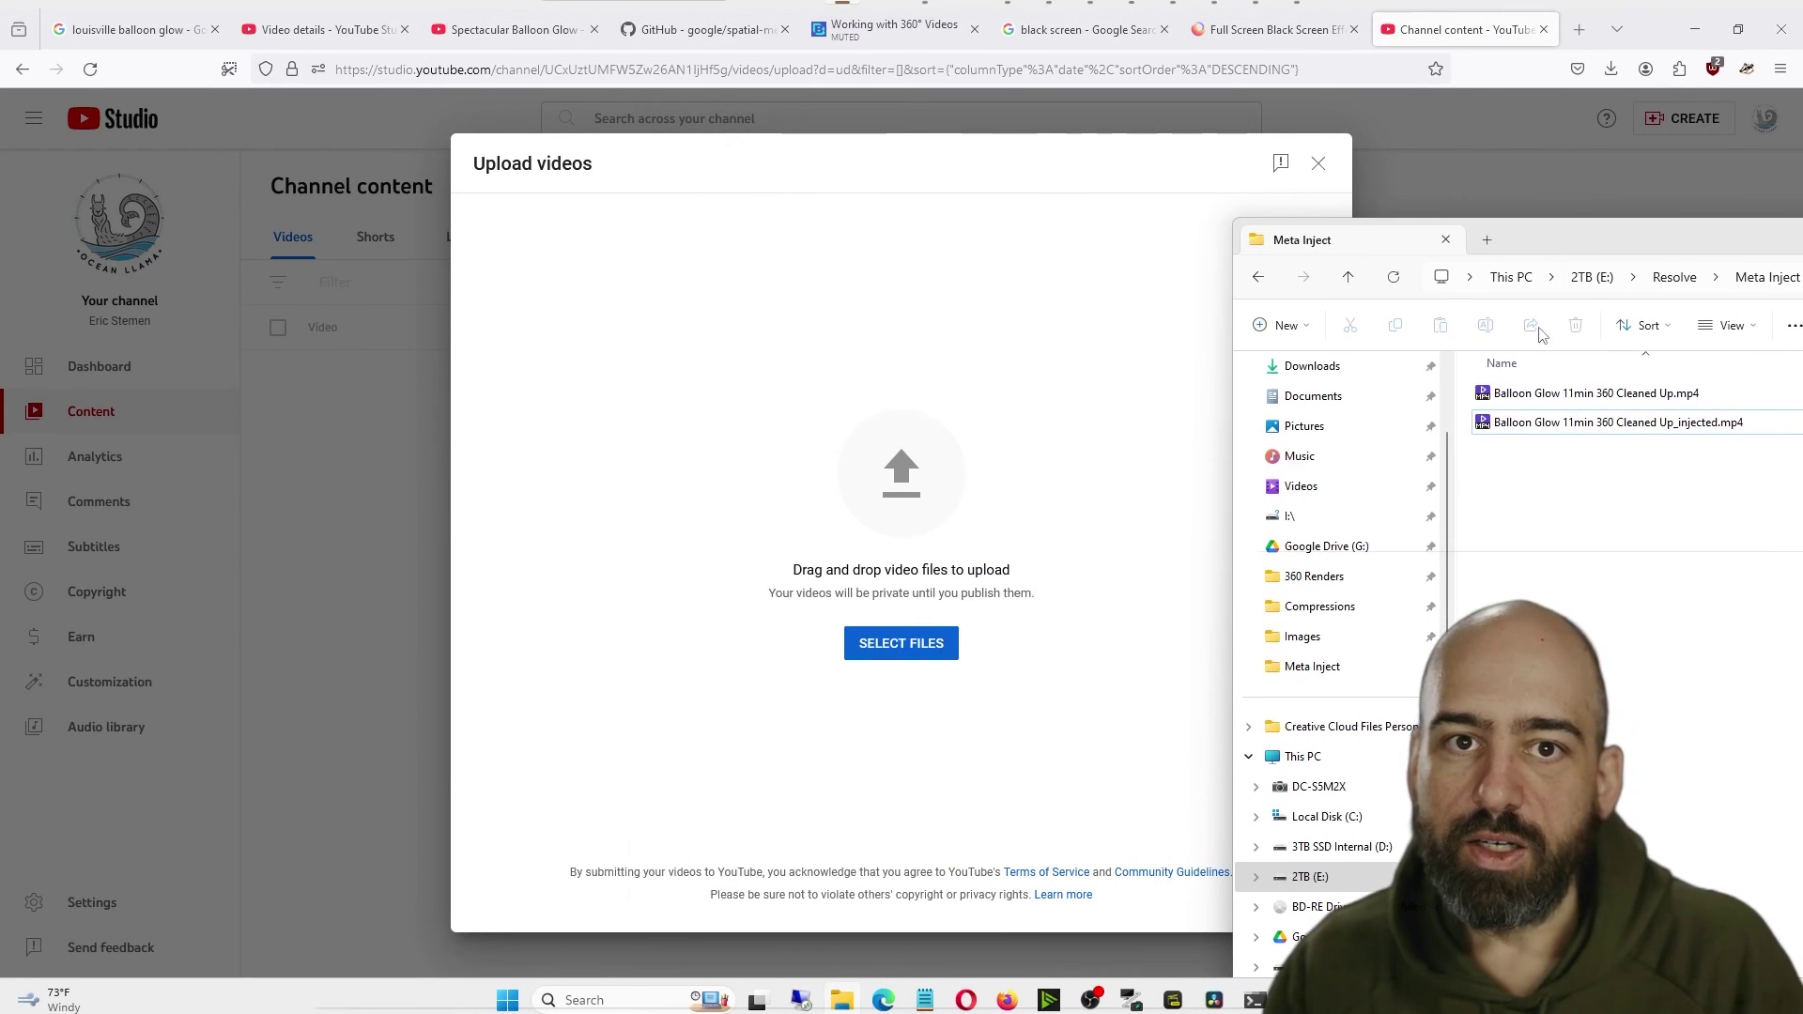
left_click_drag(1502, 417, 640, 351)
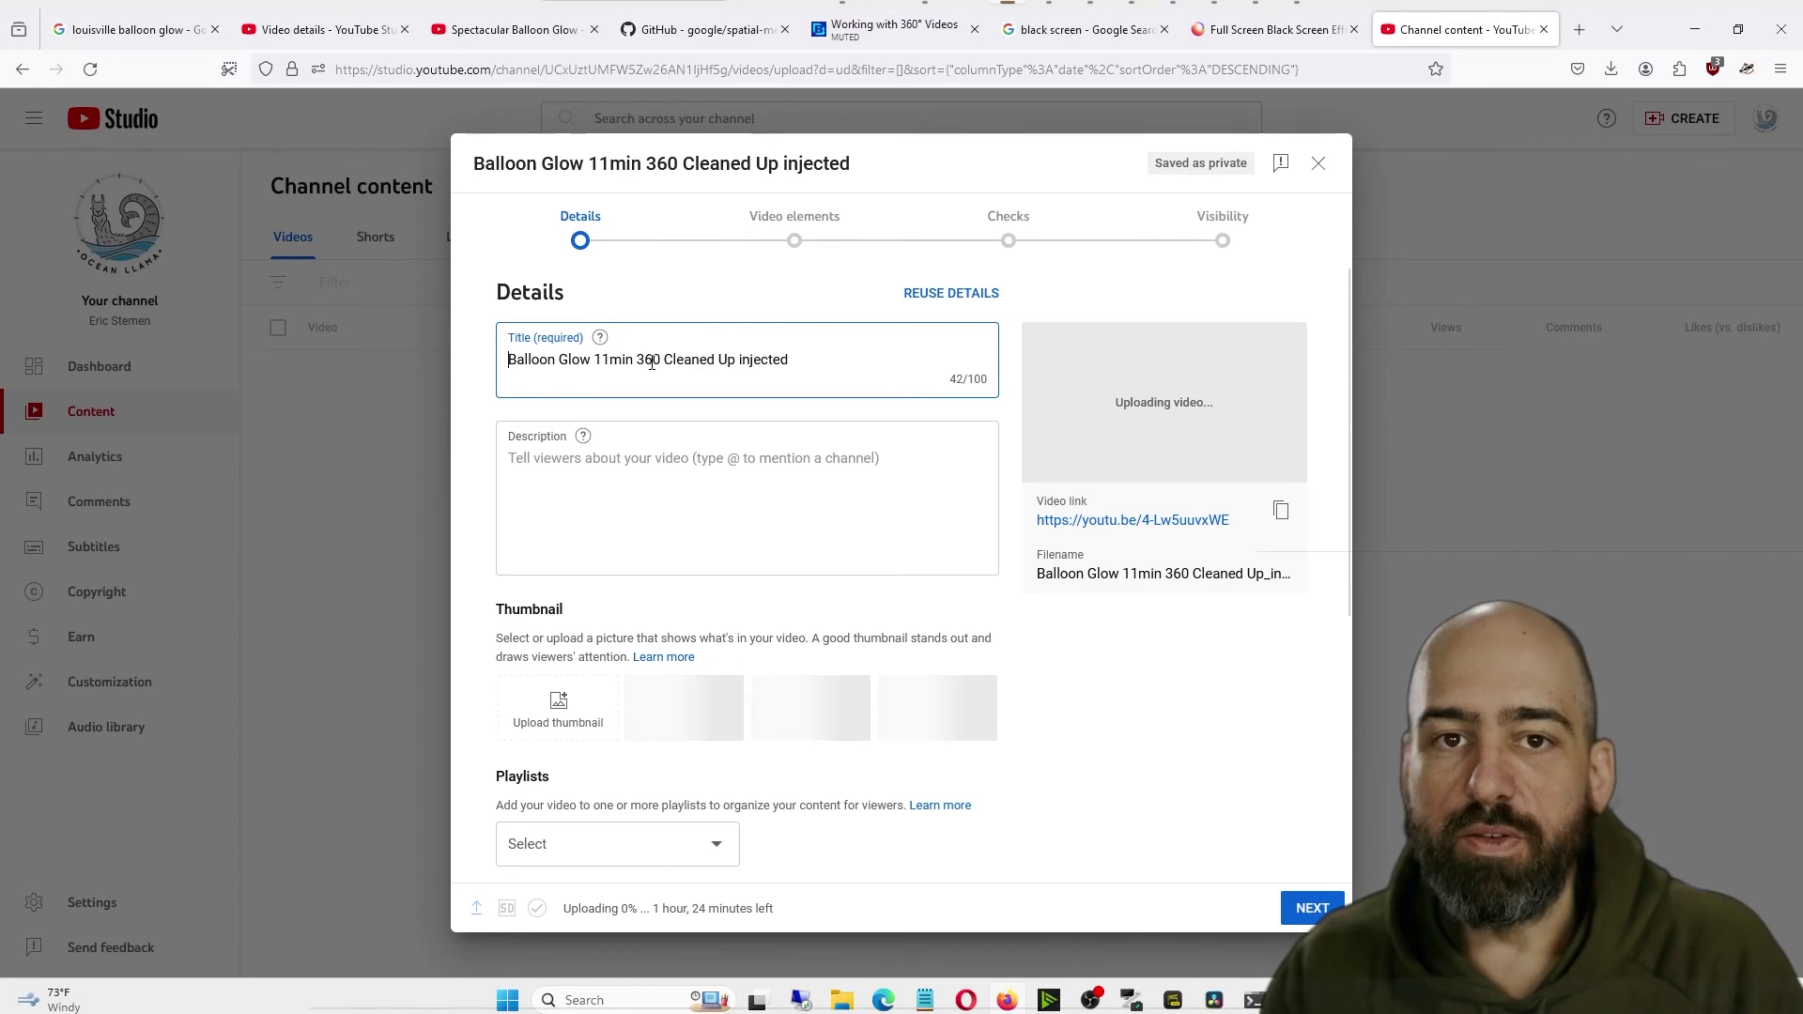
left_click_drag(581, 358, 692, 360)
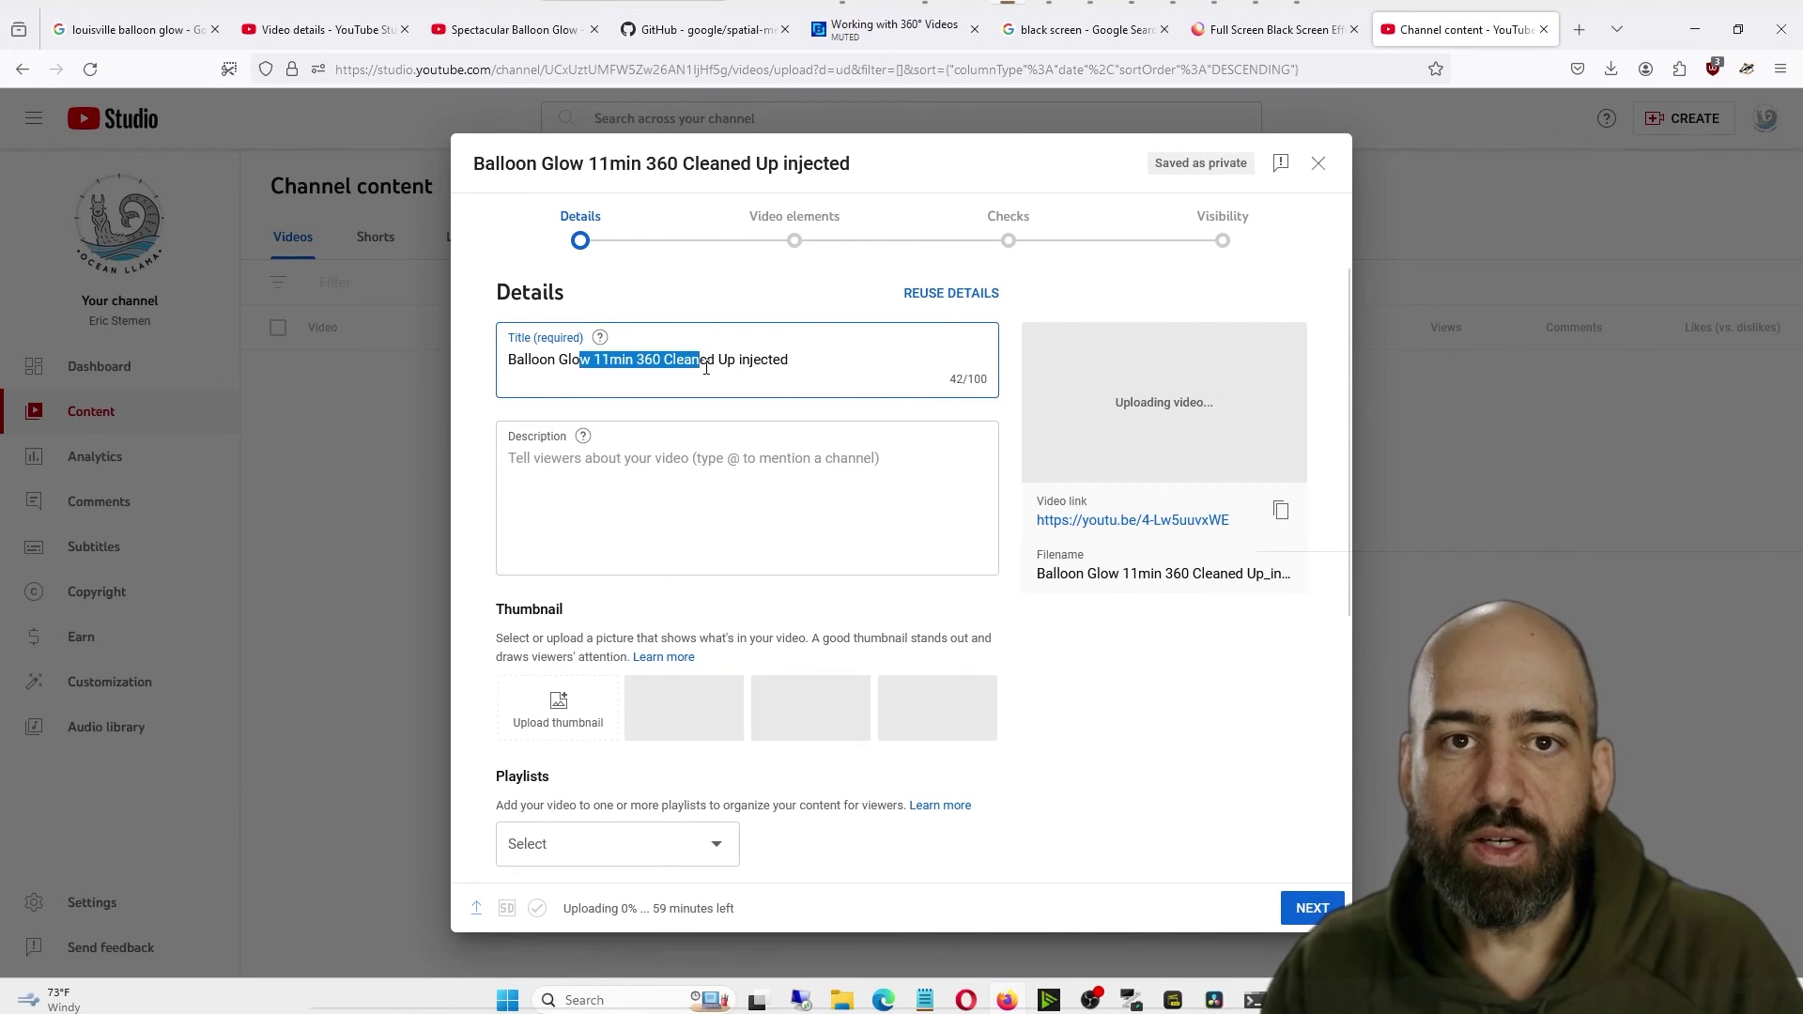
left_click(760, 360)
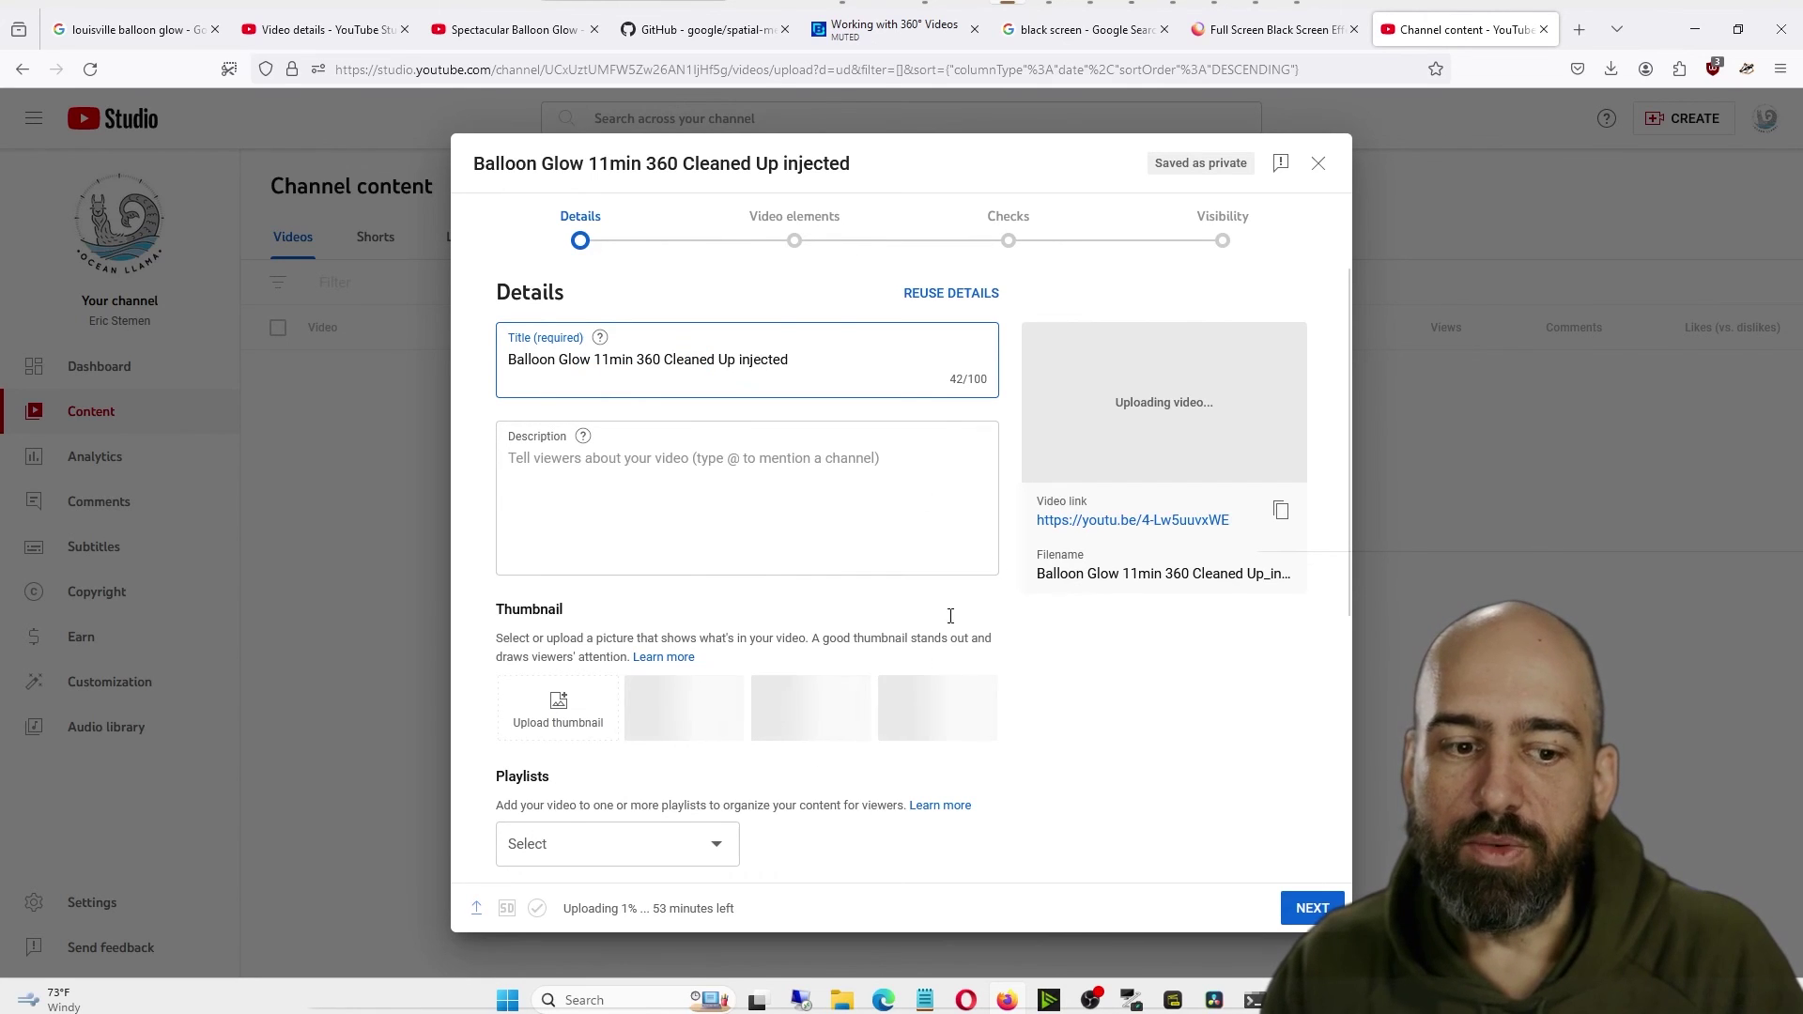
- Leave the upload as a draft and open the Spectacular Balloon Glow video's watch page
left_click(1318, 163)
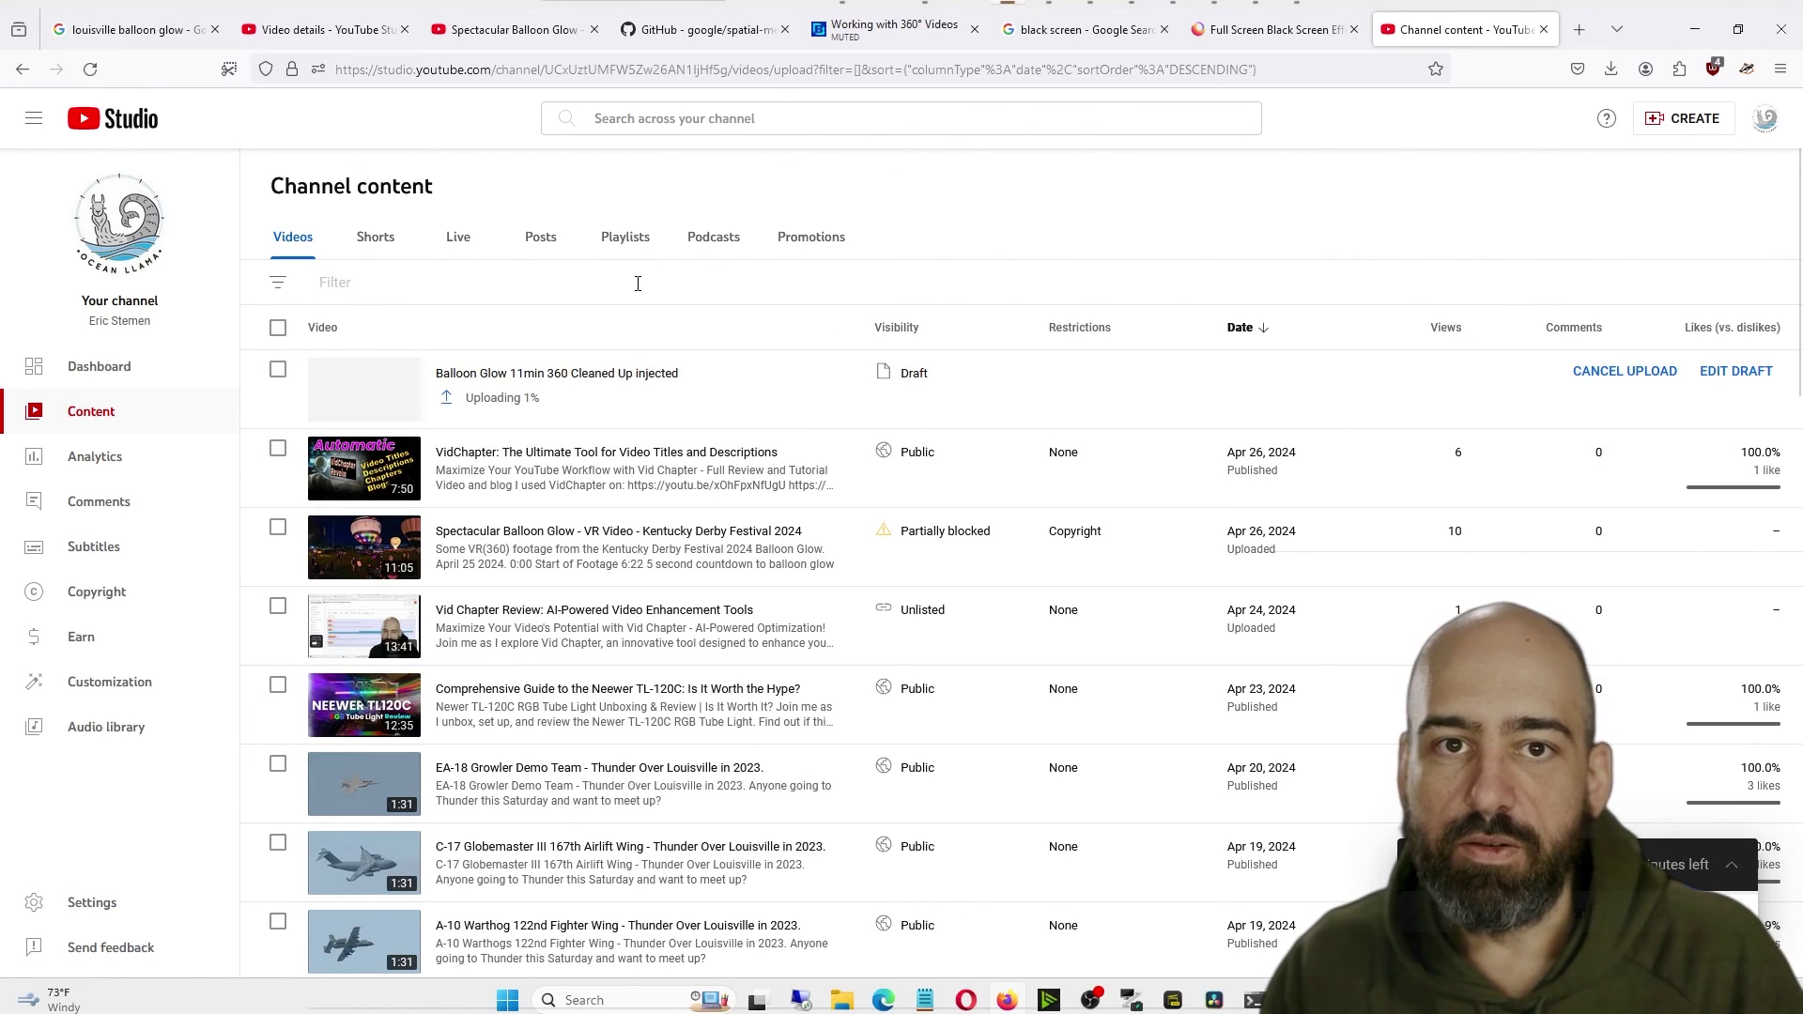
left_click(733, 531)
left_click(1117, 443)
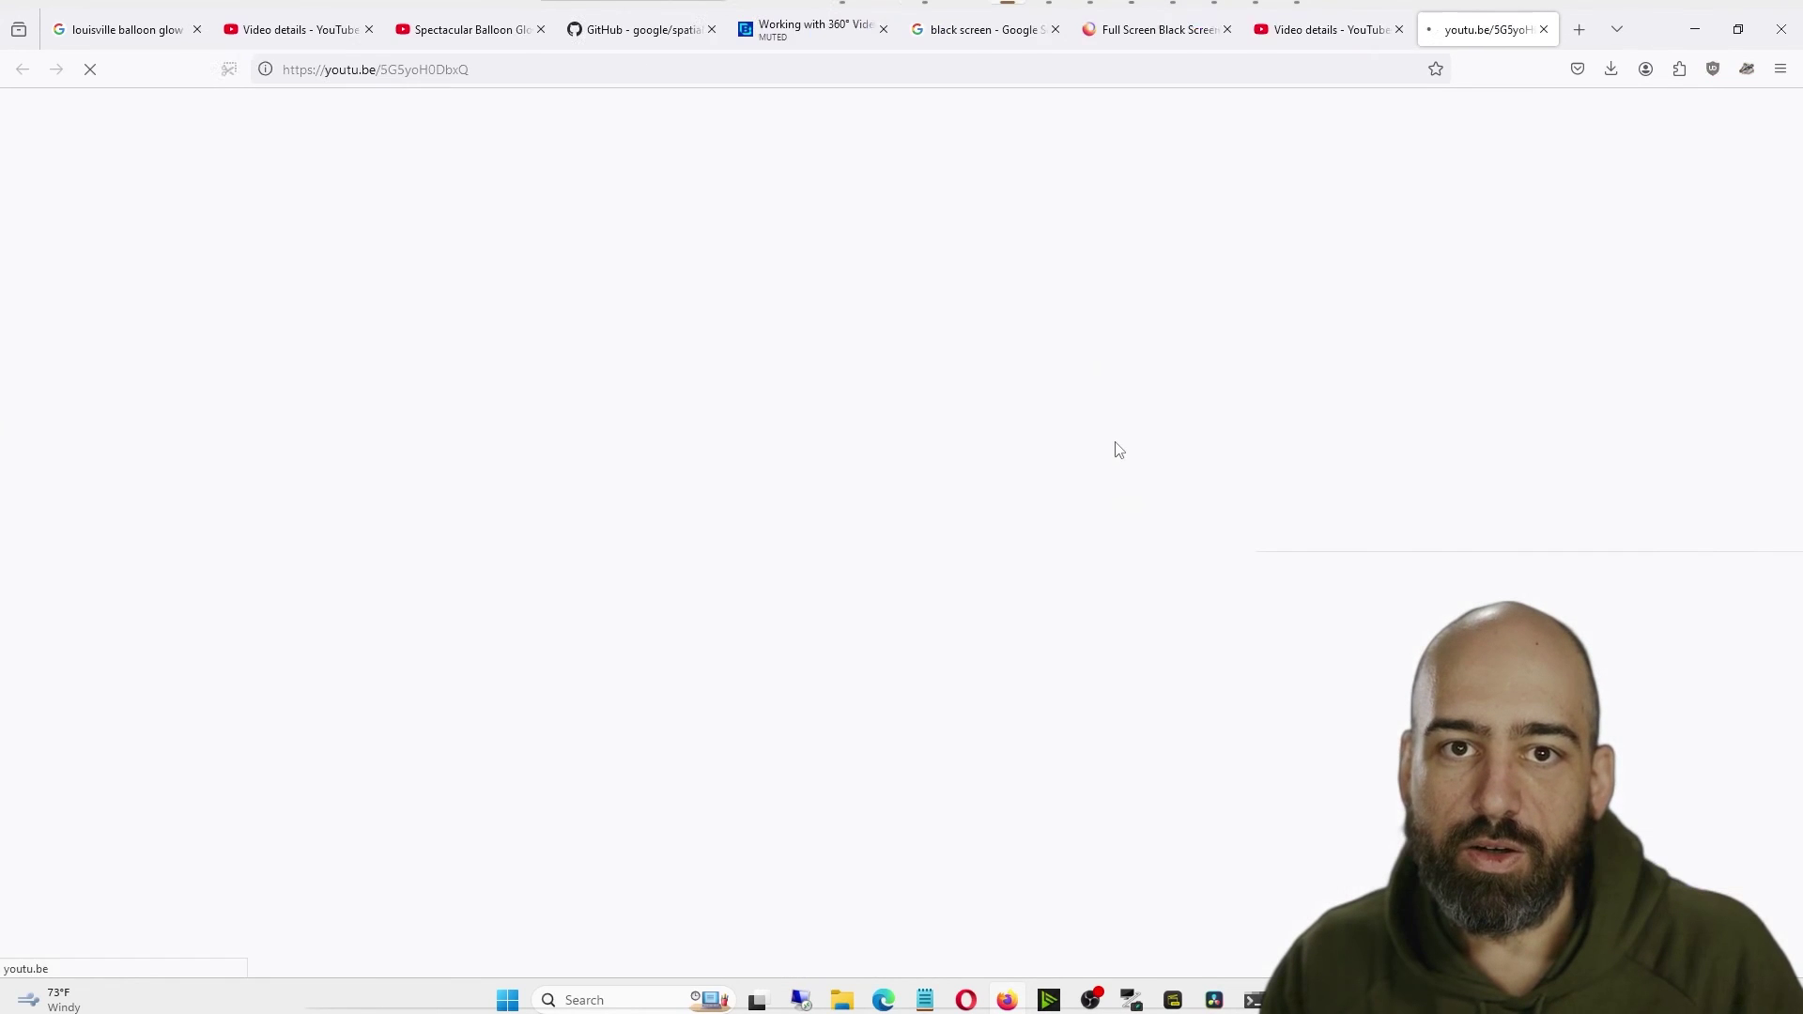